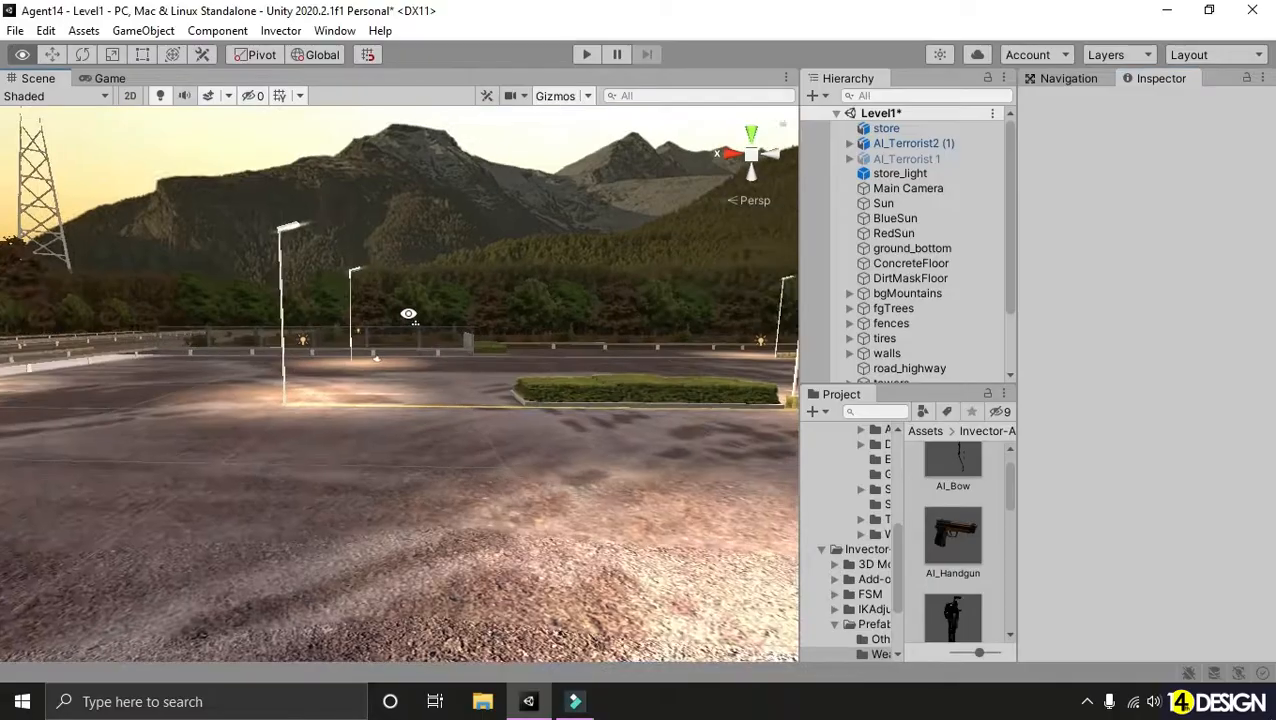
{"action": "right_click_drag", "start_coordinate": [410, 313], "coordinate": [603, 357]}
{"action": "middle_click_drag", "start_coordinate": [573, 363], "coordinate": [367, 366]}
{"action": "middle_click_drag", "start_coordinate": [552, 364], "coordinate": [356, 384]}
{"action": "right_click_drag", "start_coordinate": [380, 402], "coordinate": [560, 340]}
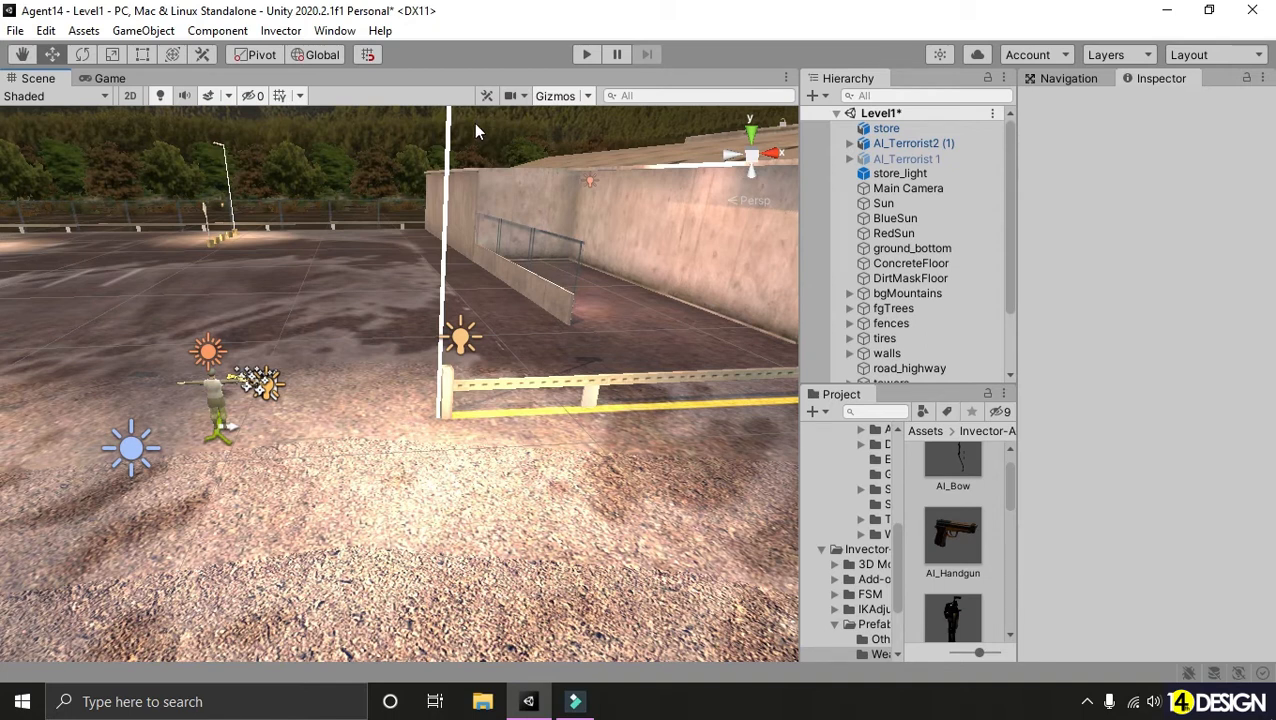
{"action": "right_click_drag", "start_coordinate": [430, 298], "coordinate": [340, 305]}
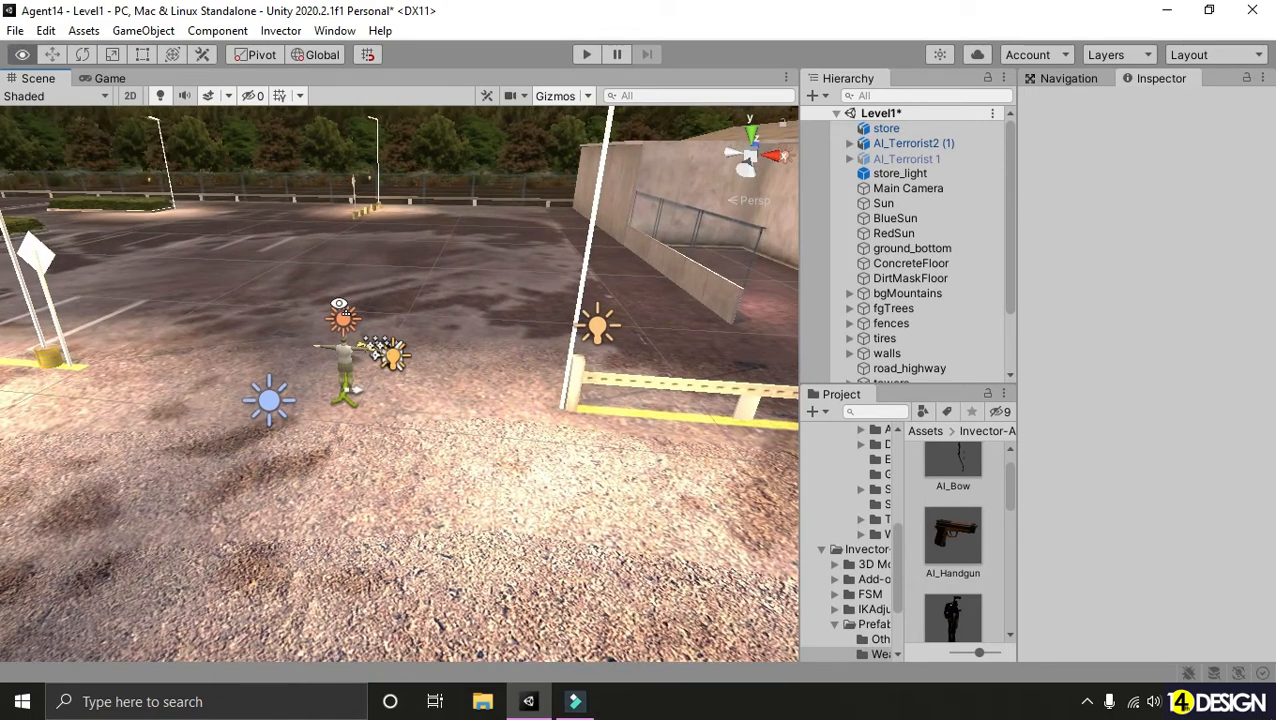
{"action": "left_click_drag", "start_coordinate": [800, 351], "coordinate": [738, 351]}
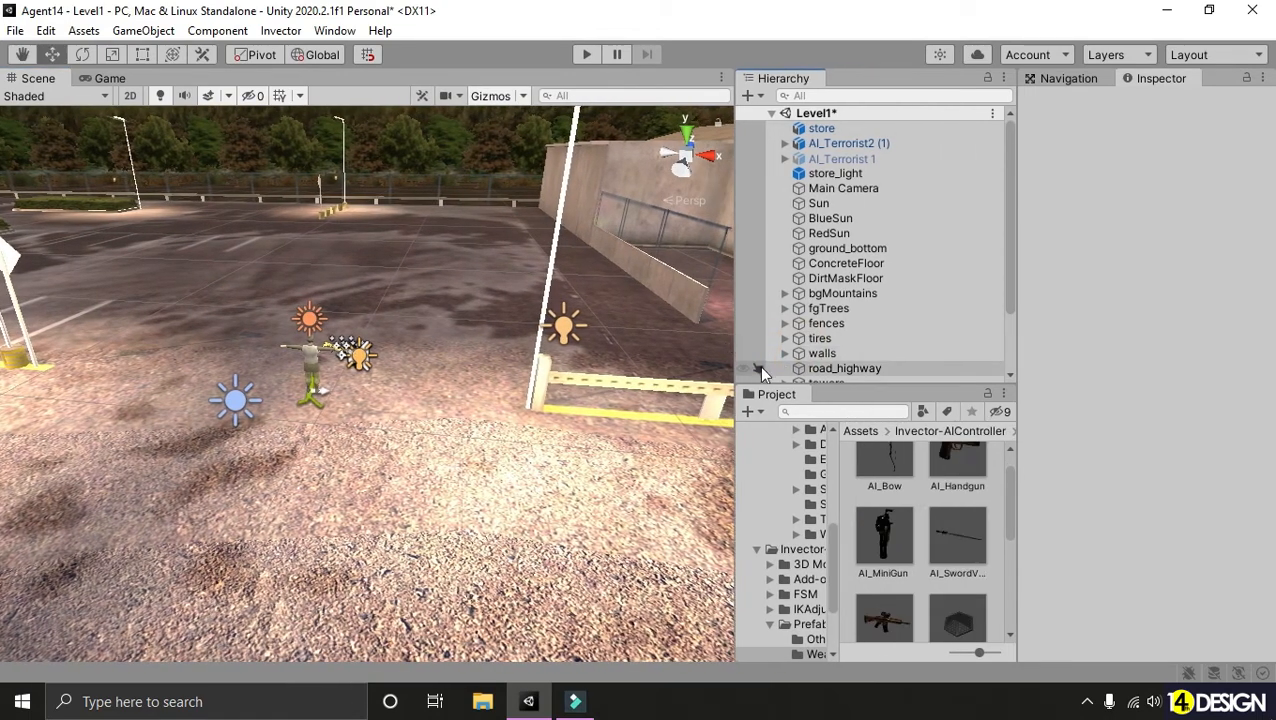
- Locate the source model asset of AI_Terrorist2 (1) in the project's Enemy folder
{"action": "left_click", "coordinate": [865, 143]}
{"action": "left_click", "coordinate": [1141, 145]}
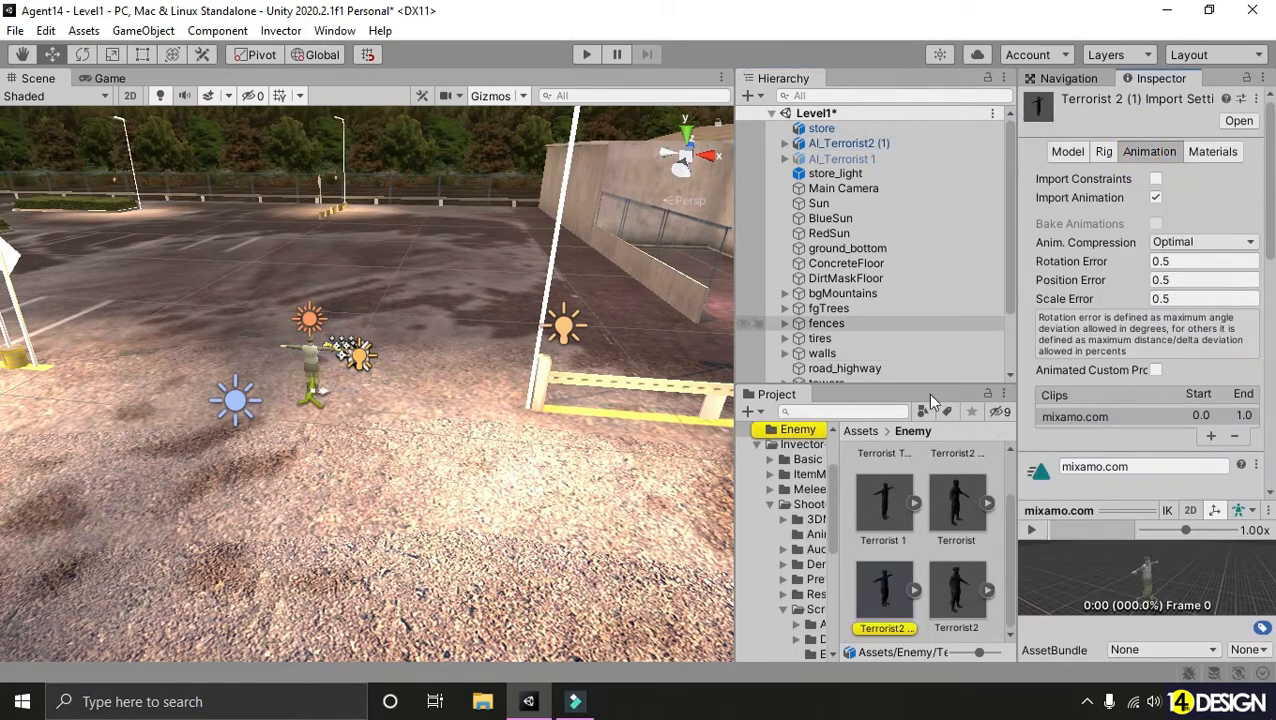
{"action": "right_click_drag", "start_coordinate": [522, 320], "coordinate": [588, 347]}
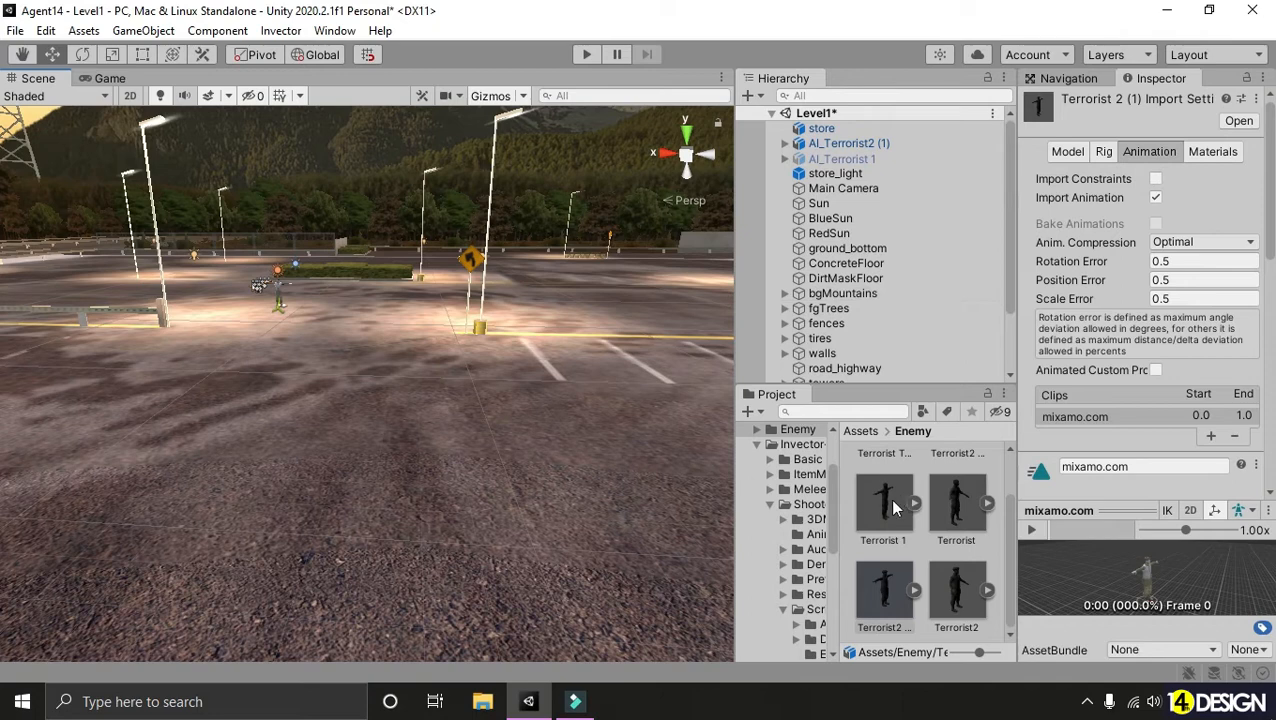
{"action": "left_click", "coordinate": [893, 143]}
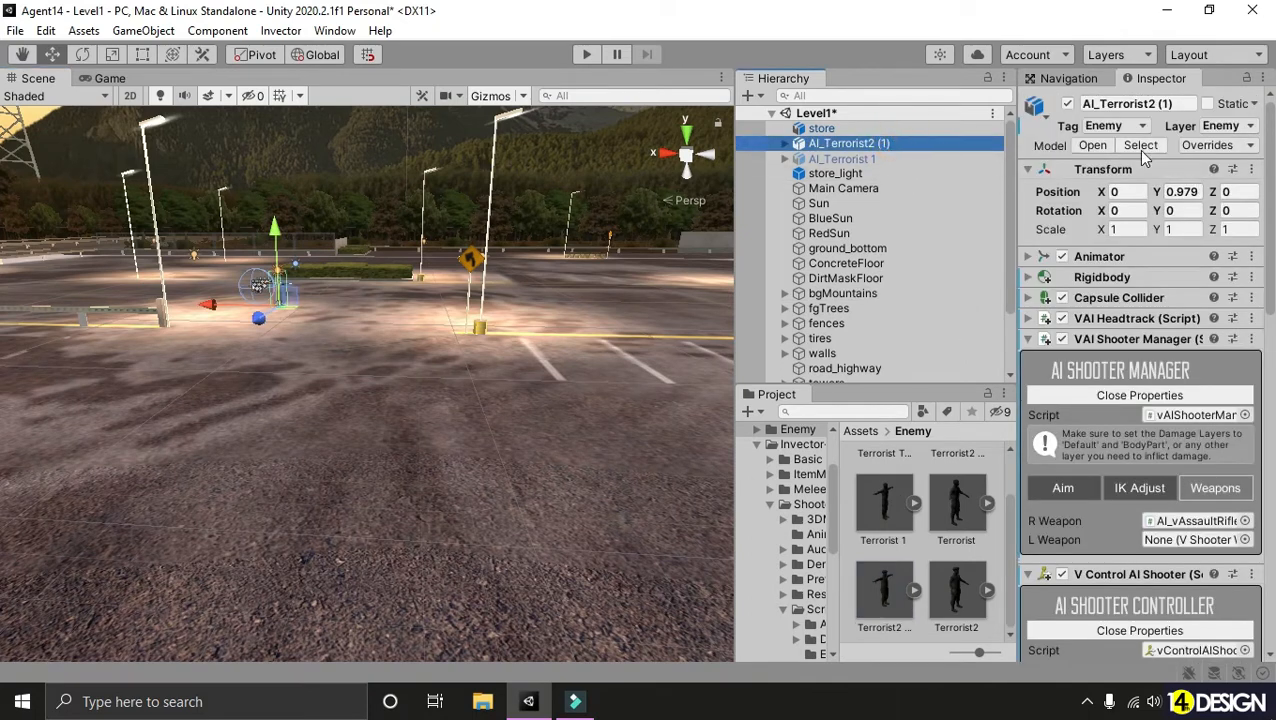
{"action": "left_click", "coordinate": [1141, 146]}
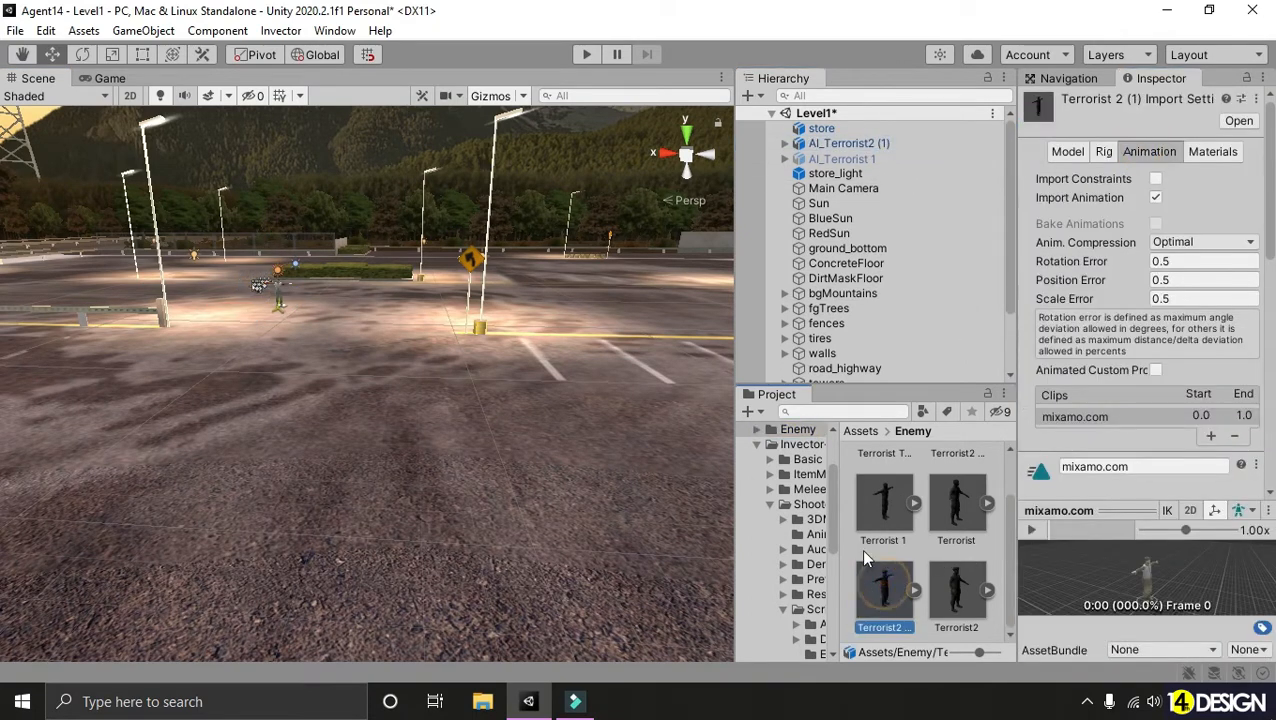
- Examine the Terrorist 2 (1) model's preview and its Model and Rig import settings
{"action": "left_click_drag", "start_coordinate": [1017, 298], "coordinate": [918, 297]}
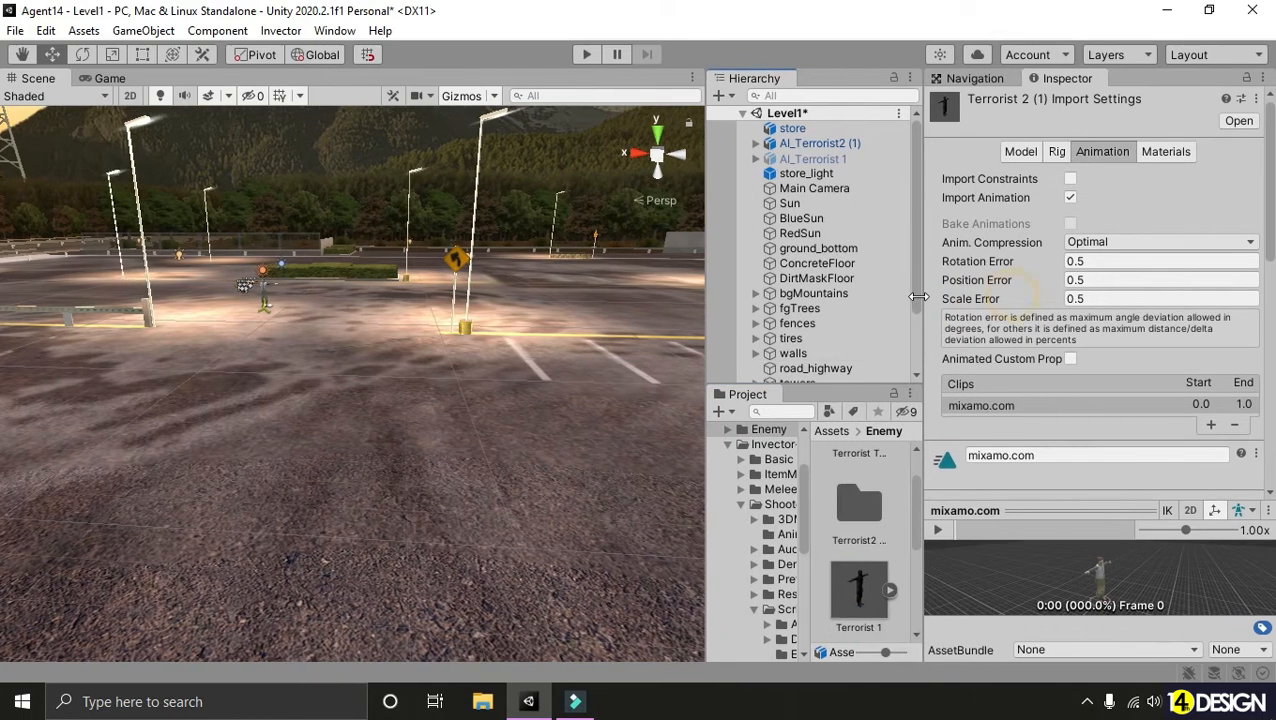
{"action": "left_click", "coordinate": [1021, 152]}
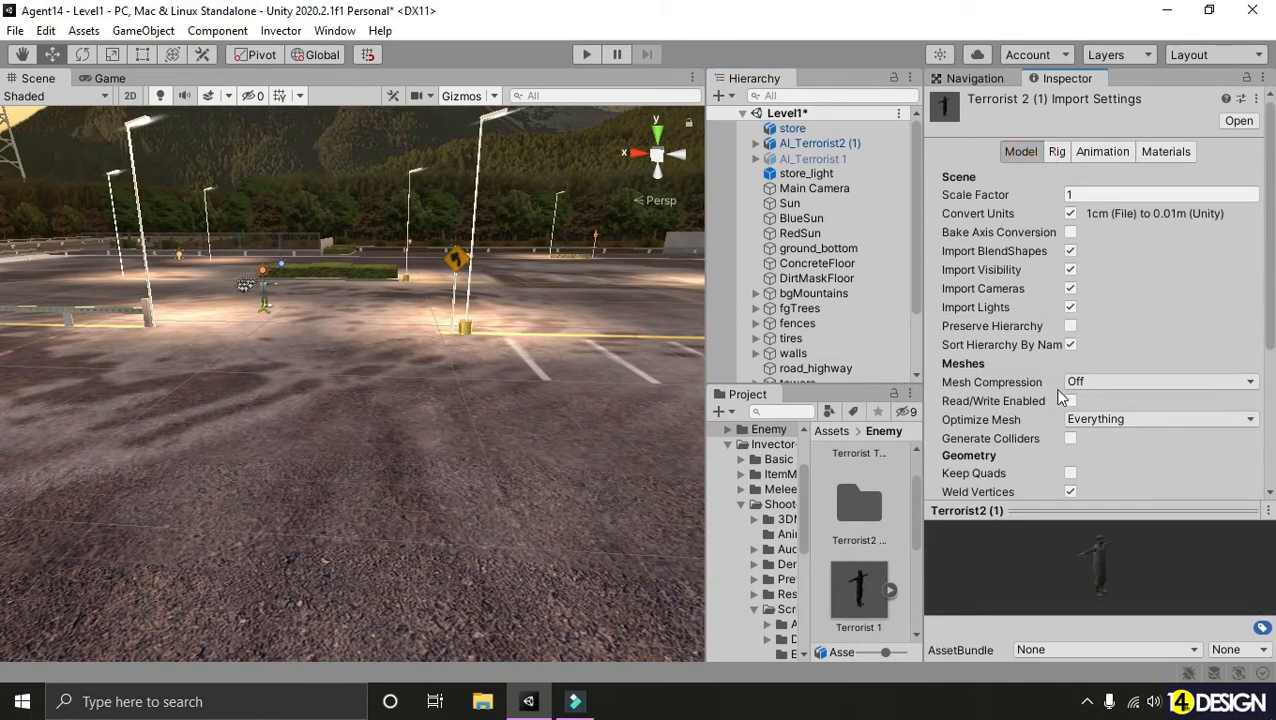
{"action": "left_click_drag", "start_coordinate": [1102, 511], "coordinate": [1102, 236]}
{"action": "left_click_drag", "start_coordinate": [978, 287], "coordinate": [1180, 420]}
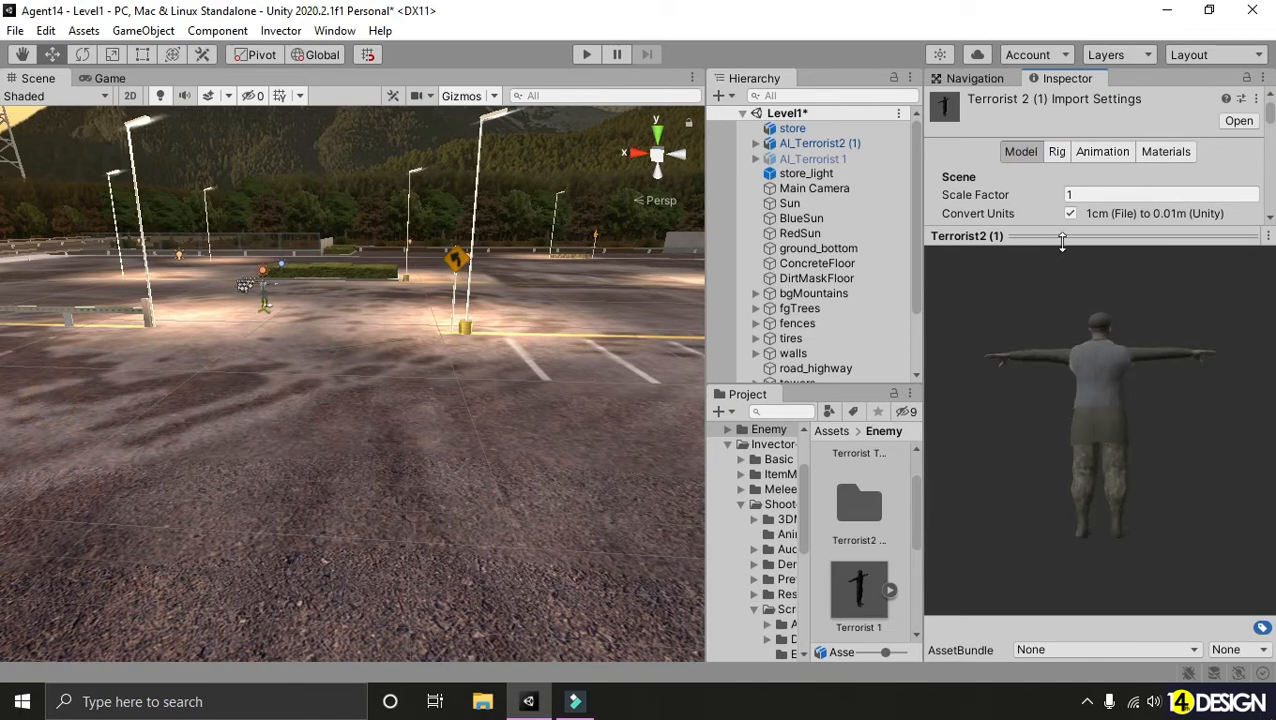
{"action": "left_click_drag", "start_coordinate": [1062, 242], "coordinate": [1062, 391]}
{"action": "left_click", "coordinate": [1058, 152]}
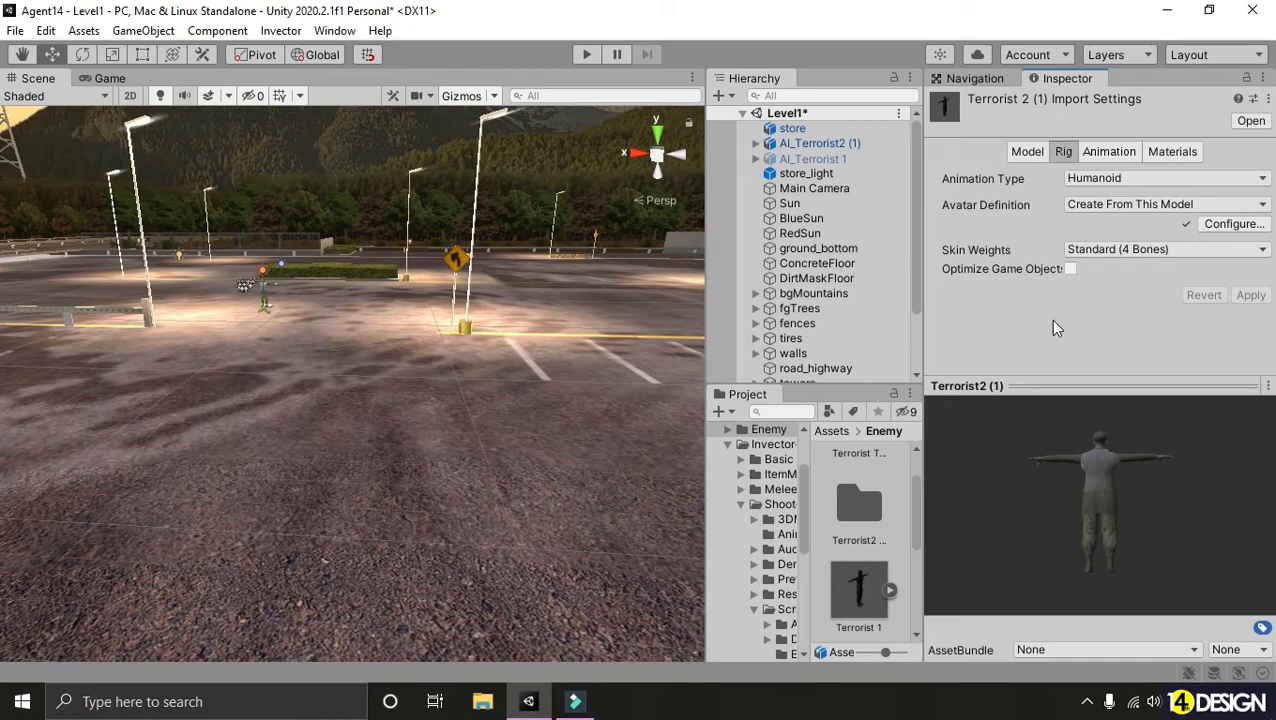
{"action": "left_click_drag", "start_coordinate": [922, 507], "coordinate": [1017, 525]}
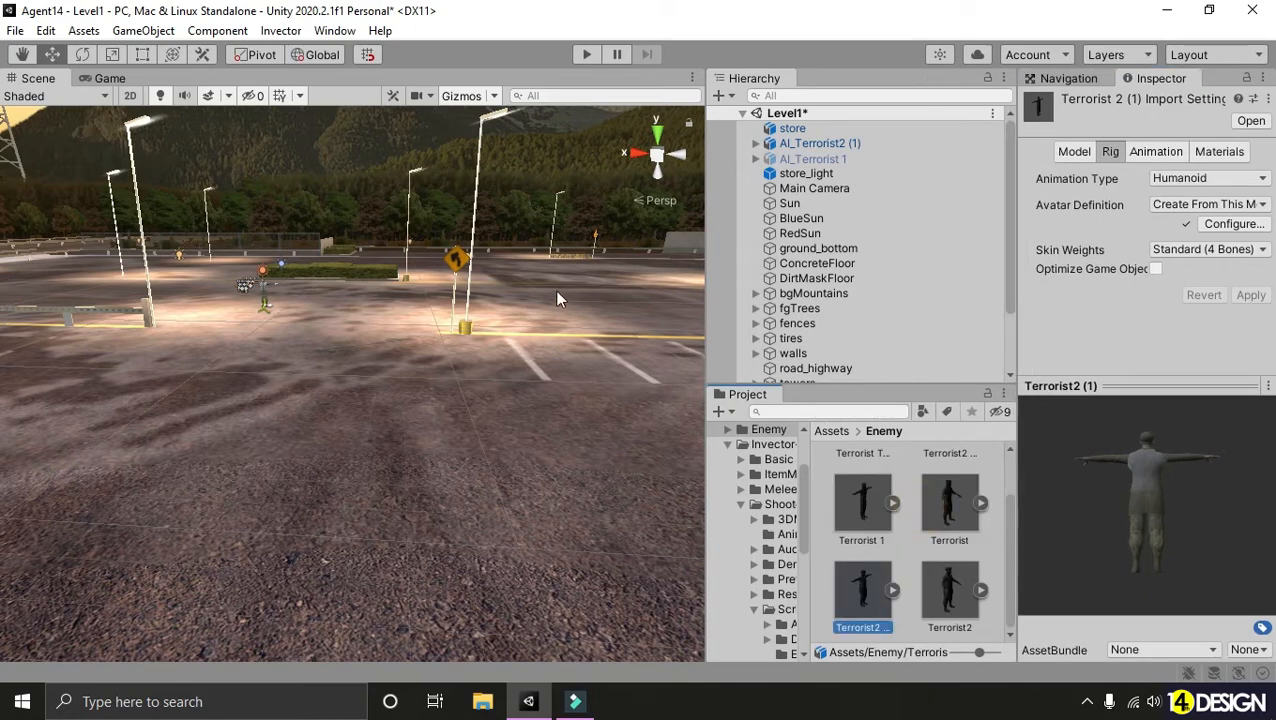
- Start creating a new Invector FSM AI and assign Terrorist2 (1) as its character model
{"action": "left_click", "coordinate": [276, 31]}
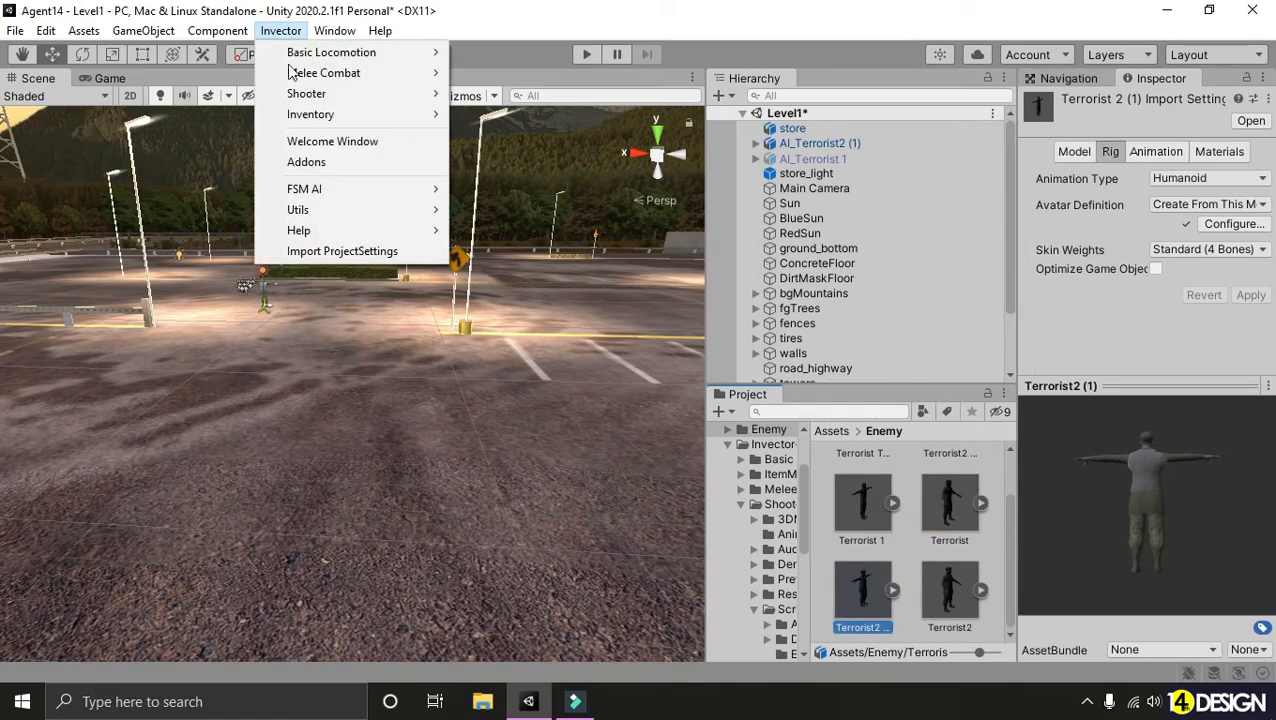
{"action": "mouse_move", "coordinate": [373, 193]}
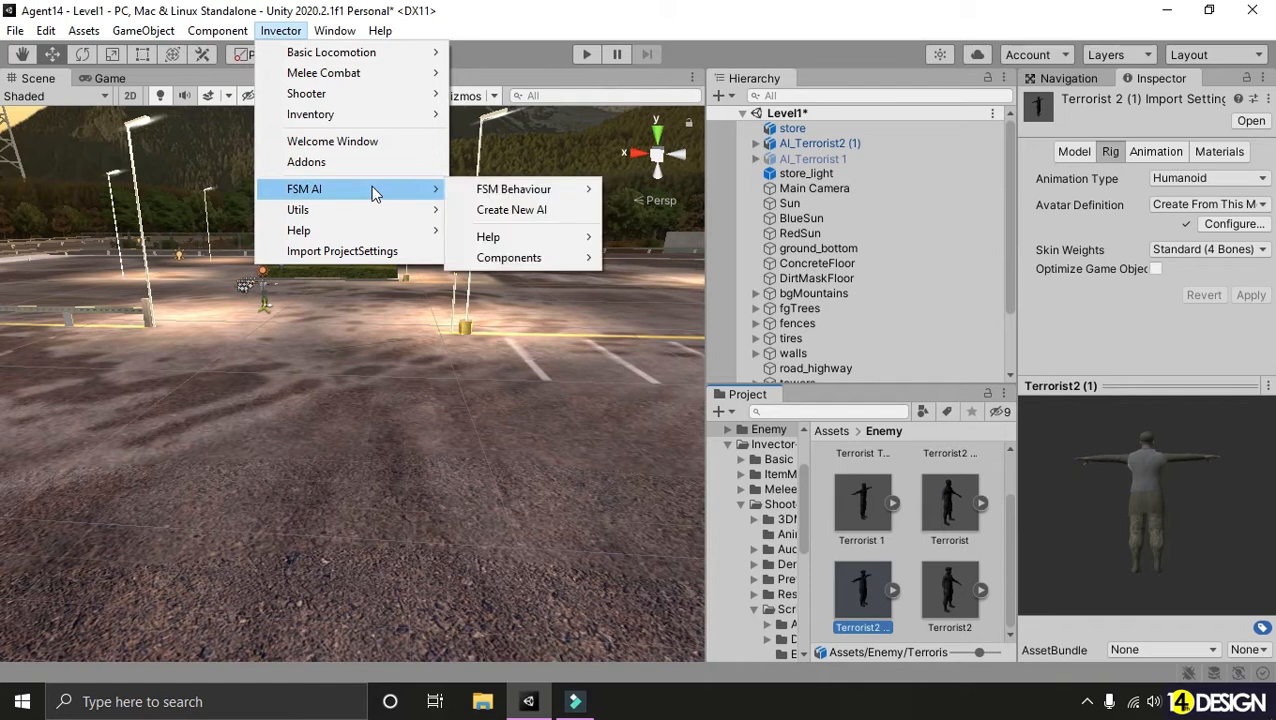
{"action": "left_click", "coordinate": [548, 212]}
{"action": "left_click_drag", "start_coordinate": [728, 131], "coordinate": [493, 134]}
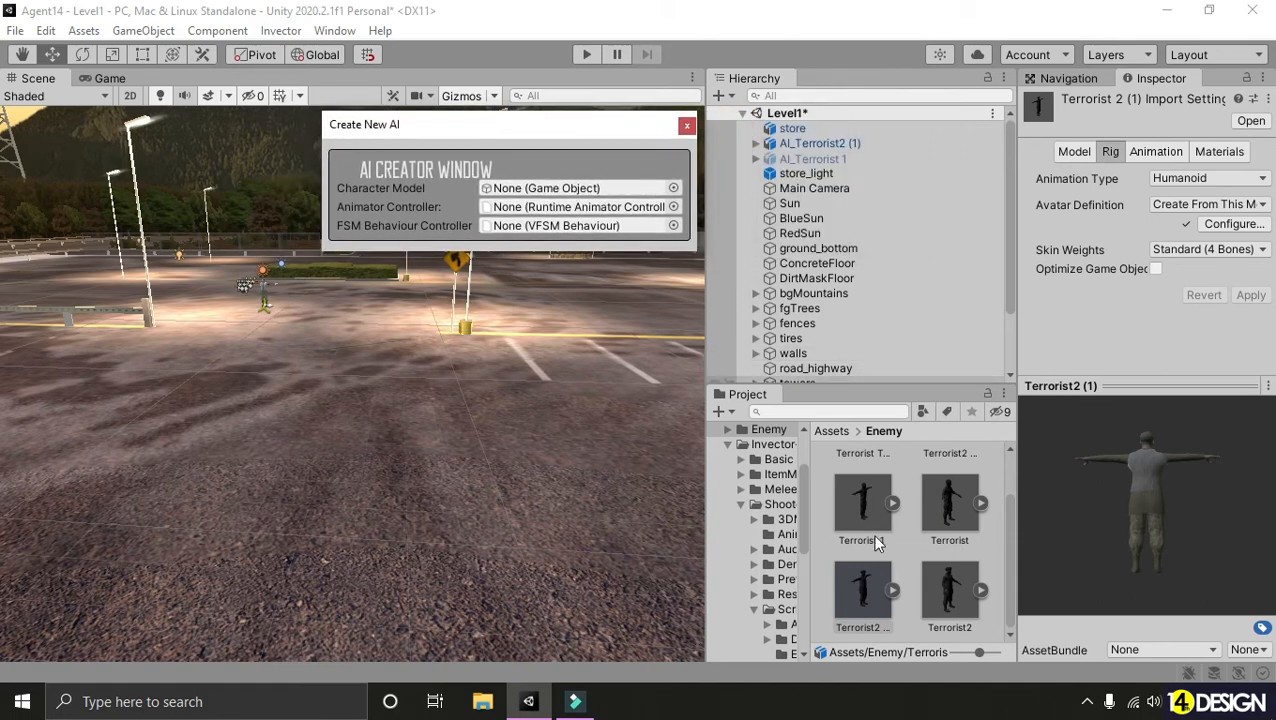
{"action": "left_click_drag", "start_coordinate": [878, 608], "coordinate": [576, 201]}
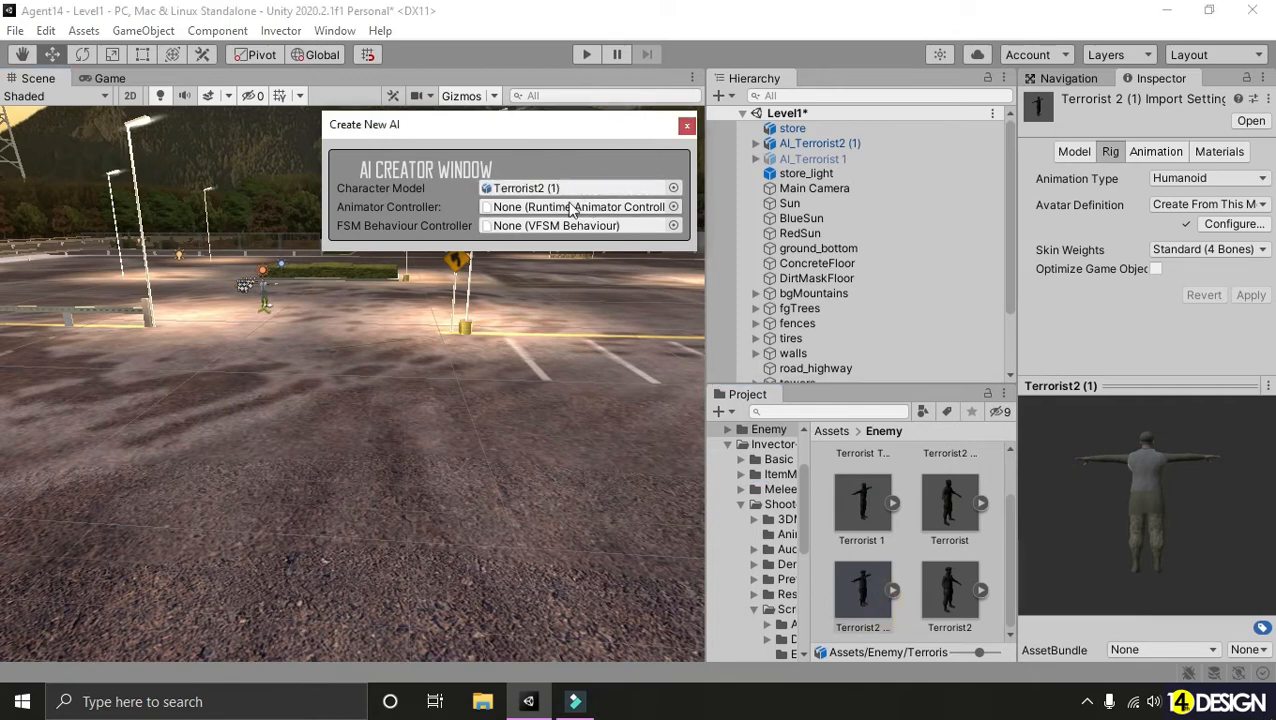
- Set the new AI's animator controller to Invector@ShooterMelee
{"action": "left_click", "coordinate": [673, 206]}
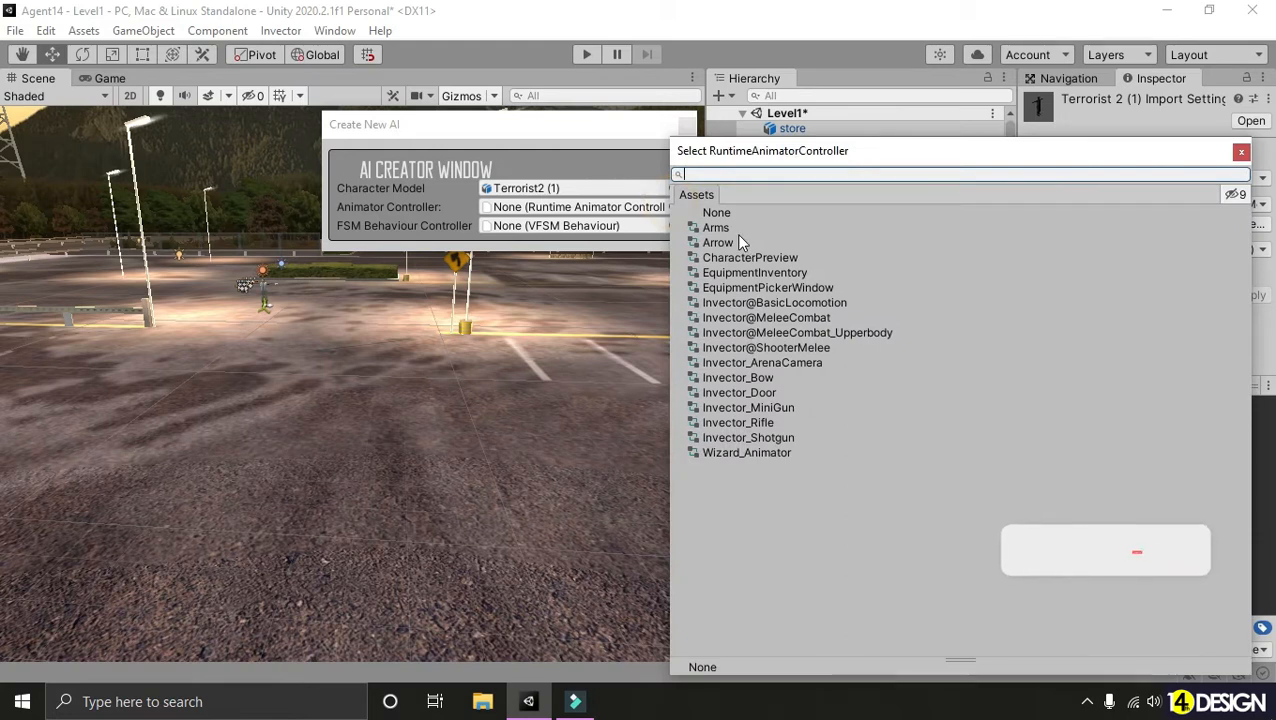
{"action": "left_click", "coordinate": [803, 349]}
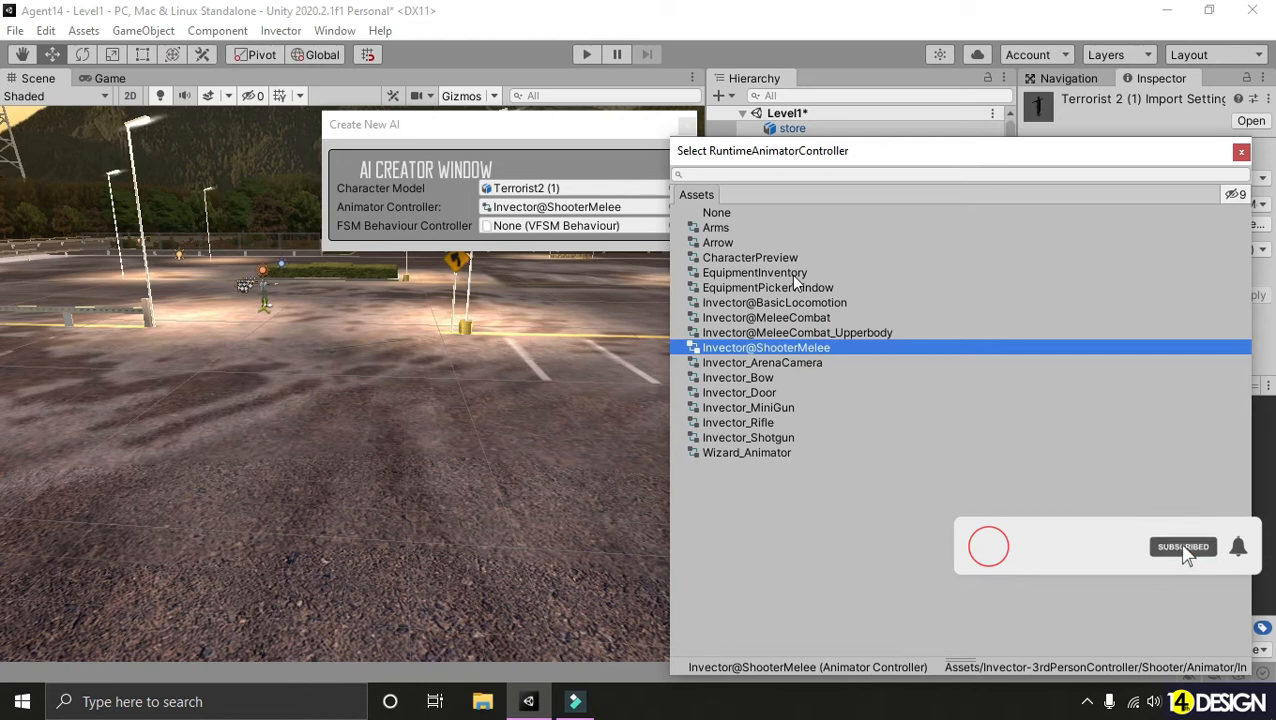
{"action": "left_click", "coordinate": [806, 172]}
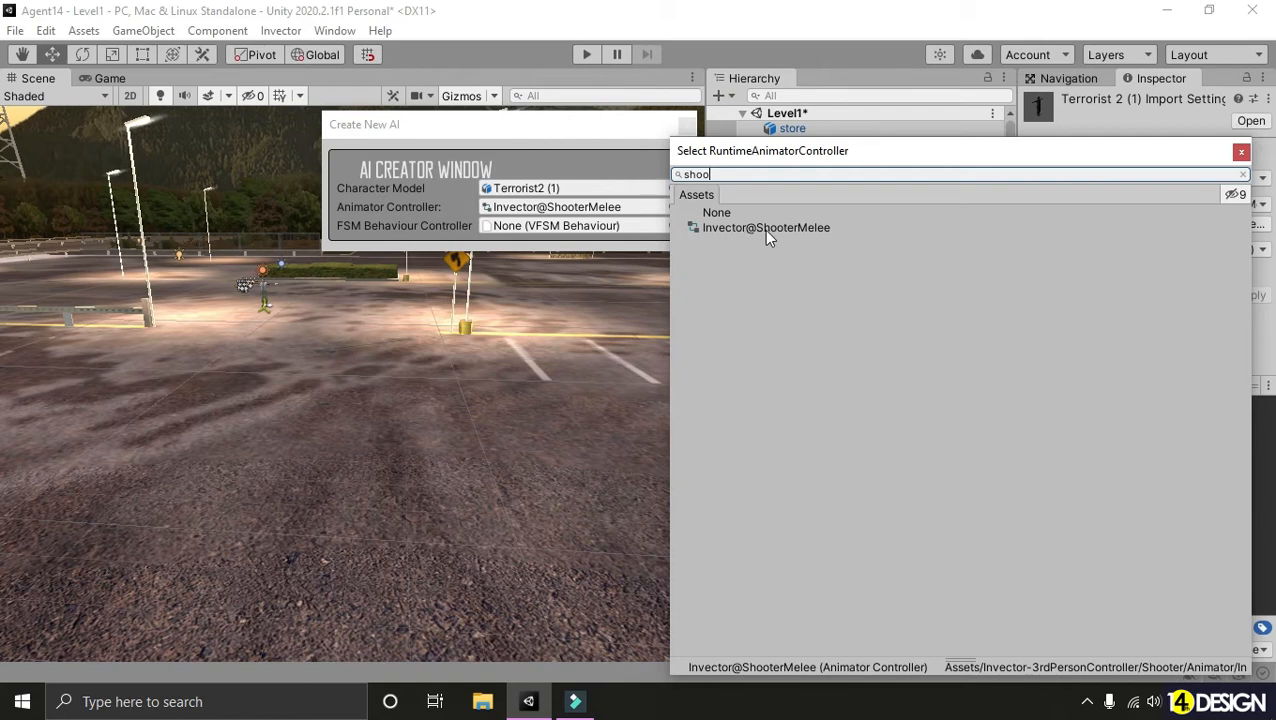
{"action": "left_click", "coordinate": [767, 229]}
{"action": "double_click", "coordinate": [767, 229]}
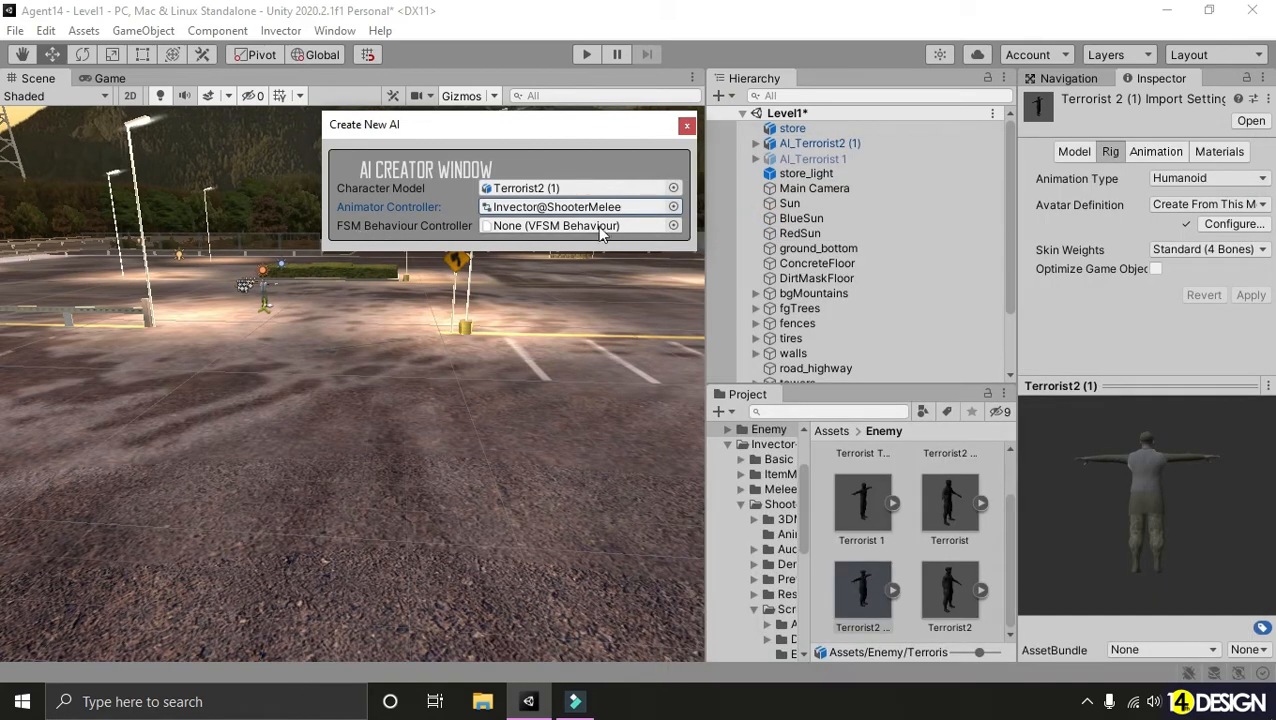
- Set the FSM behaviour controller to FSM_Shooter and create the AI character
{"action": "left_click", "coordinate": [674, 227]}
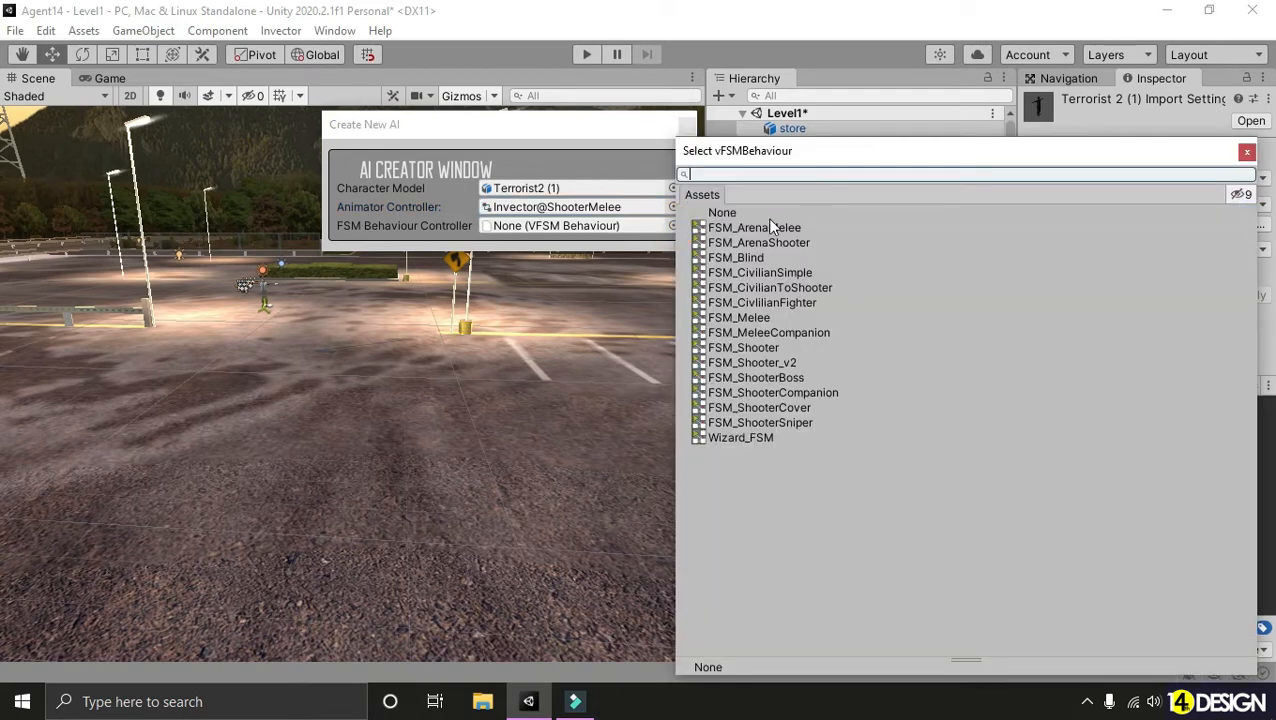
{"action": "left_click", "coordinate": [768, 350]}
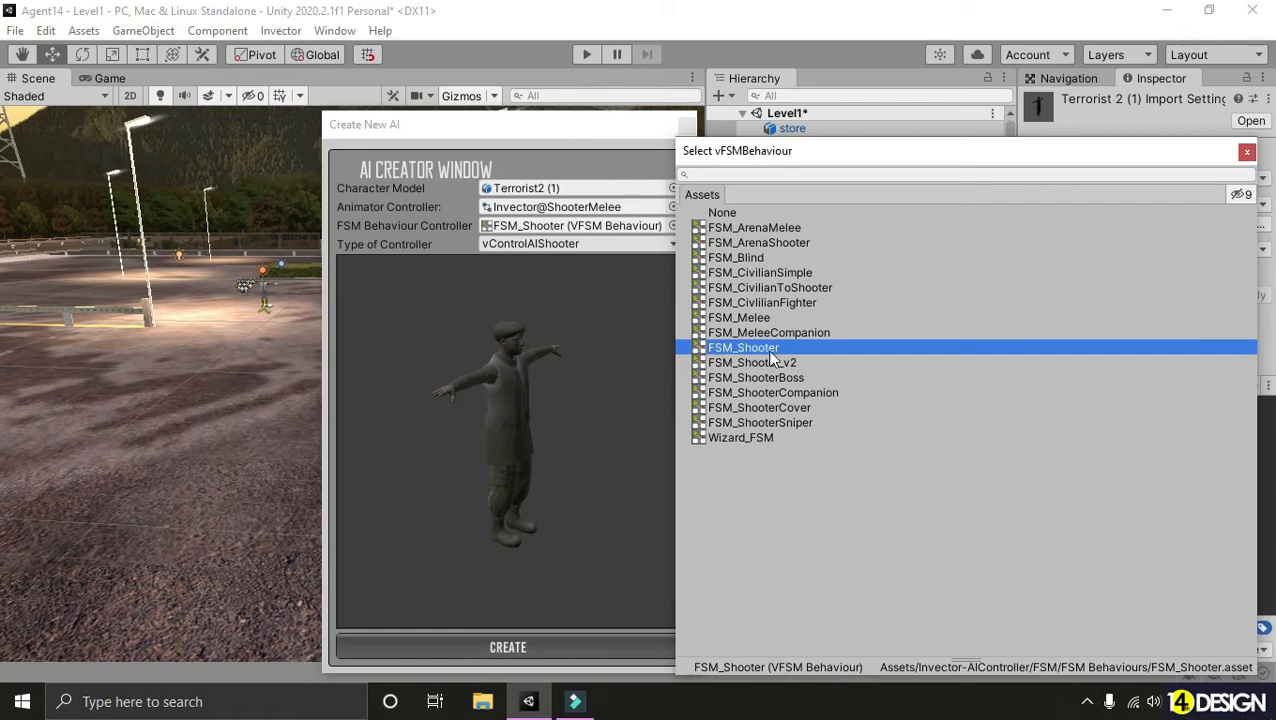
{"action": "left_click_drag", "start_coordinate": [765, 155], "coordinate": [830, 152]}
{"action": "double_click", "coordinate": [834, 334]}
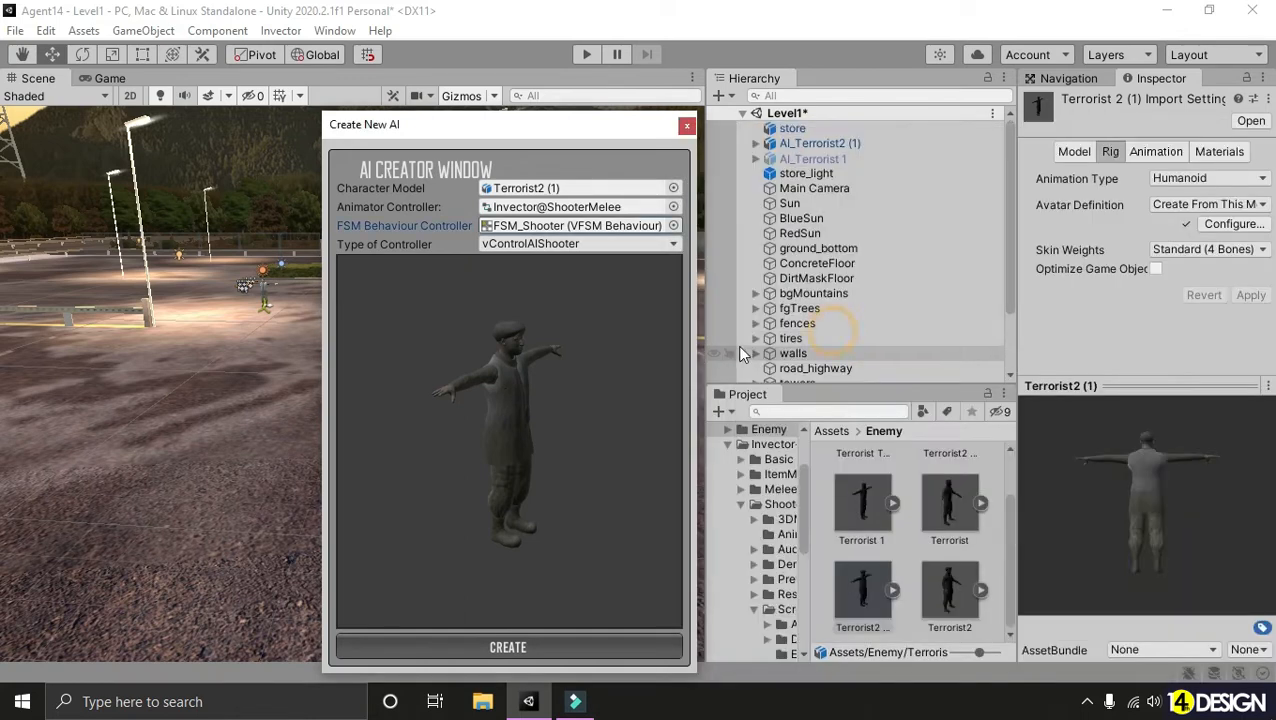
{"action": "left_click_drag", "start_coordinate": [567, 400], "coordinate": [415, 375]}
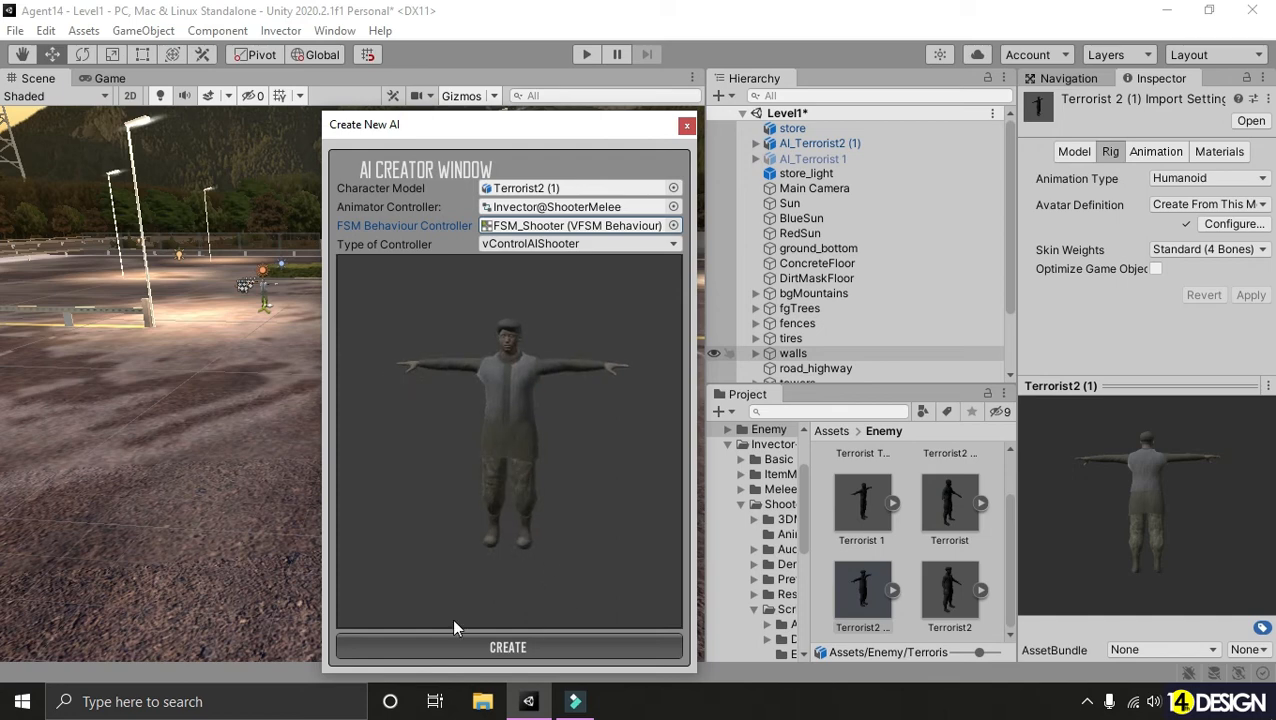
{"action": "left_click", "coordinate": [540, 645]}
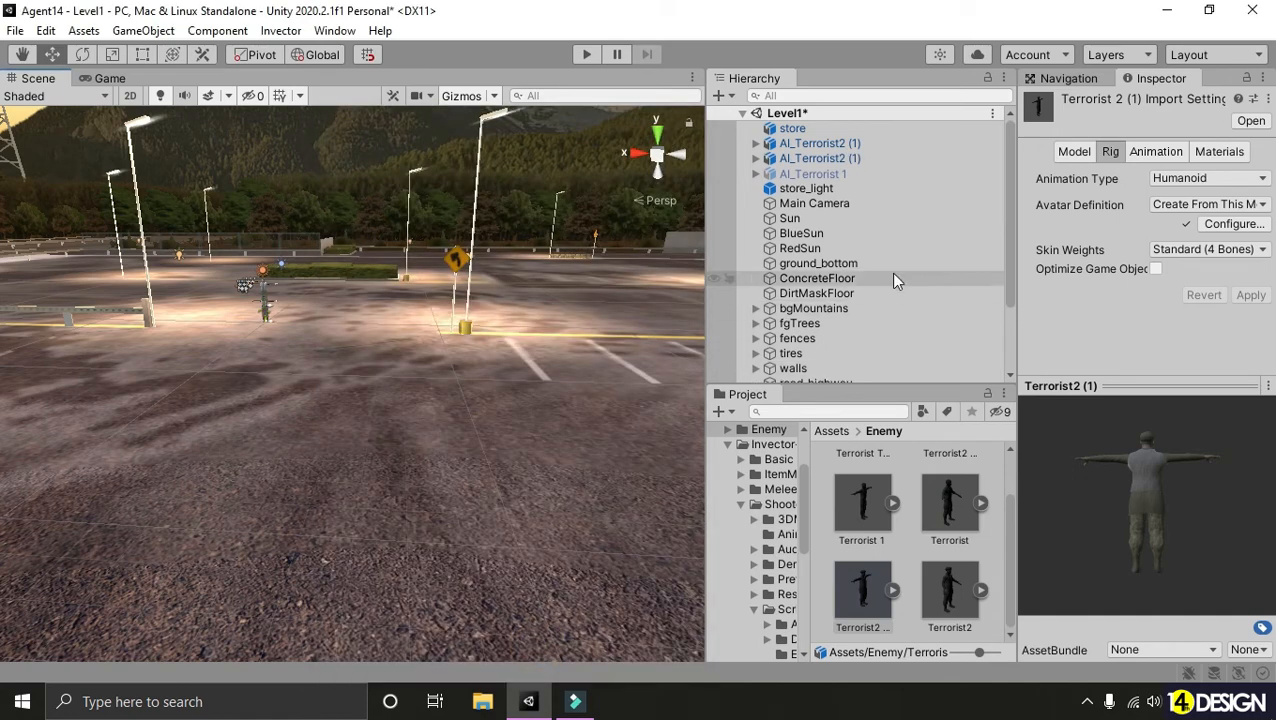
- Move the newly created AI_Terrorist2 (1) away from the original to about X -20.21 and raise it to about Y 0.24
{"action": "left_click", "coordinate": [853, 158]}
{"action": "key", "text": "f"}
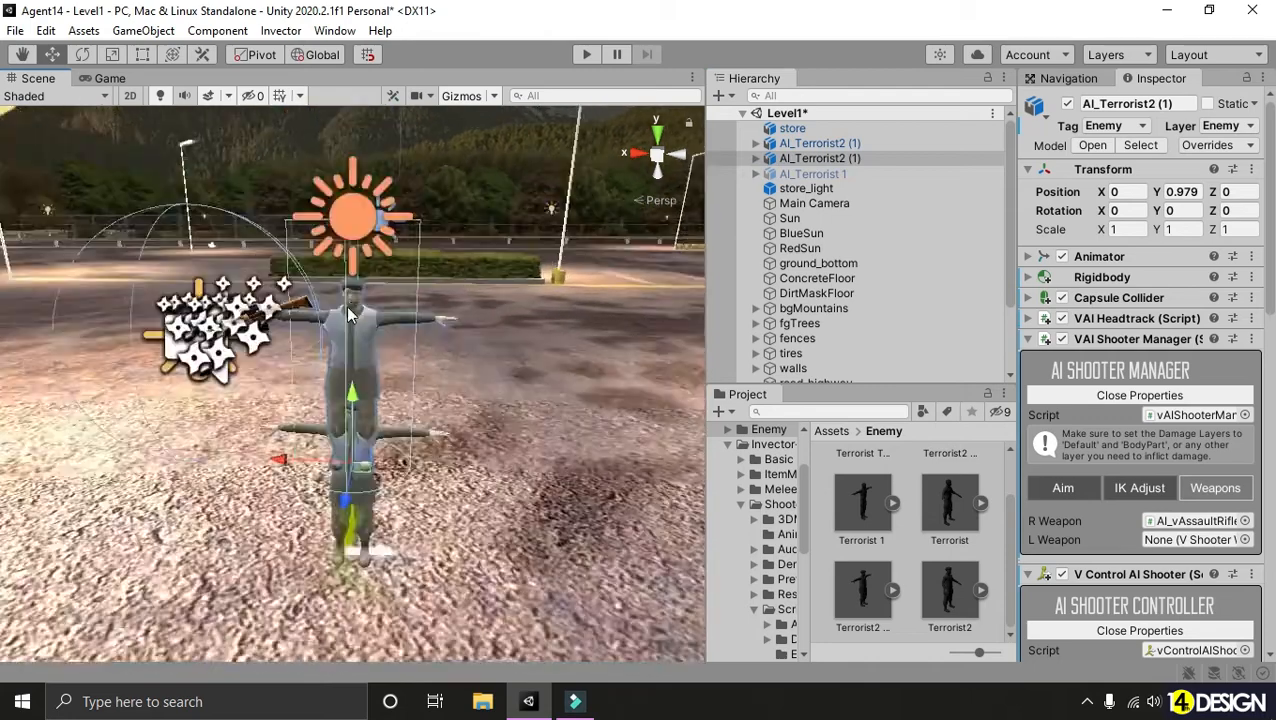
{"action": "left_click", "coordinate": [348, 400]}
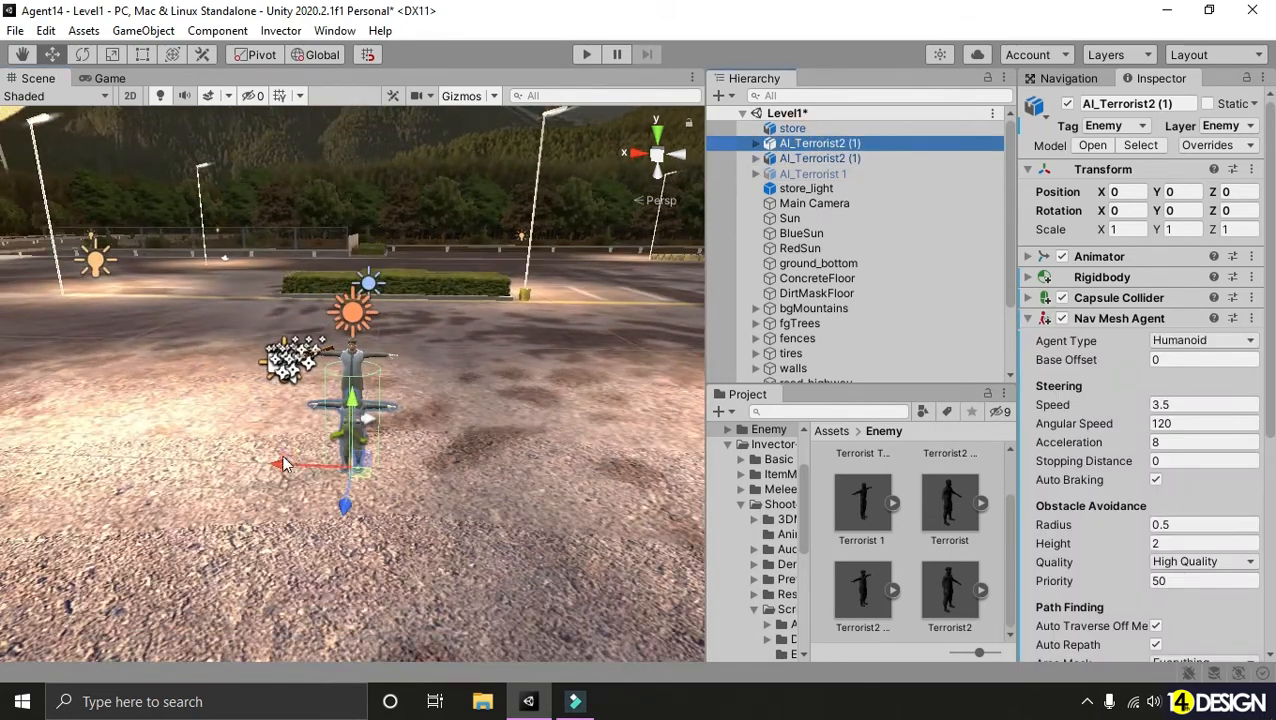
{"action": "left_click_drag", "start_coordinate": [300, 476], "coordinate": [520, 476]}
{"action": "middle_click_drag", "start_coordinate": [520, 470], "coordinate": [246, 450]}
{"action": "left_click_drag", "start_coordinate": [243, 447], "coordinate": [610, 450]}
{"action": "middle_click_drag", "start_coordinate": [610, 450], "coordinate": [364, 448]}
{"action": "left_click_drag", "start_coordinate": [364, 446], "coordinate": [365, 360]}
{"action": "key", "text": "f"}
{"action": "scroll", "coordinate": [525, 441], "scroll_direction": "down", "scroll_amount": 6}
{"action": "scroll", "coordinate": [449, 378], "scroll_direction": "up", "scroll_amount": 5}
{"action": "left_click_drag", "start_coordinate": [455, 381], "coordinate": [490, 381], "text": "alt"}
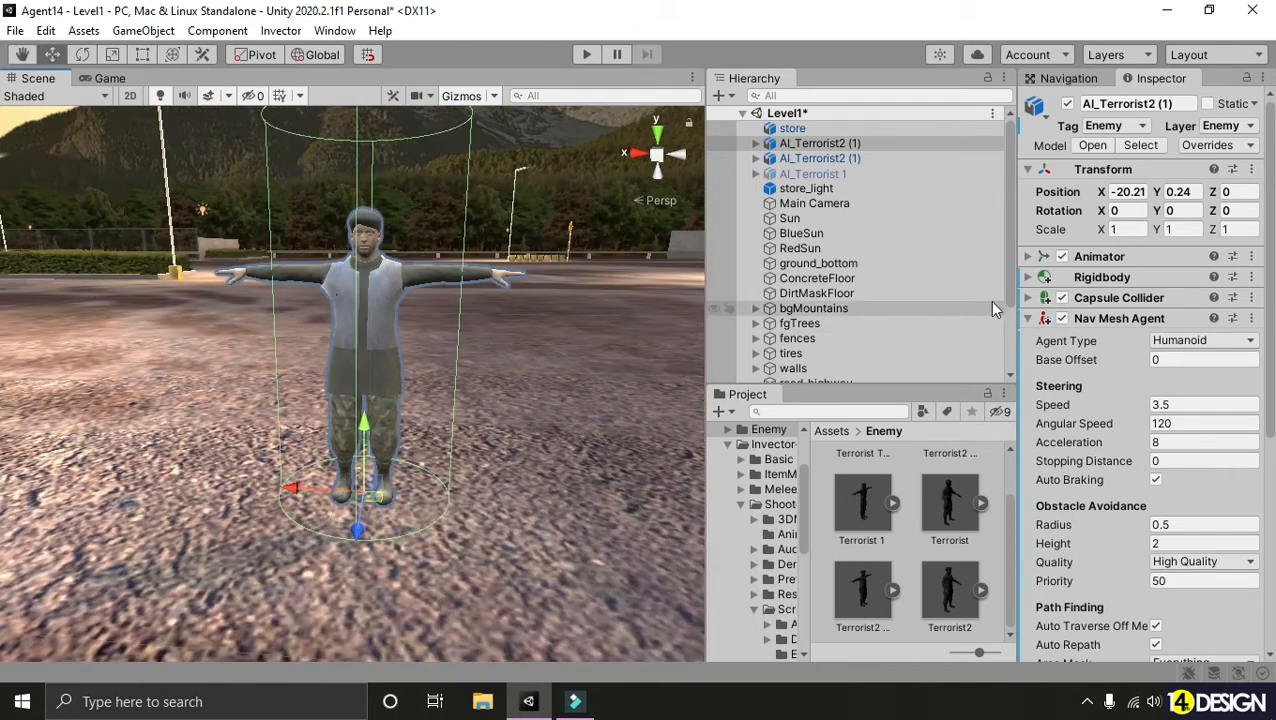
- Examine the components attached to the new AI_Terrorist2 (1), from its transform down to the AI shooter scripts
{"action": "left_click_drag", "start_coordinate": [1015, 282], "coordinate": [952, 281]}
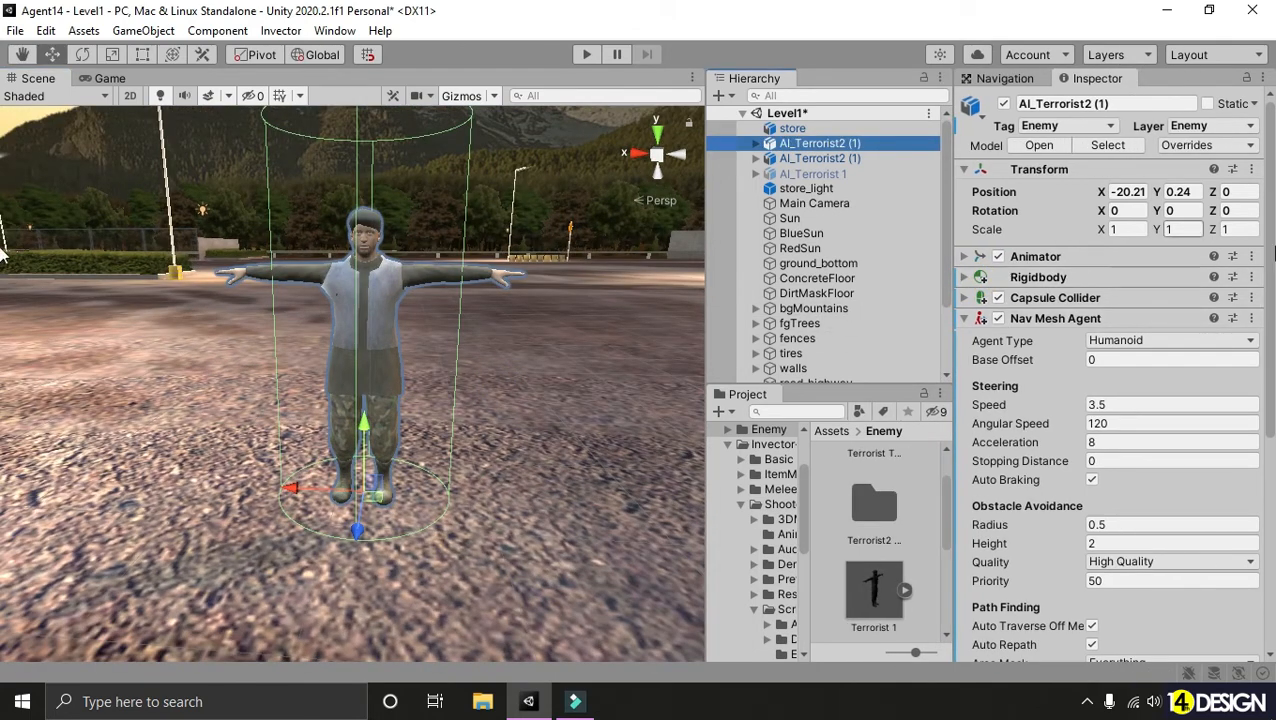
{"action": "scroll", "coordinate": [1240, 400], "scroll_direction": "down", "scroll_amount": 6}
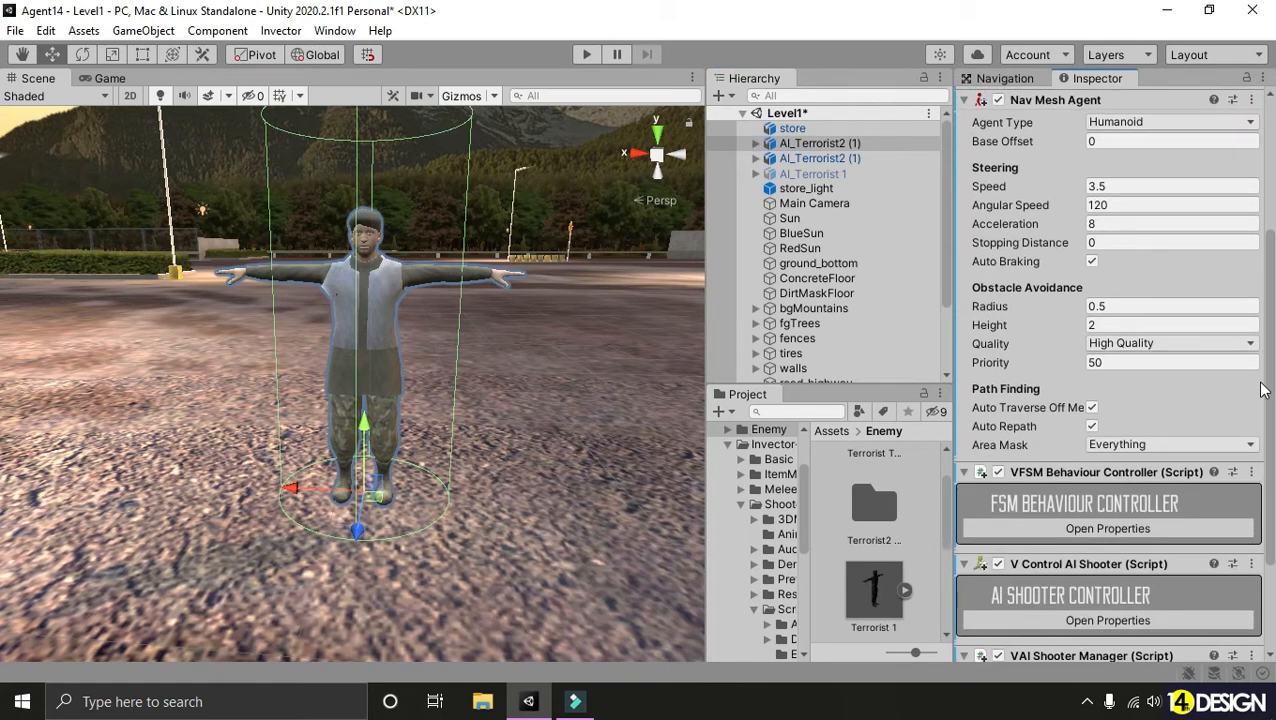
{"action": "scroll", "coordinate": [1240, 430], "scroll_direction": "down", "scroll_amount": 2}
{"action": "scroll", "coordinate": [1150, 380], "scroll_direction": "up", "scroll_amount": 8}
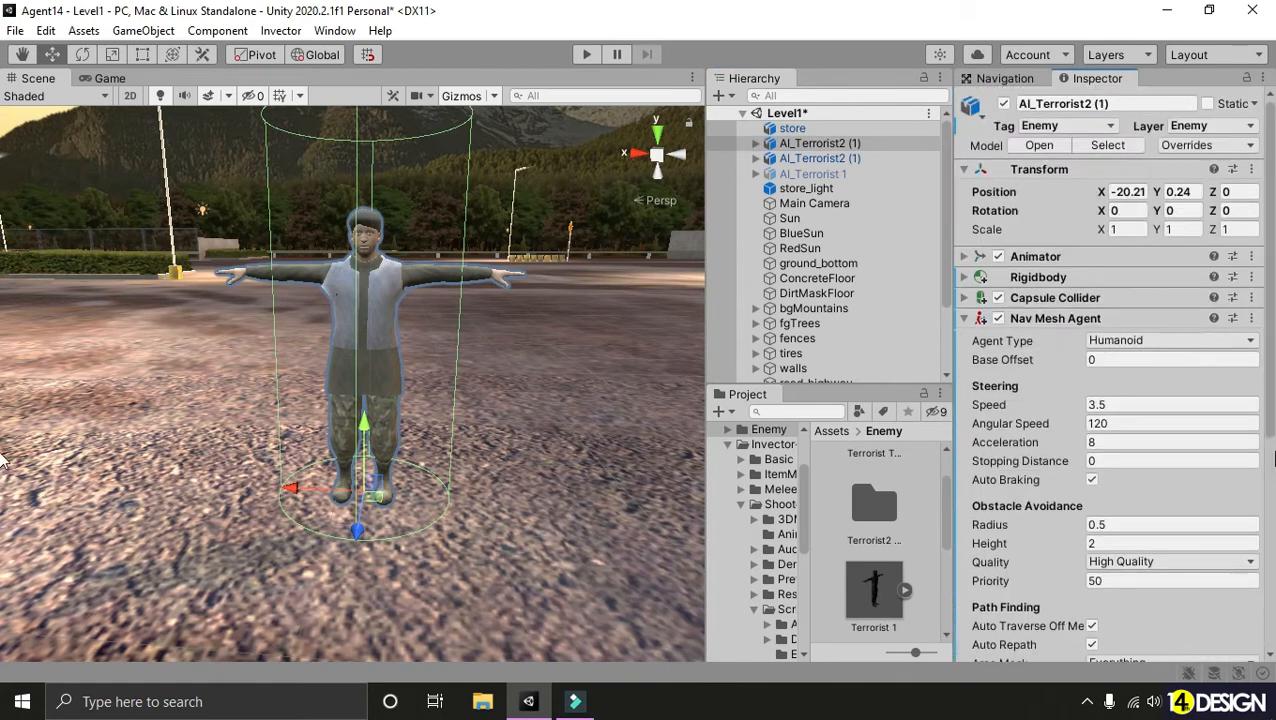
{"action": "scroll", "coordinate": [1048, 297], "scroll_direction": "down", "scroll_amount": 5}
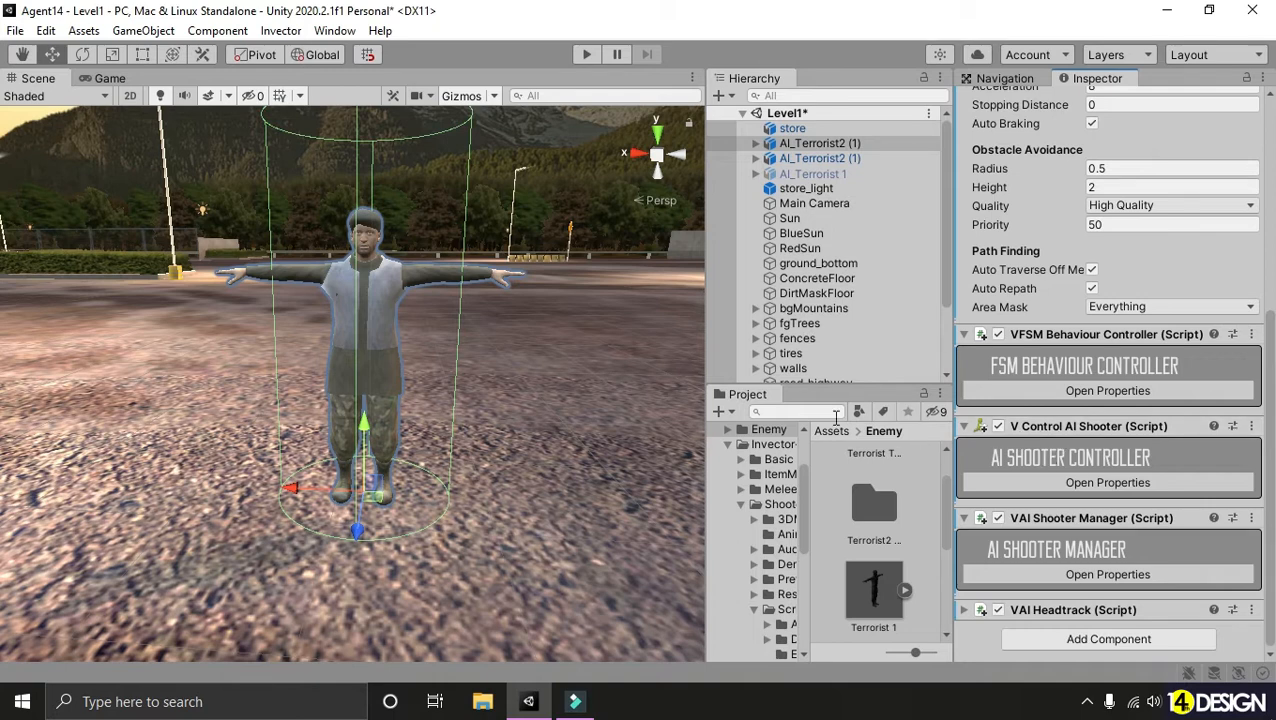
{"action": "scroll", "coordinate": [500, 332], "scroll_direction": "down", "scroll_amount": 2}
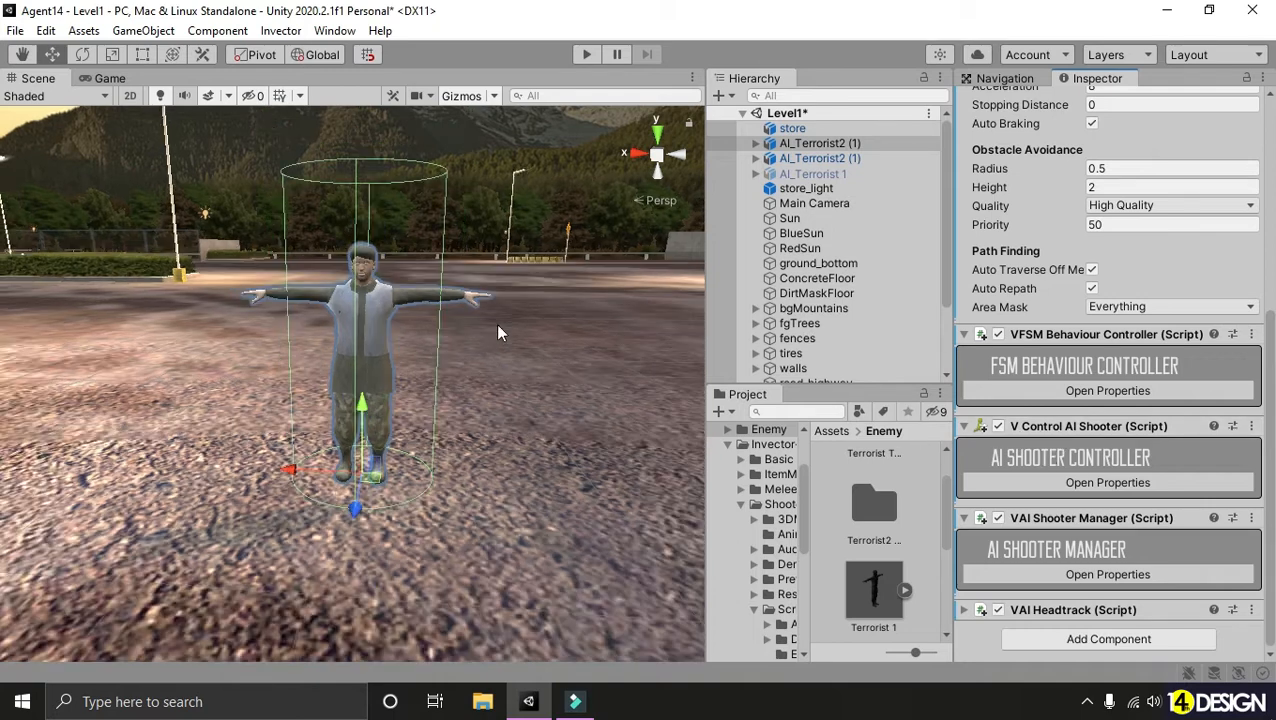
- Expand the first AI_Terrorist2 (1)'s skeleton from mixamorig:Hips through the spine to the children of mixamorig:Spine2
{"action": "left_click", "coordinate": [757, 143]}
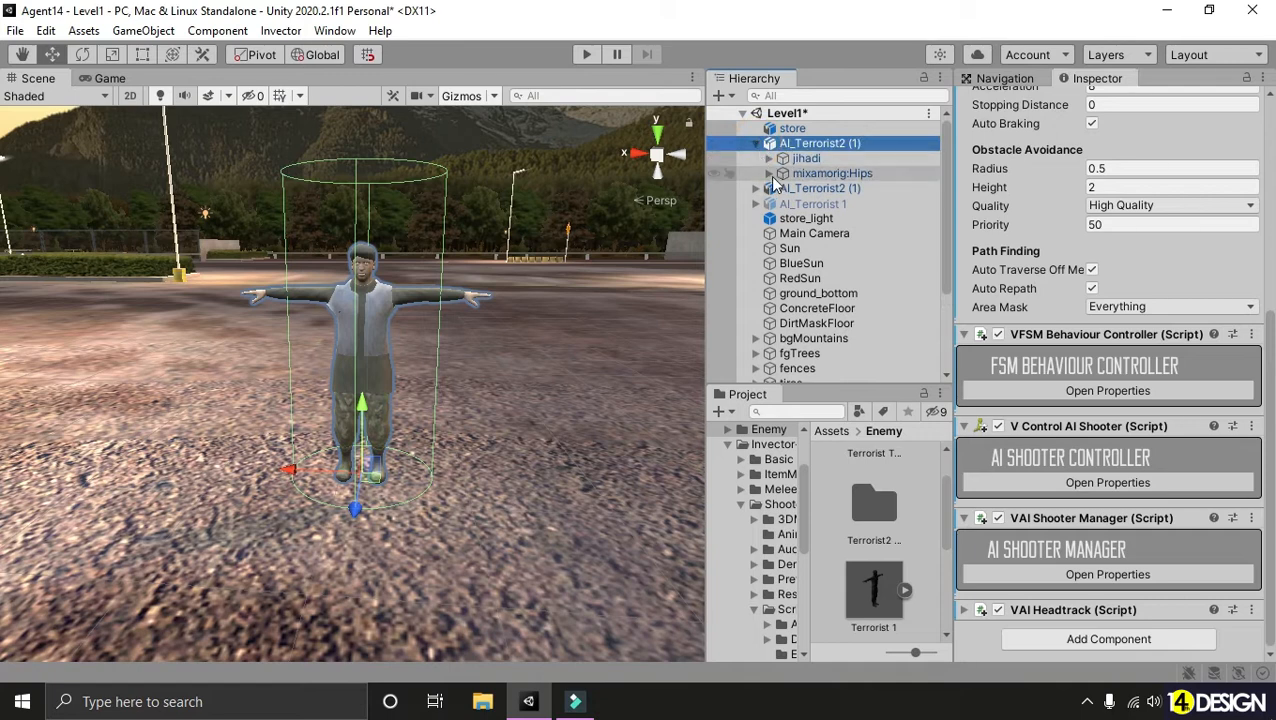
{"action": "left_click", "coordinate": [769, 175]}
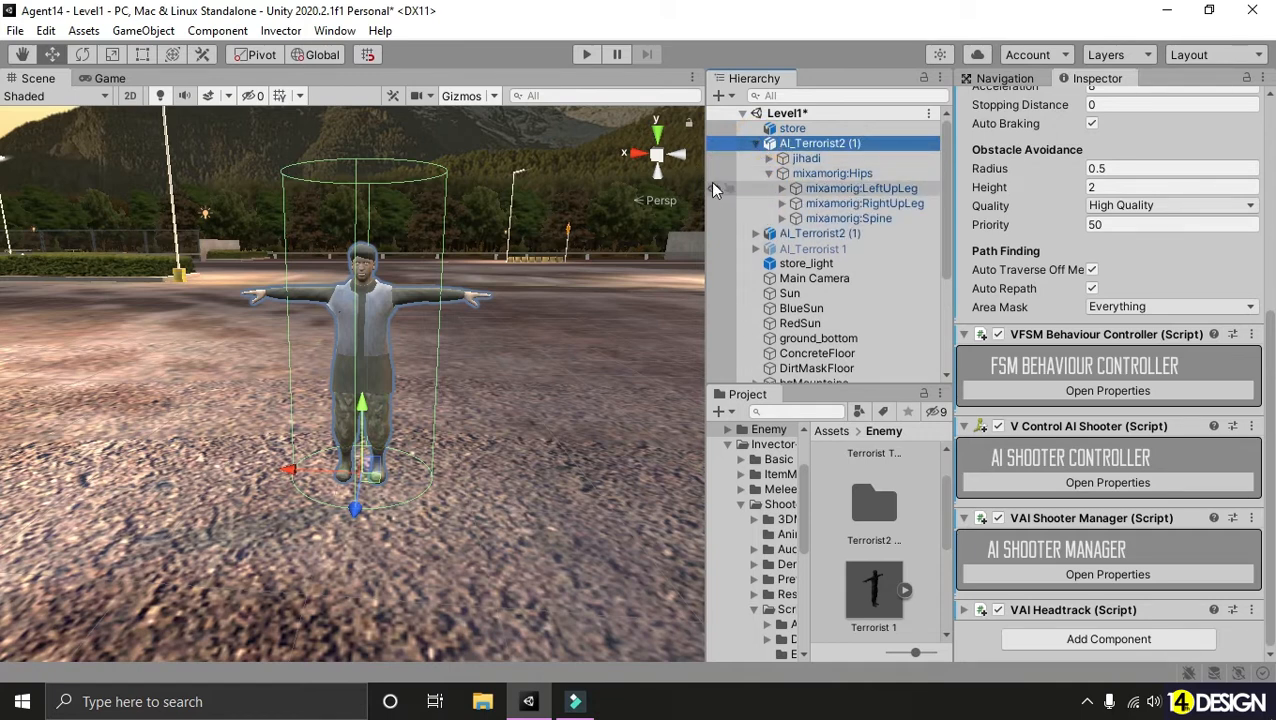
{"action": "left_click_drag", "start_coordinate": [705, 205], "coordinate": [663, 205]}
{"action": "left_click", "coordinate": [740, 218]}
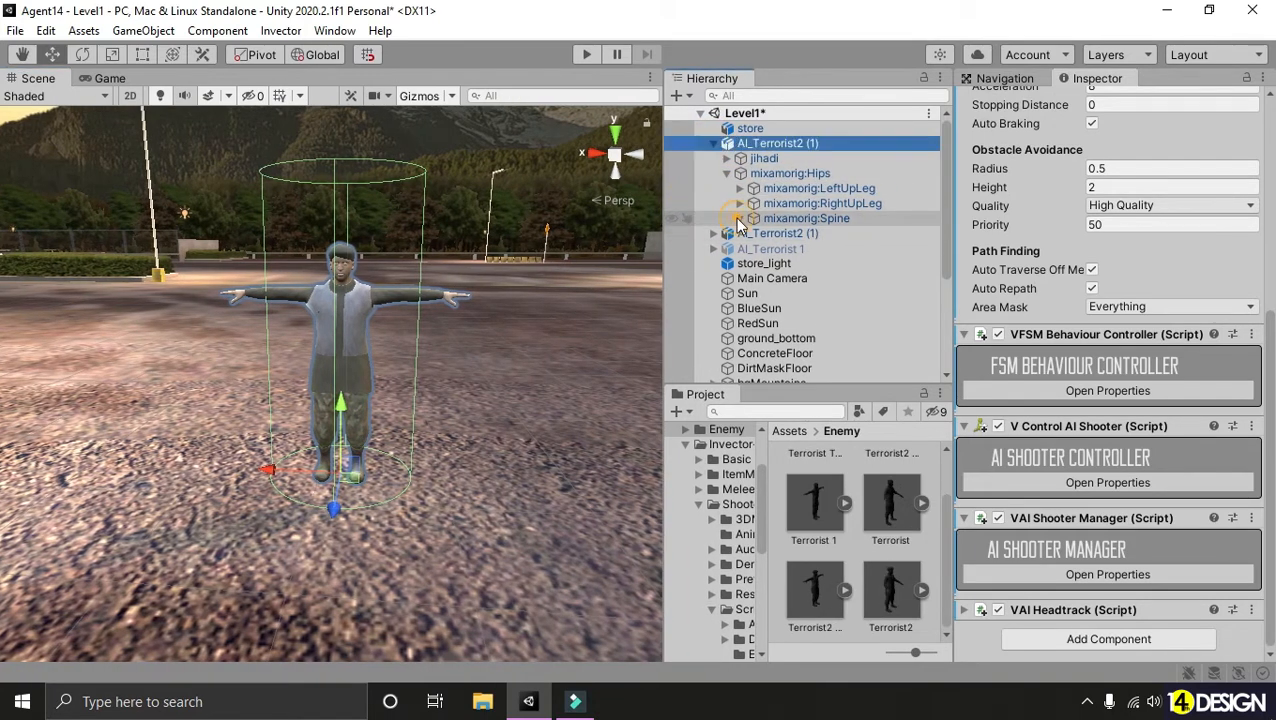
{"action": "scroll", "coordinate": [400, 262], "scroll_direction": "up", "scroll_amount": 10}
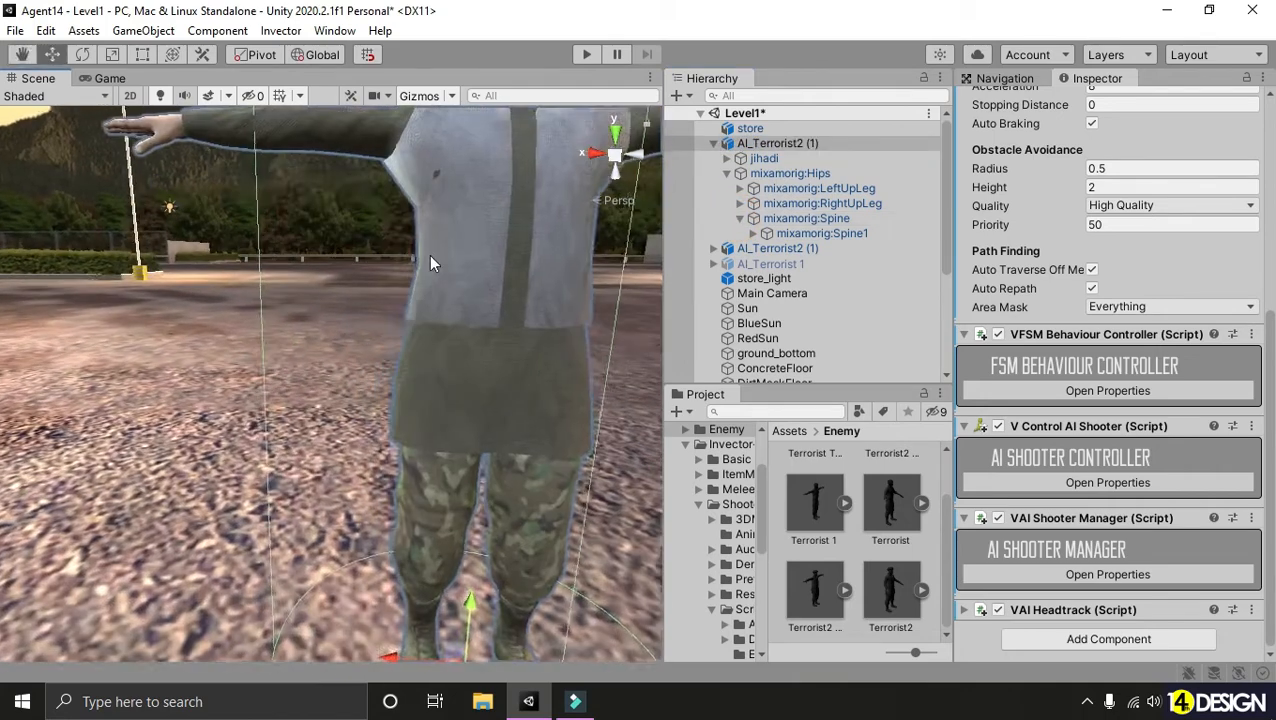
{"action": "scroll", "coordinate": [427, 293], "scroll_direction": "down", "scroll_amount": 10}
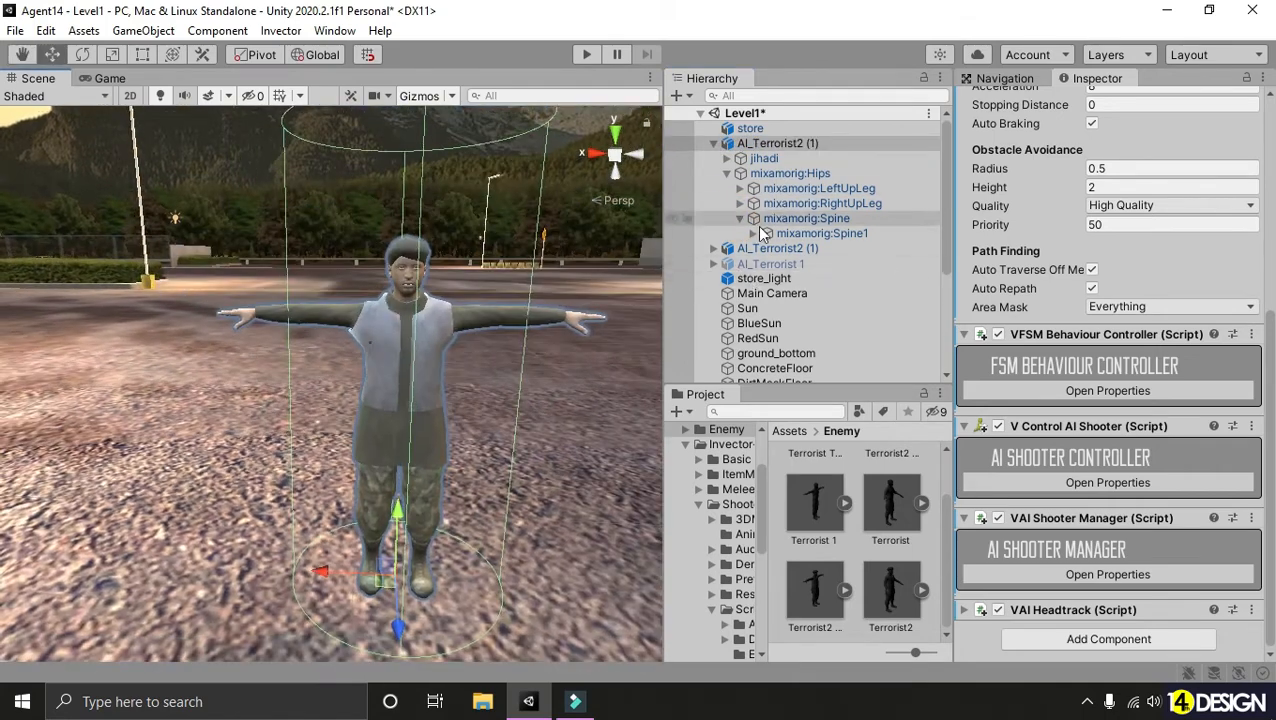
{"action": "left_click", "coordinate": [754, 235]}
{"action": "left_click", "coordinate": [753, 234]}
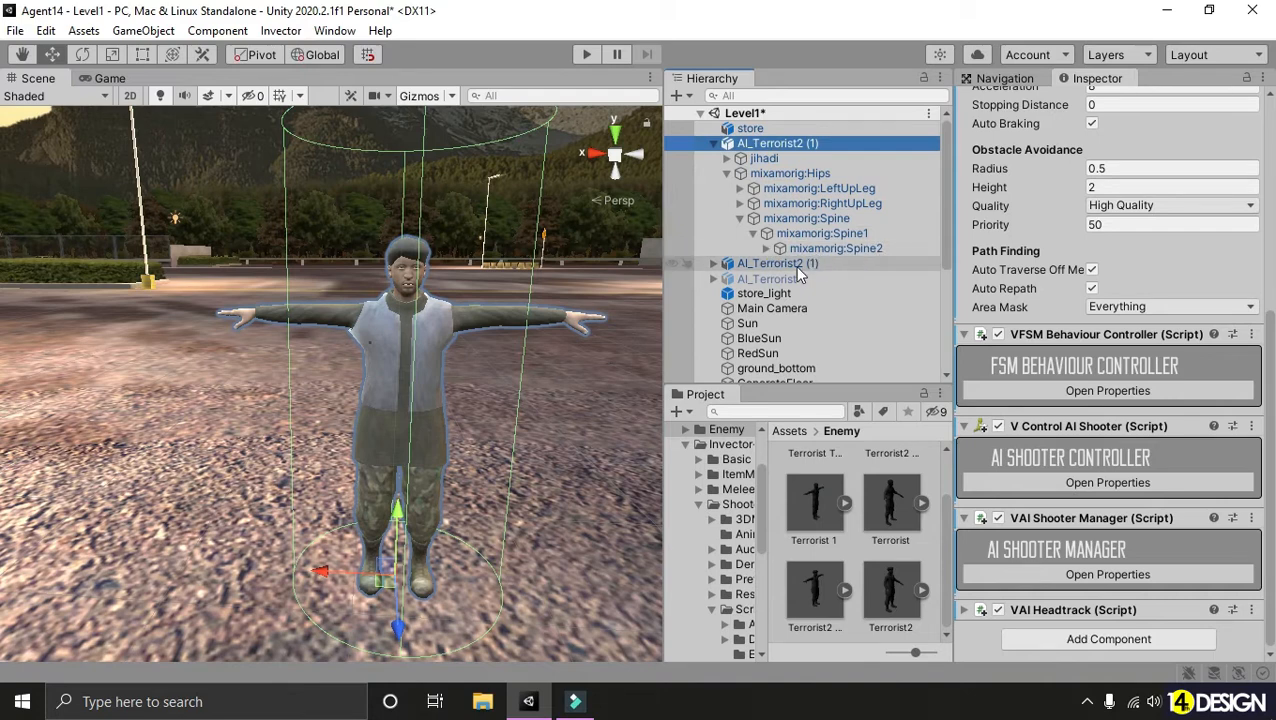
{"action": "left_click", "coordinate": [767, 249]}
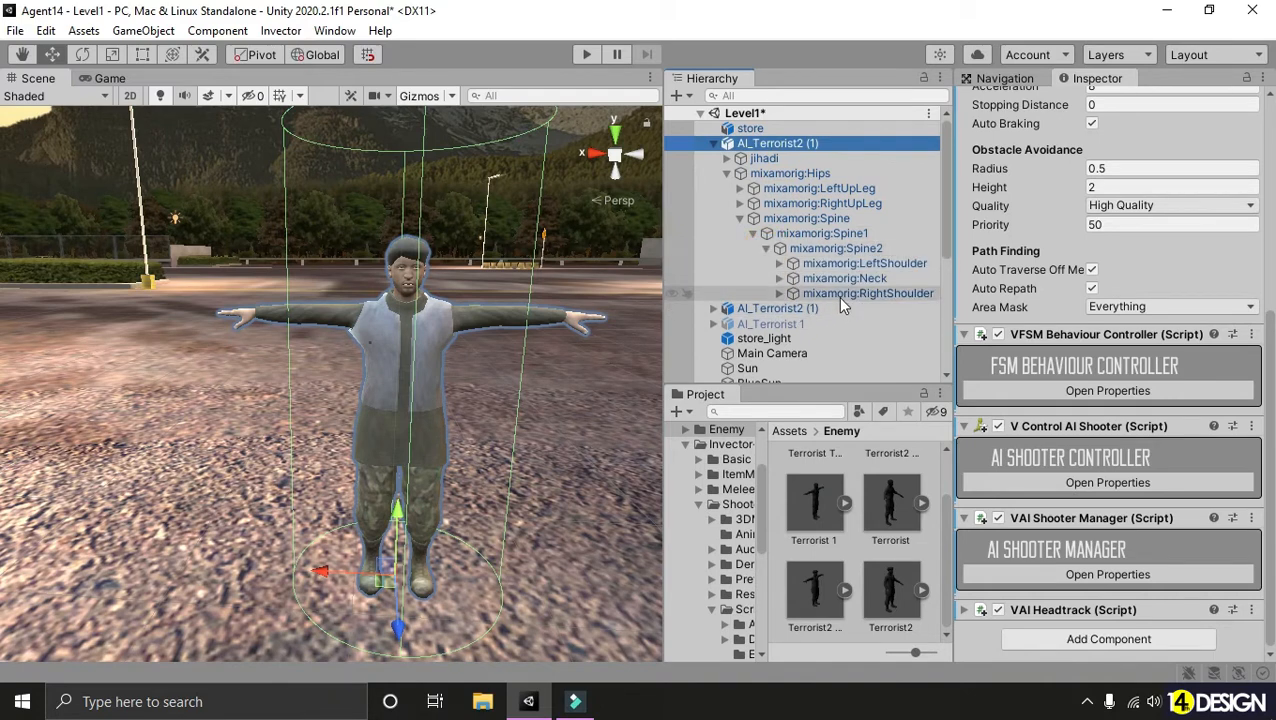
- Expand the bone chain from mixamorig:RightShoulder through the forearm, select mixamorig:RightHand and bring the hand into close view
{"action": "left_click", "coordinate": [843, 296]}
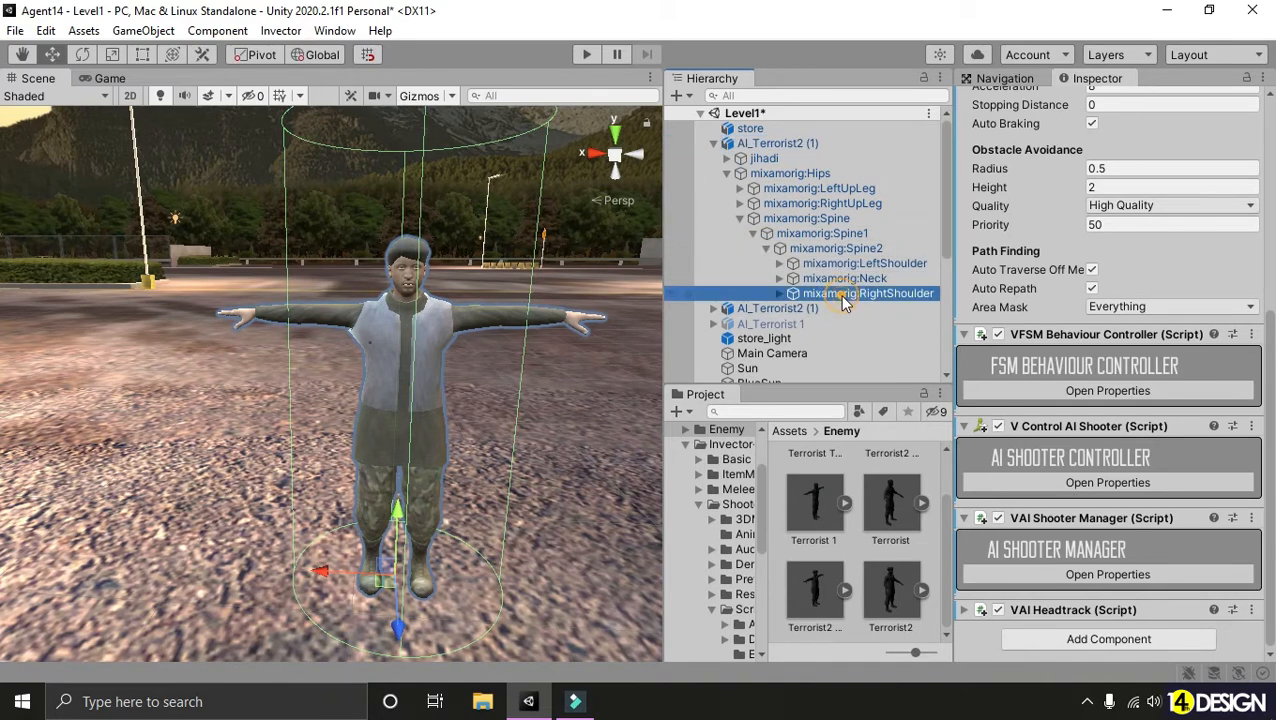
{"action": "left_click", "coordinate": [780, 293]}
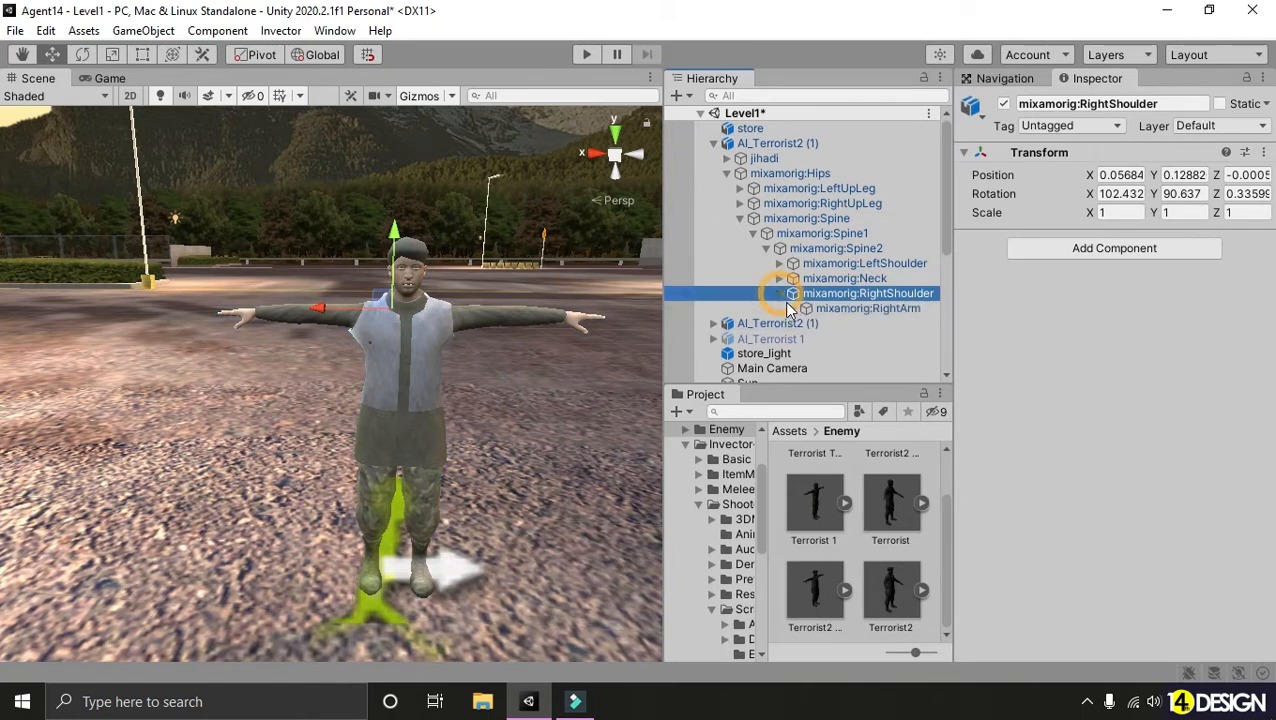
{"action": "left_click", "coordinate": [793, 308]}
{"action": "left_click", "coordinate": [867, 325]}
{"action": "left_click", "coordinate": [806, 323]}
{"action": "left_click", "coordinate": [880, 338]}
{"action": "scroll", "coordinate": [540, 266], "scroll_direction": "up", "scroll_amount": 6}
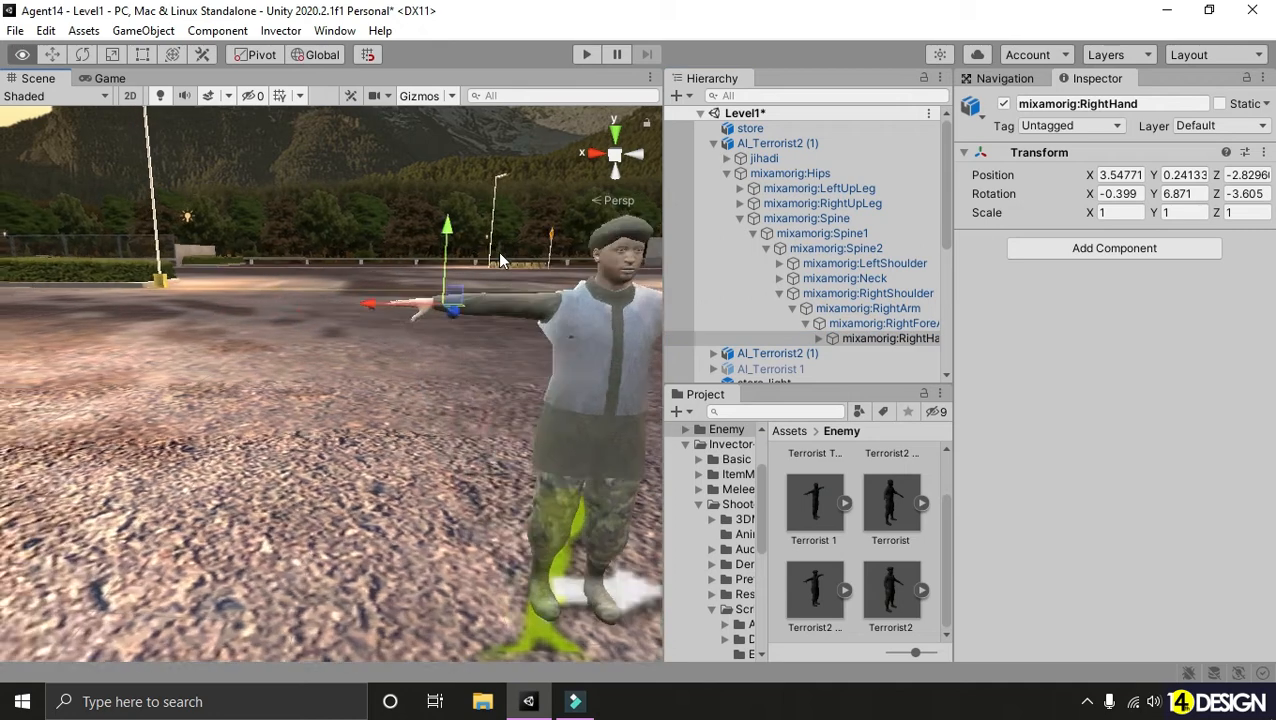
{"action": "middle_click_drag", "start_coordinate": [540, 266], "coordinate": [450, 297]}
{"action": "left_click_drag", "start_coordinate": [450, 297], "coordinate": [640, 300], "text": "alt"}
{"action": "left_click_drag", "start_coordinate": [957, 242], "coordinate": [1019, 242]}
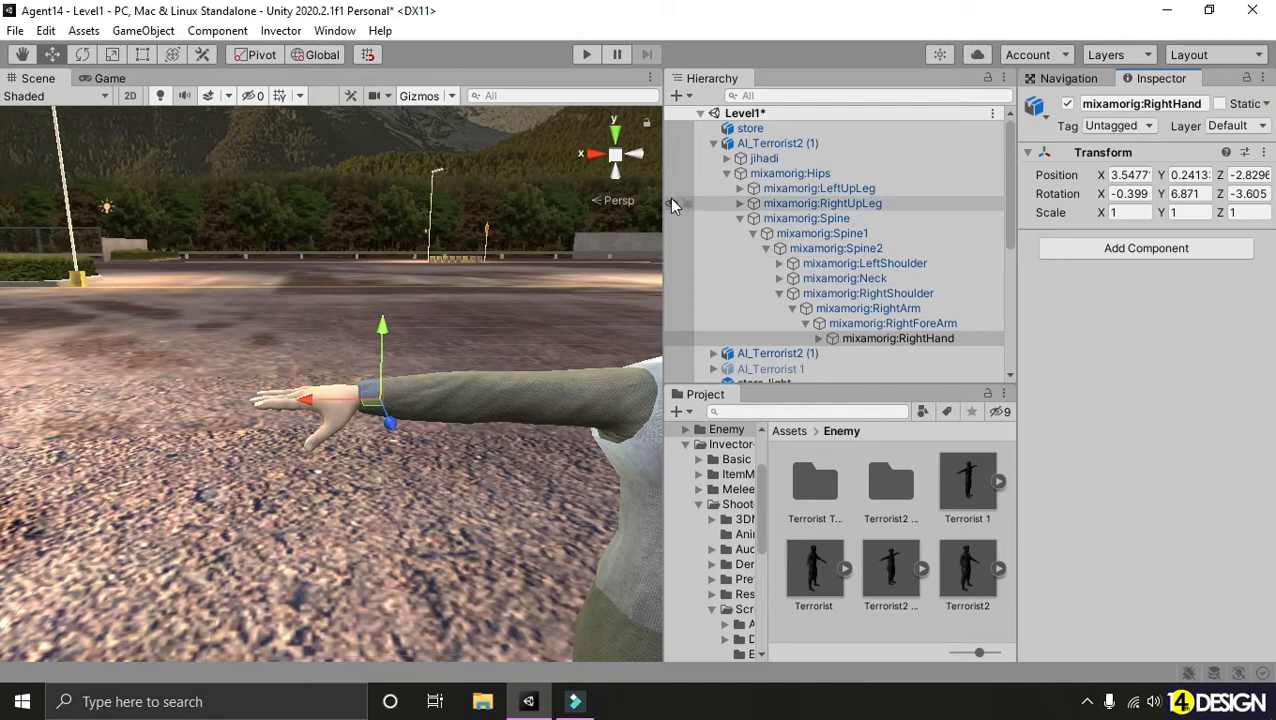
- Create an empty child object named Handler under mixamorig:RightHand
{"action": "left_click", "coordinate": [850, 340]}
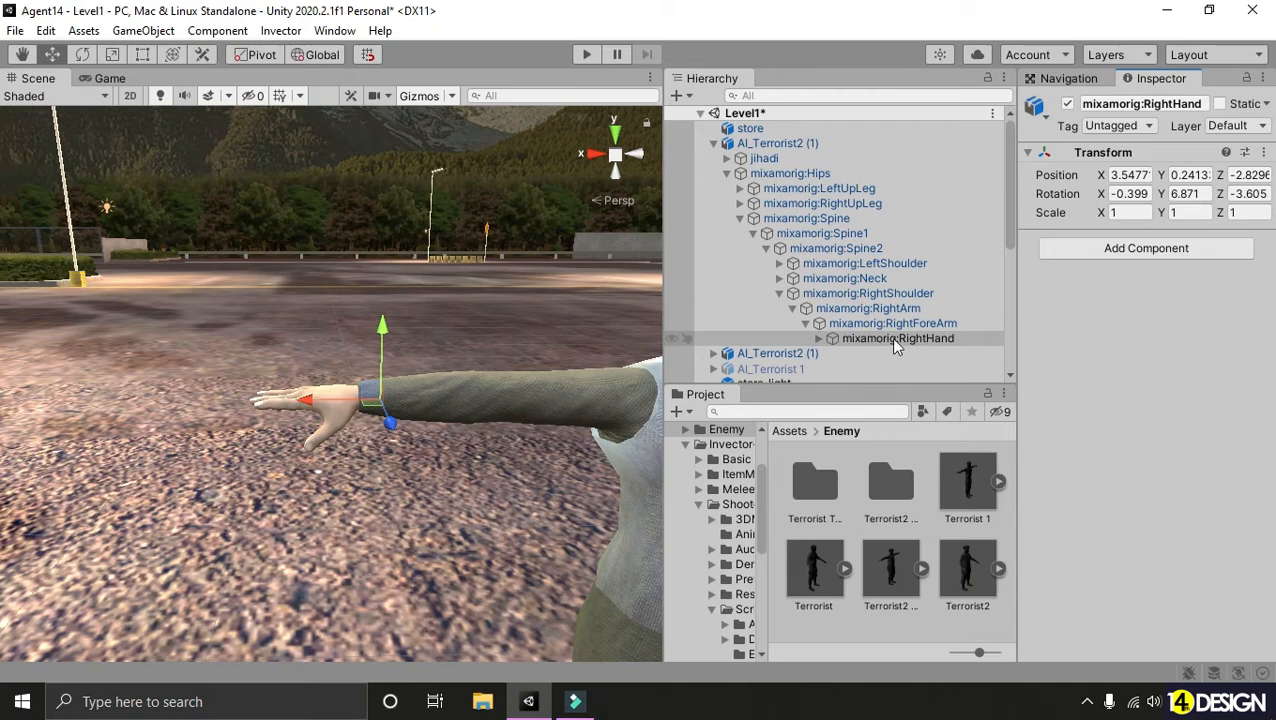
{"action": "right_click", "coordinate": [893, 340]}
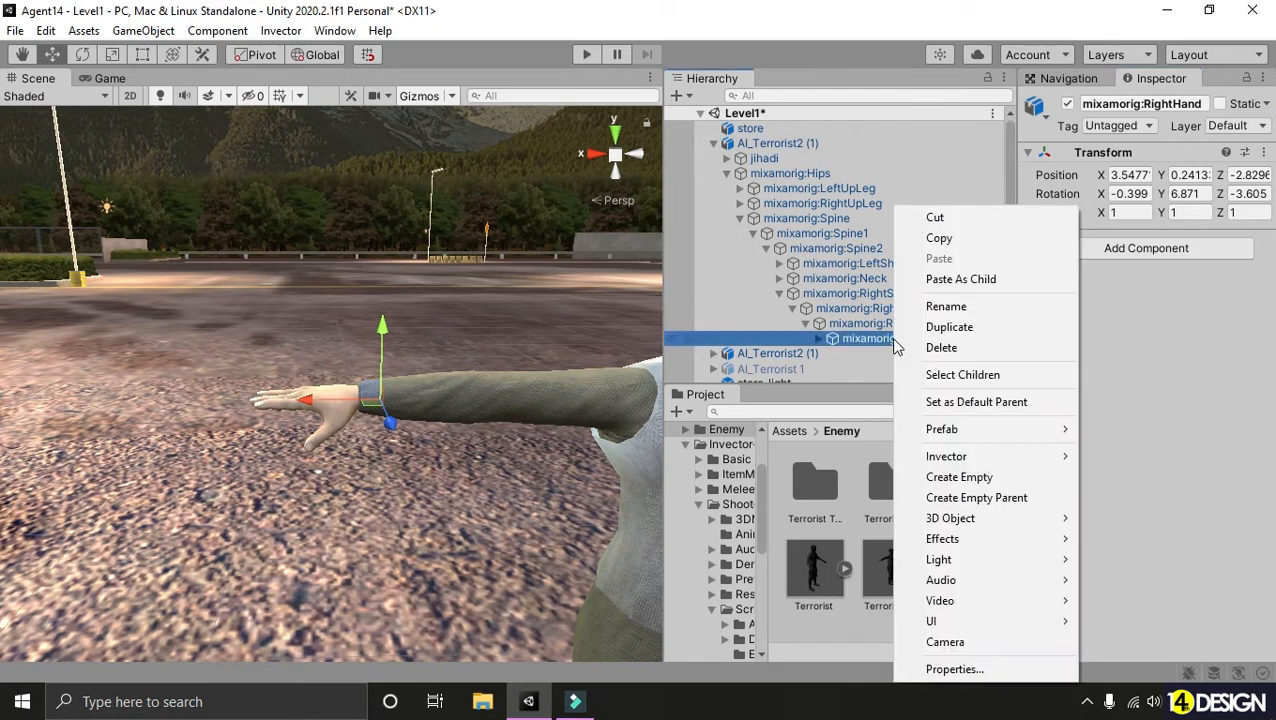
{"action": "left_click", "coordinate": [1010, 479]}
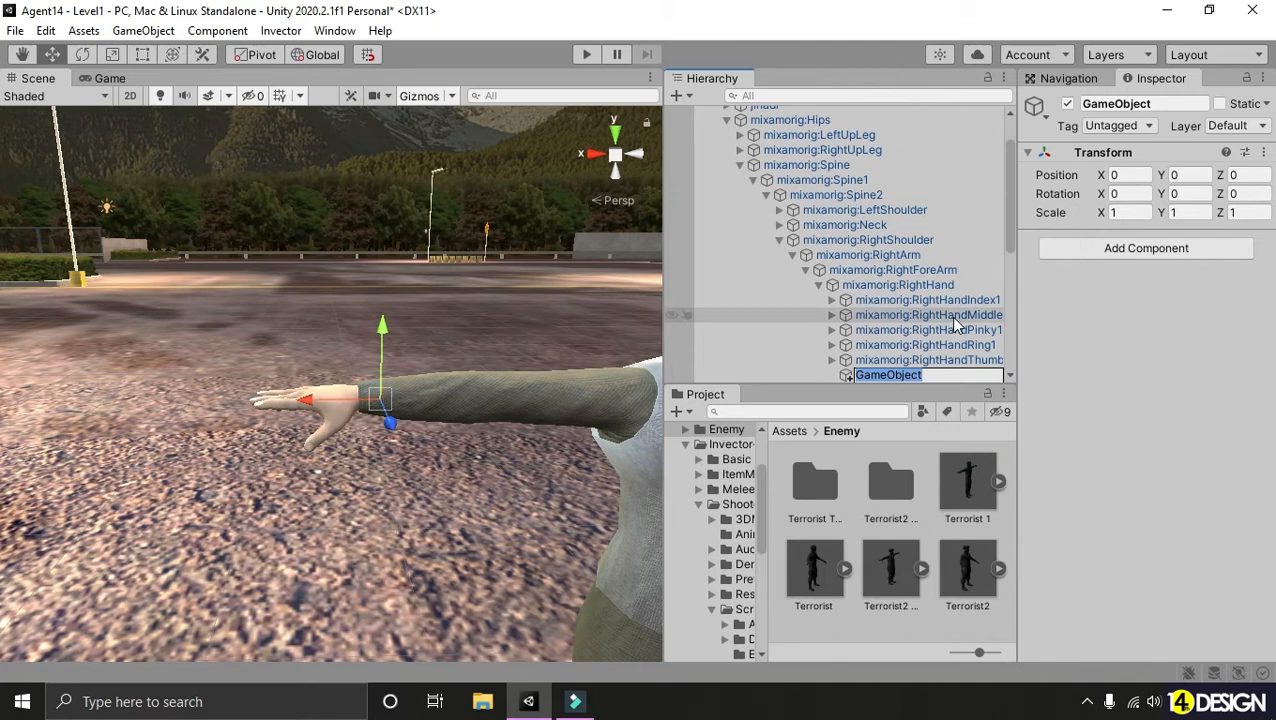
{"action": "type", "text": "Handler"}
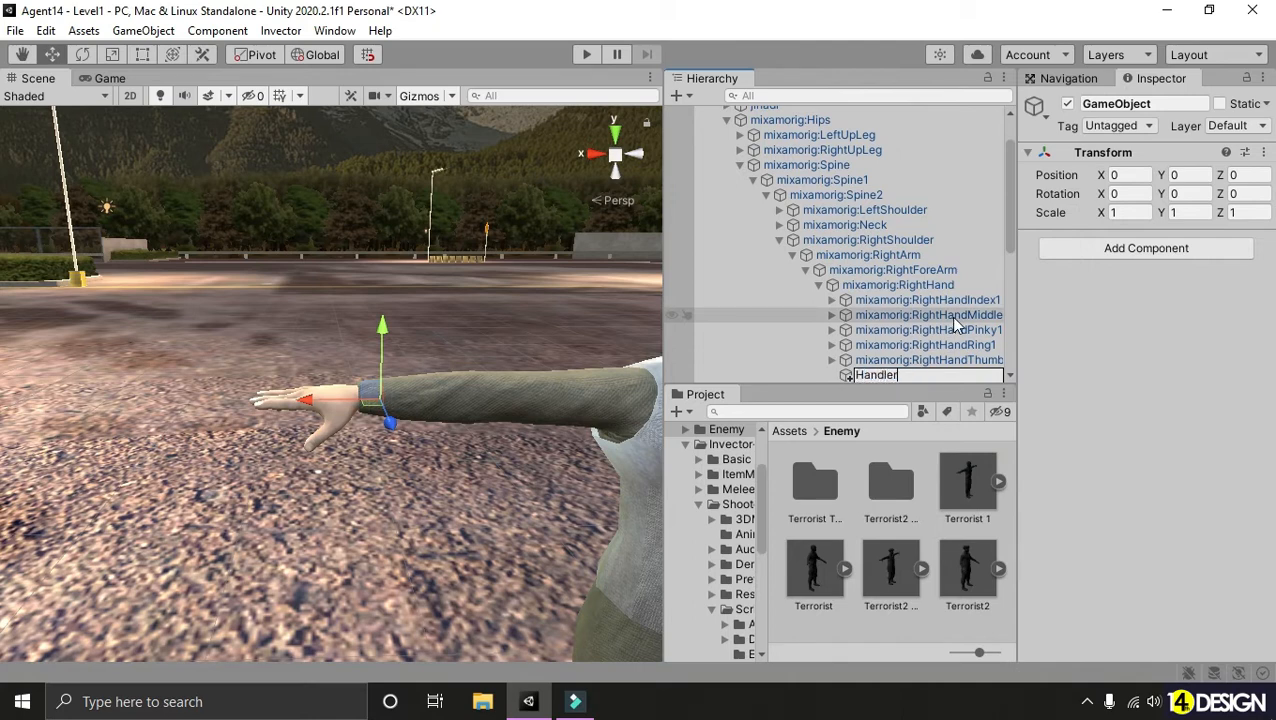
{"action": "key", "text": "Return"}
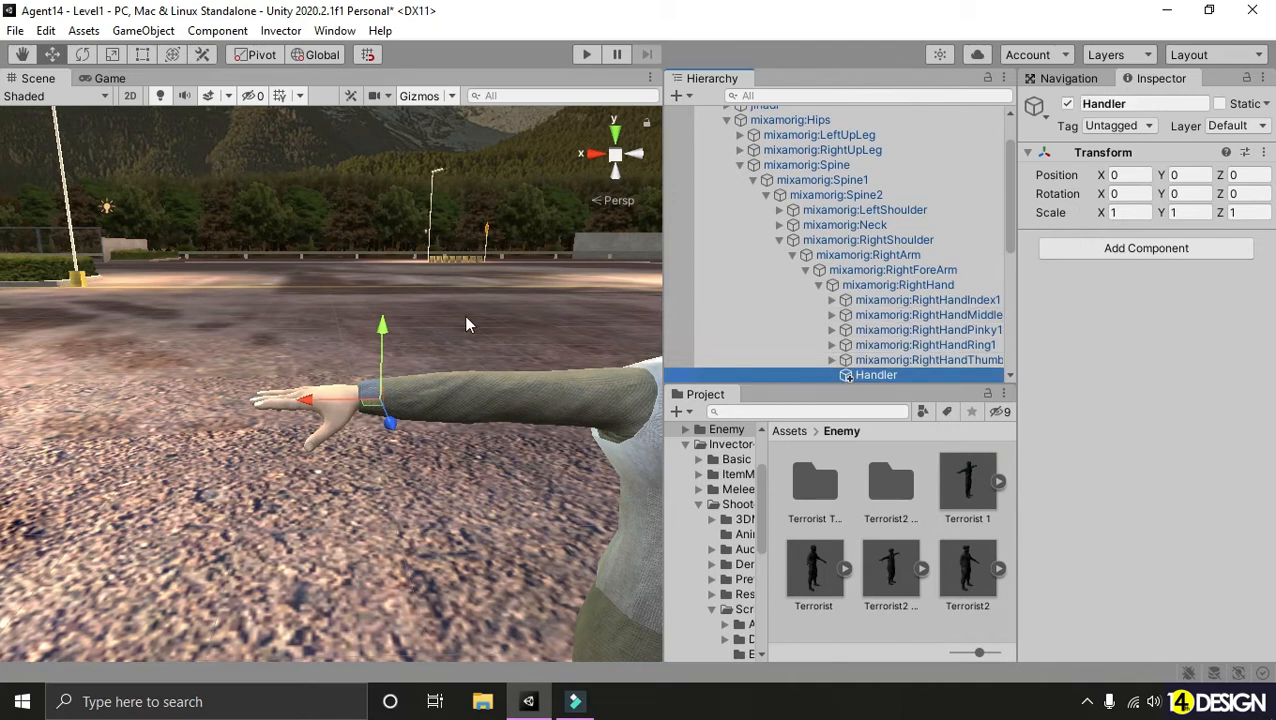
- Expand the neck bones and create an empty child object named Eyes under mixamorig:Head
{"action": "scroll", "coordinate": [463, 315], "scroll_direction": "down", "scroll_amount": 5}
{"action": "middle_click_drag", "start_coordinate": [463, 315], "coordinate": [443, 318]}
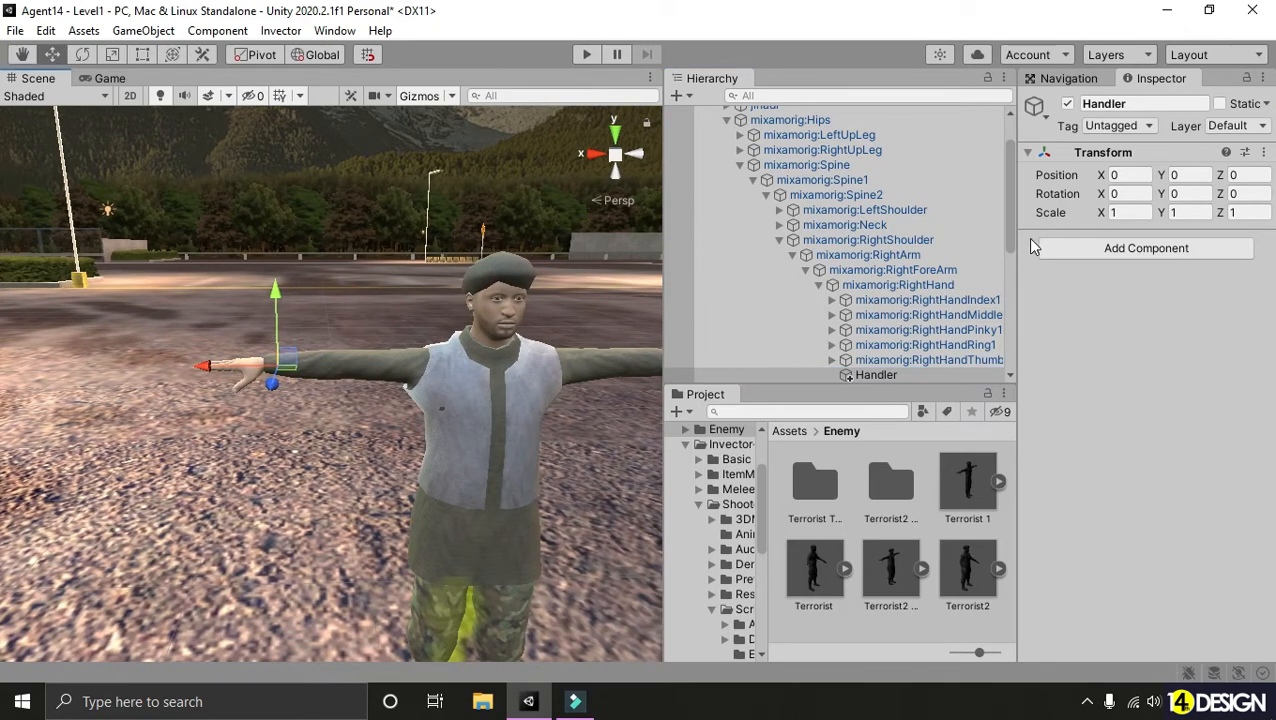
{"action": "left_click_drag", "start_coordinate": [1015, 236], "coordinate": [987, 237]}
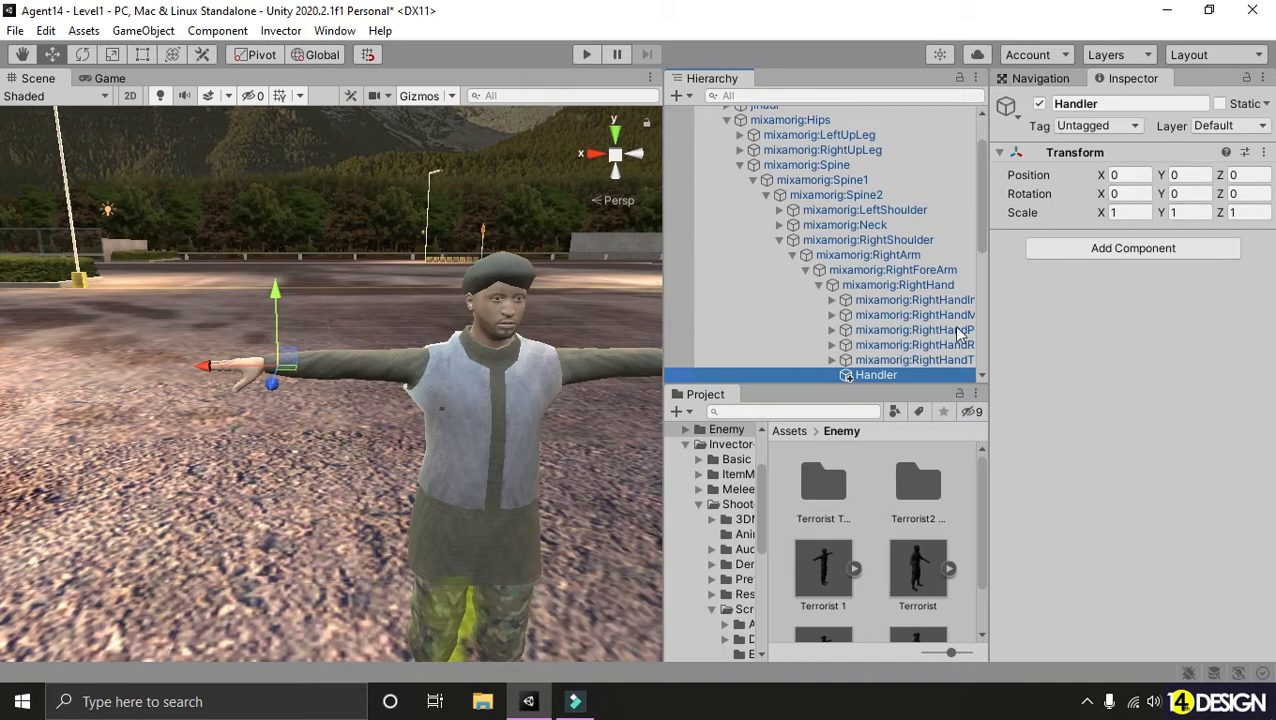
{"action": "mouse_move", "coordinate": [405, 356]}
{"action": "left_mouse_down", "text": "alt"}
{"action": "mouse_move", "coordinate": [380, 347]}
{"action": "mouse_move", "coordinate": [412, 345]}
{"action": "mouse_move", "coordinate": [428, 363]}
{"action": "left_mouse_up", "text": "alt"}
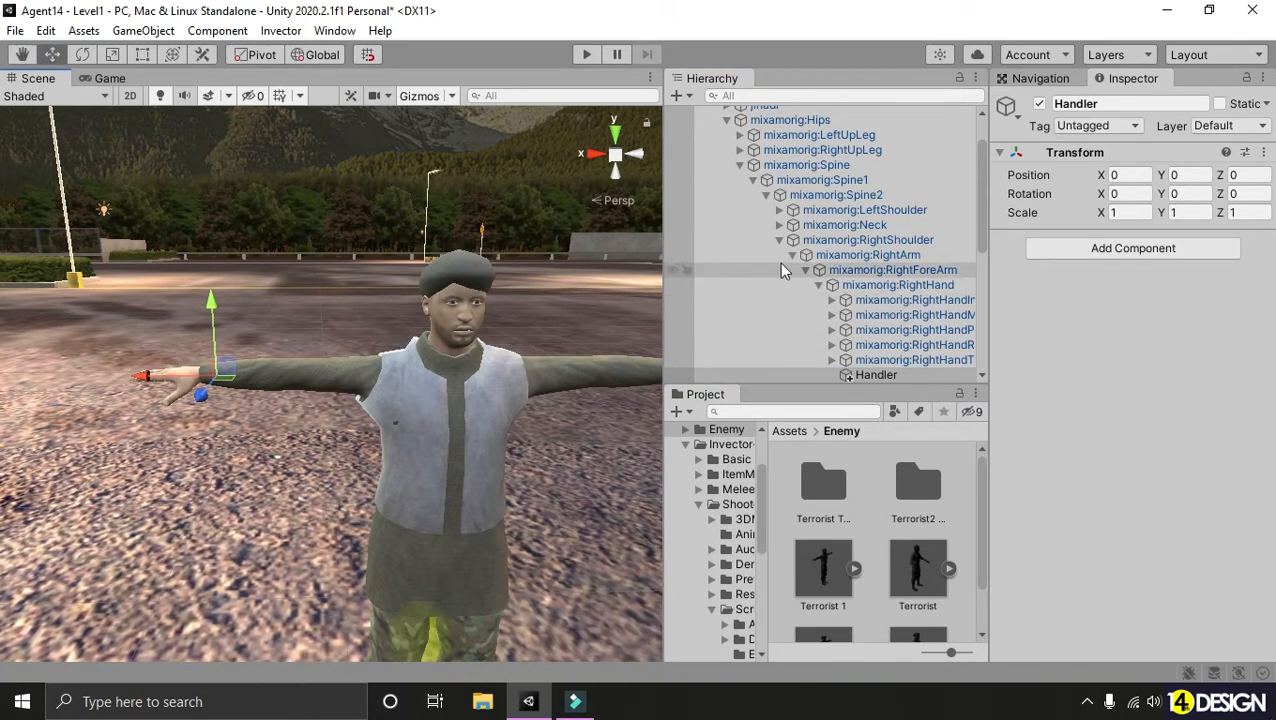
{"action": "left_click", "coordinate": [779, 225]}
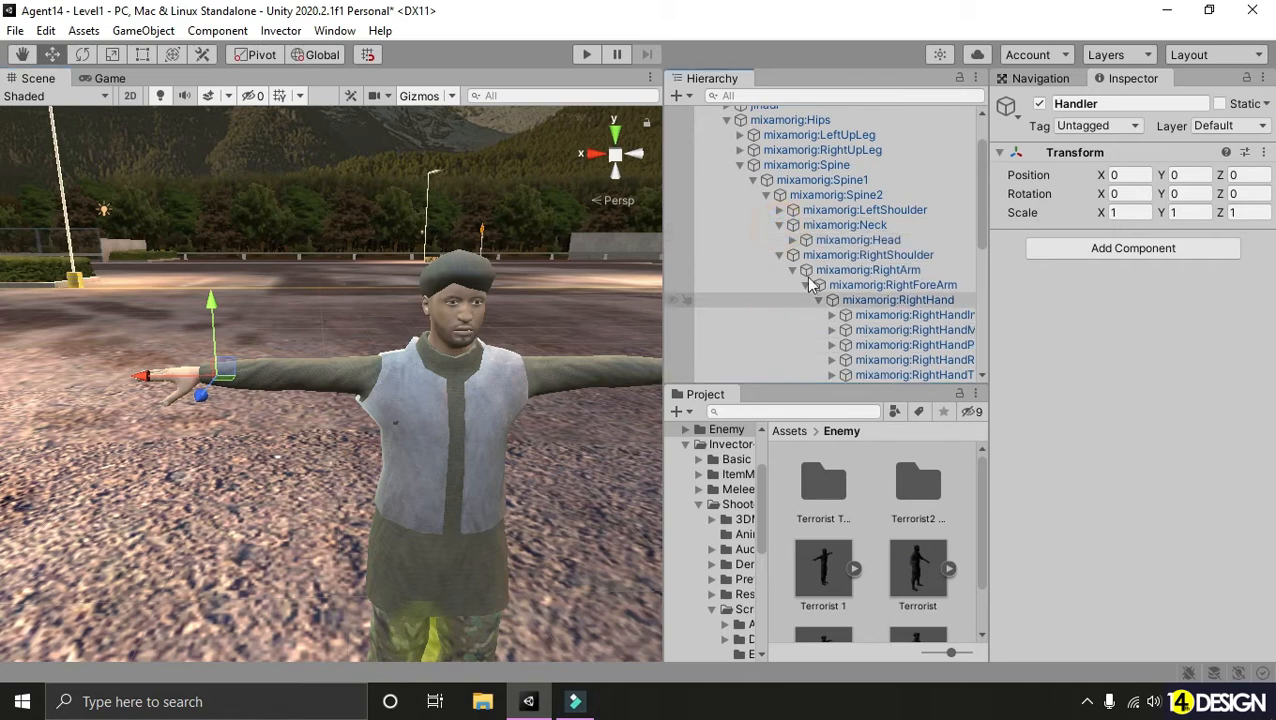
{"action": "left_click", "coordinate": [792, 240]}
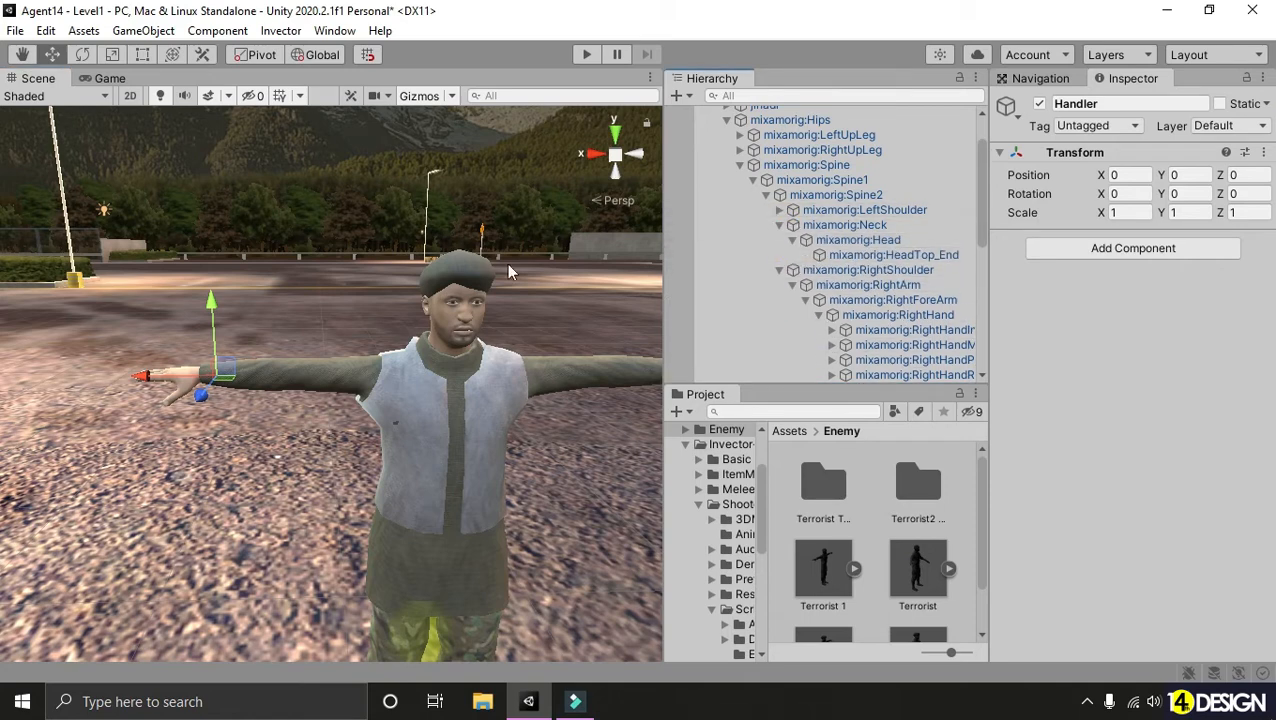
{"action": "left_click", "coordinate": [878, 241]}
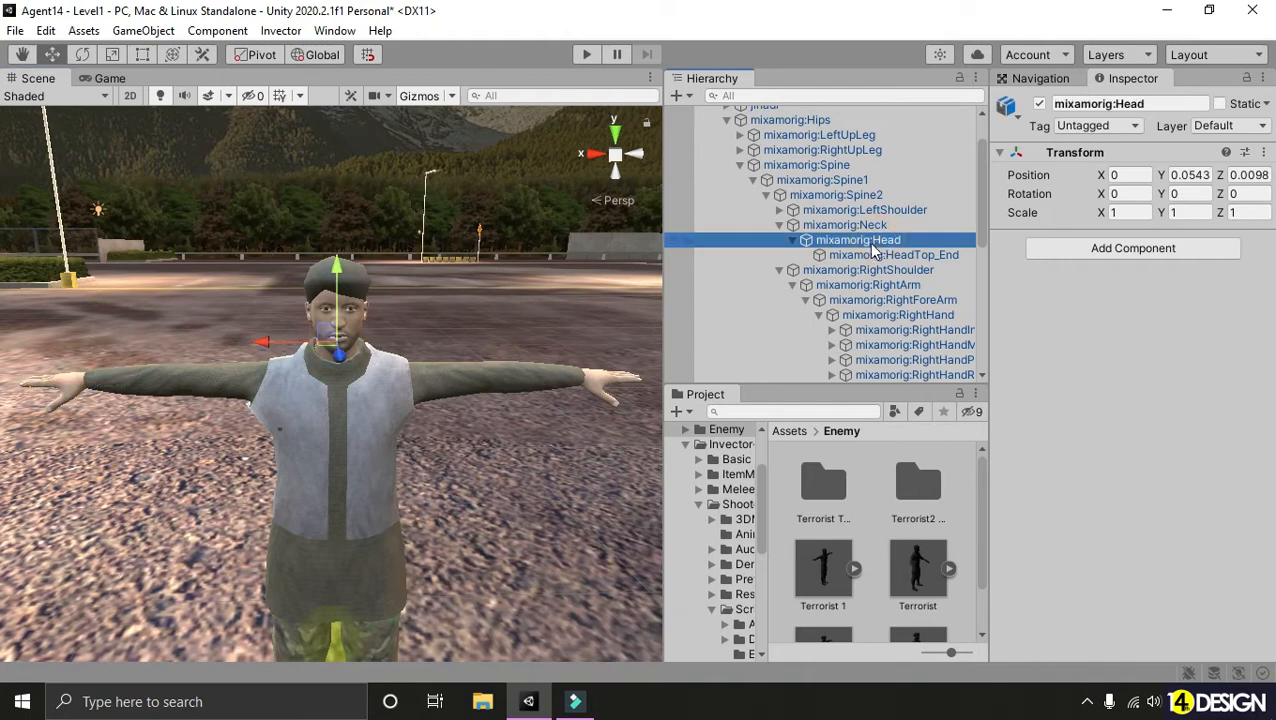
{"action": "right_click", "coordinate": [875, 245]}
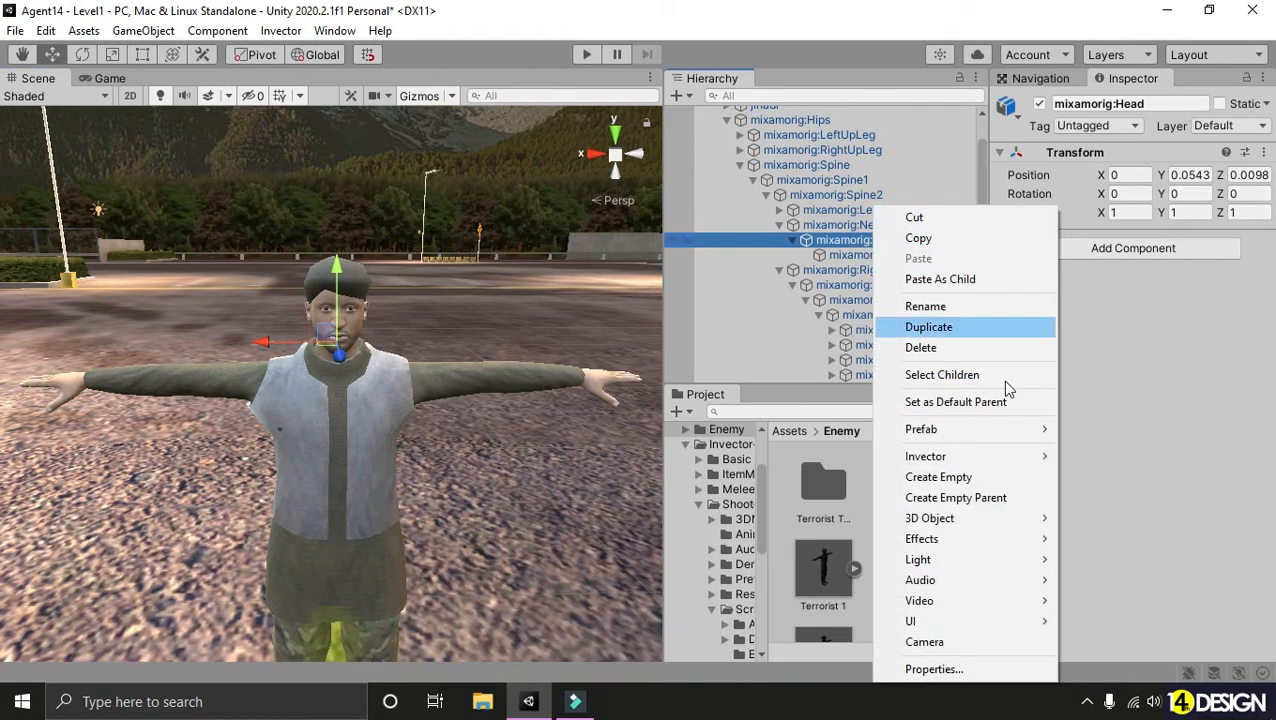
{"action": "left_click", "coordinate": [945, 477]}
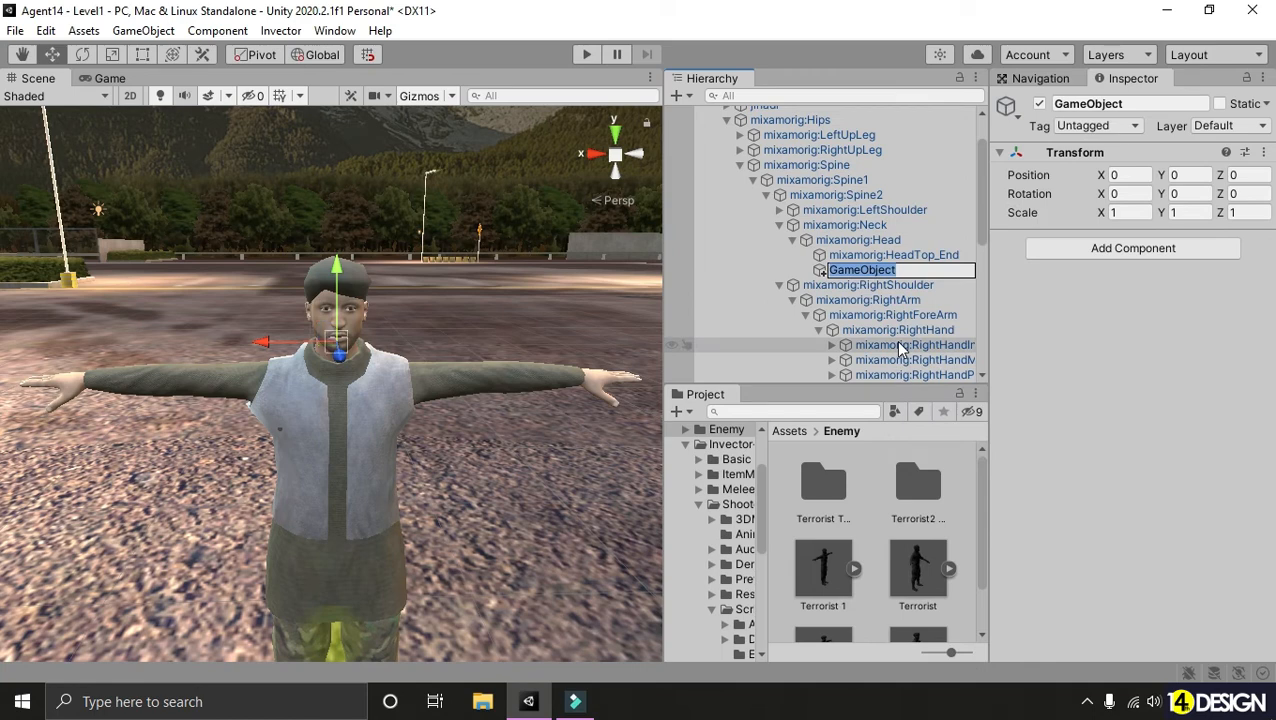
{"action": "type", "text": "Eyes"}
{"action": "key", "text": "Return"}
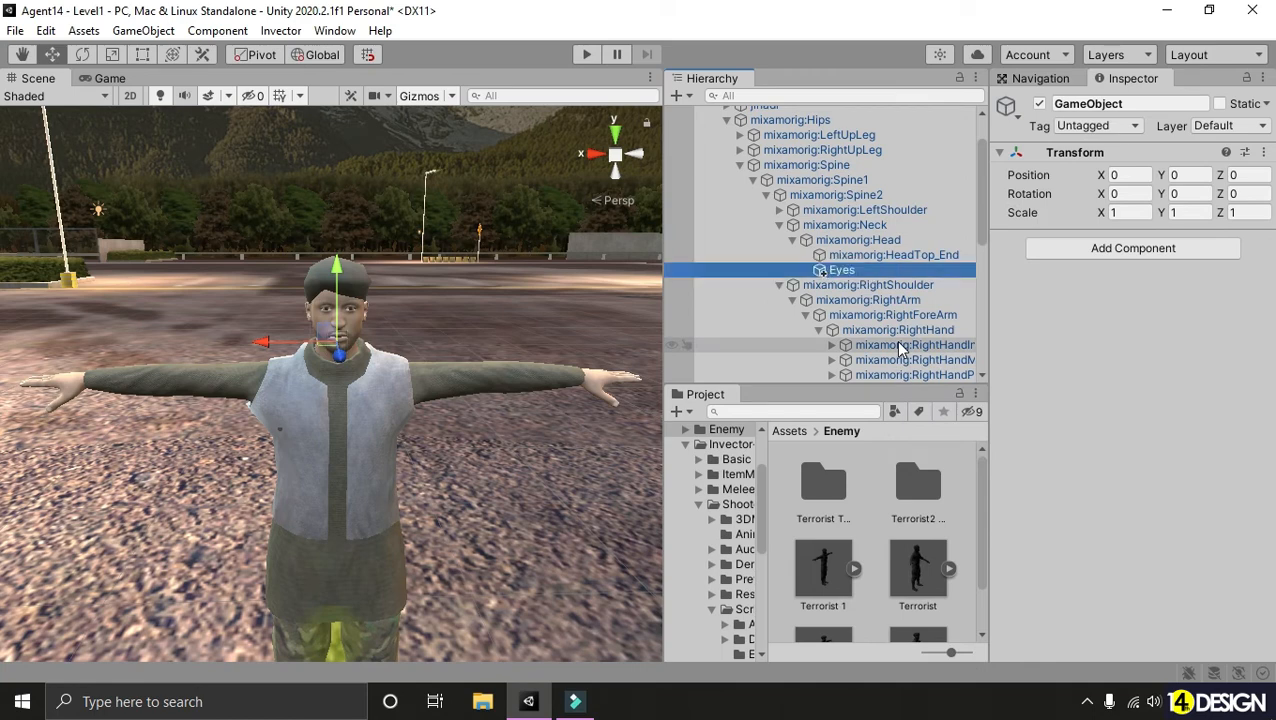
- Move the Eyes object up and forward to the front of the face, at about Y 0.0925 and Z 0.1458
{"action": "left_click_drag", "start_coordinate": [441, 370], "coordinate": [515, 362], "text": "alt"}
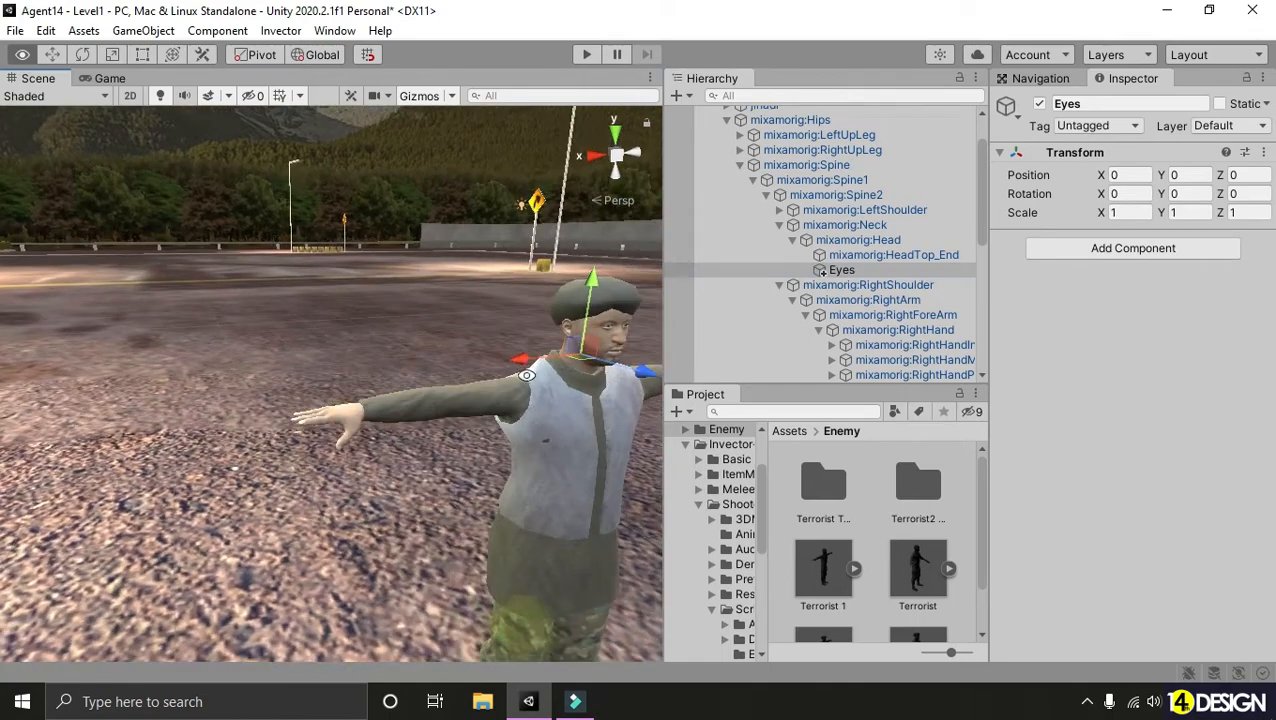
{"action": "scroll", "coordinate": [466, 341], "scroll_direction": "down", "scroll_amount": 10}
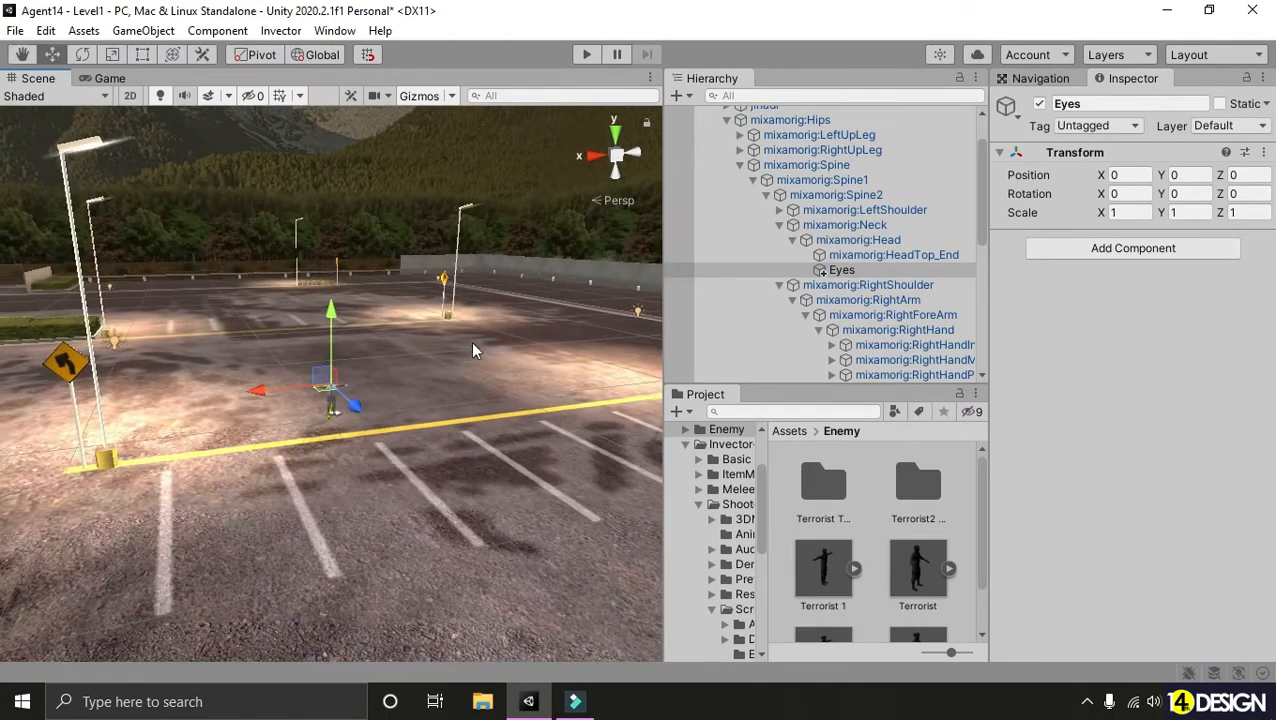
{"action": "scroll", "coordinate": [458, 374], "scroll_direction": "up", "scroll_amount": 8}
{"action": "mouse_move", "coordinate": [458, 374]}
{"action": "left_mouse_down", "text": "alt"}
{"action": "mouse_move", "coordinate": [690, 372]}
{"action": "mouse_move", "coordinate": [441, 381]}
{"action": "mouse_move", "coordinate": [456, 367]}
{"action": "mouse_move", "coordinate": [440, 388]}
{"action": "mouse_move", "coordinate": [465, 392]}
{"action": "left_mouse_up", "text": "alt"}
{"action": "left_click_drag", "start_coordinate": [397, 314], "coordinate": [401, 269]}
{"action": "left_click_drag", "start_coordinate": [474, 304], "coordinate": [620, 340], "text": "alt"}
{"action": "middle_click_drag", "start_coordinate": [480, 370], "coordinate": [450, 375]}
{"action": "scroll", "coordinate": [450, 375], "scroll_direction": "up", "scroll_amount": 5}
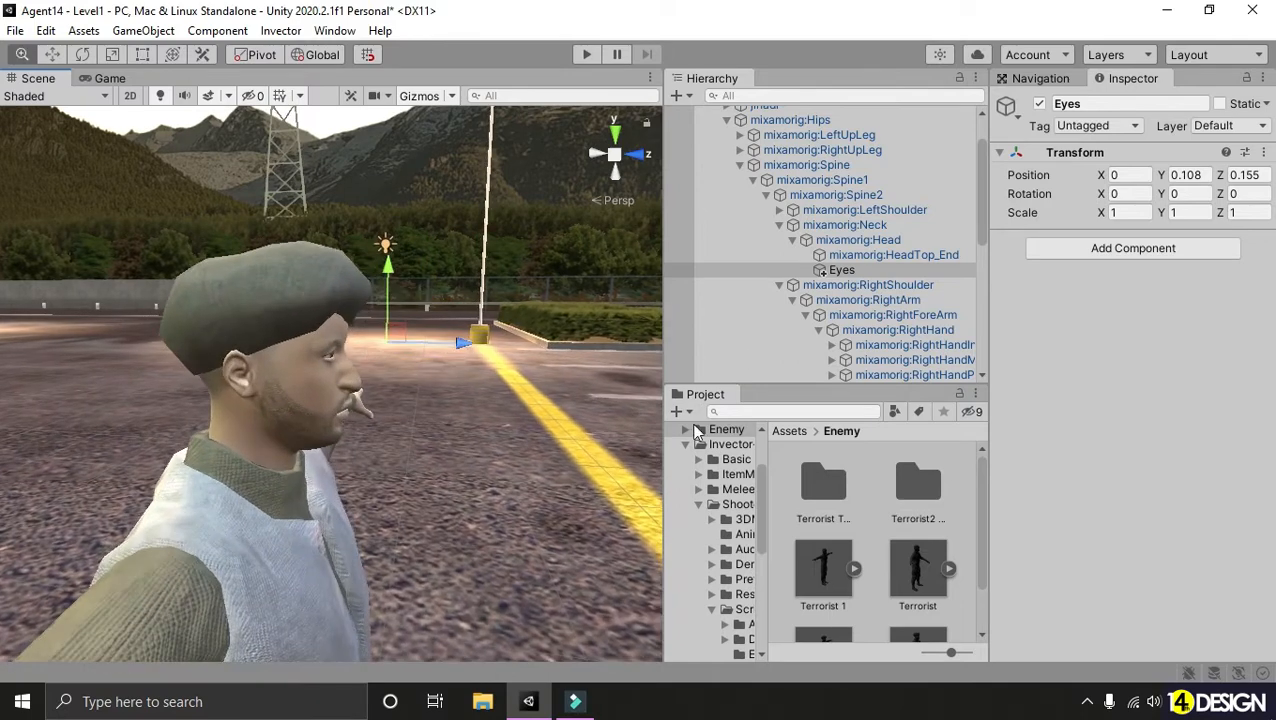
{"action": "left_click_drag", "start_coordinate": [401, 275], "coordinate": [474, 360]}
{"action": "scroll", "coordinate": [471, 352], "scroll_direction": "down", "scroll_amount": 5}
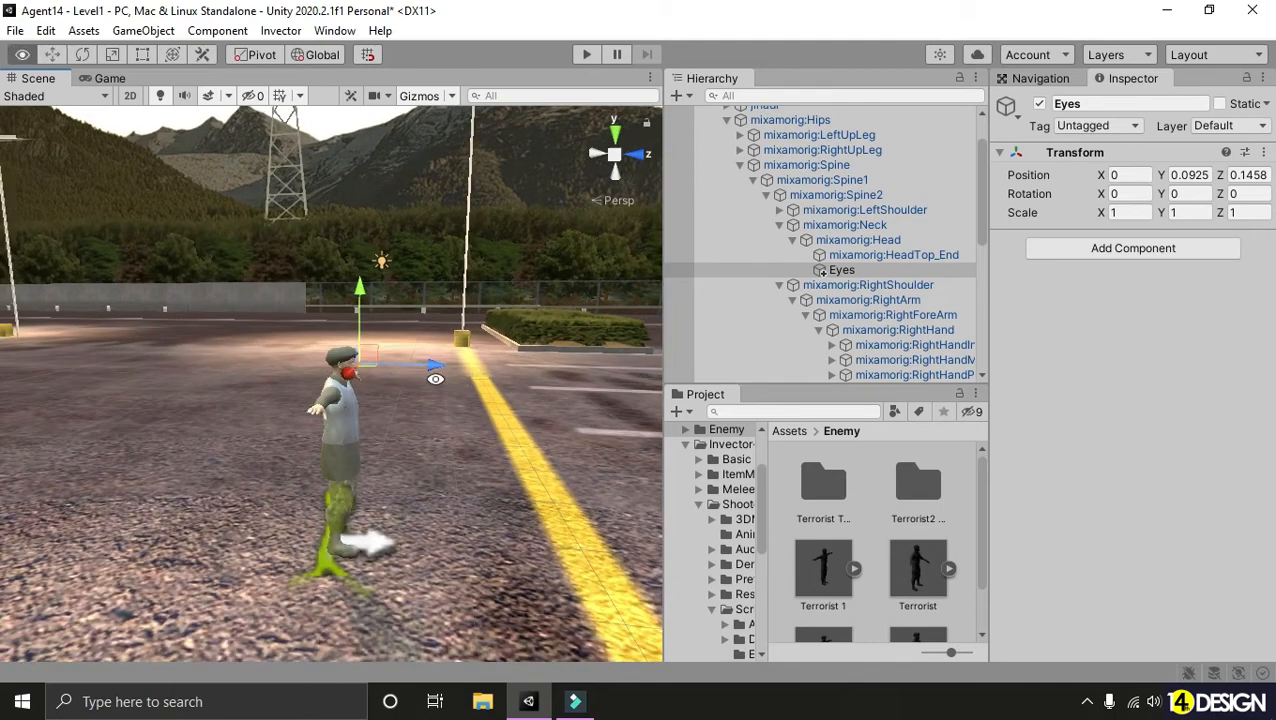
- Select the Handler object and examine its placement at the character's right hand
{"action": "scroll", "coordinate": [768, 298], "scroll_direction": "down", "scroll_amount": 5}
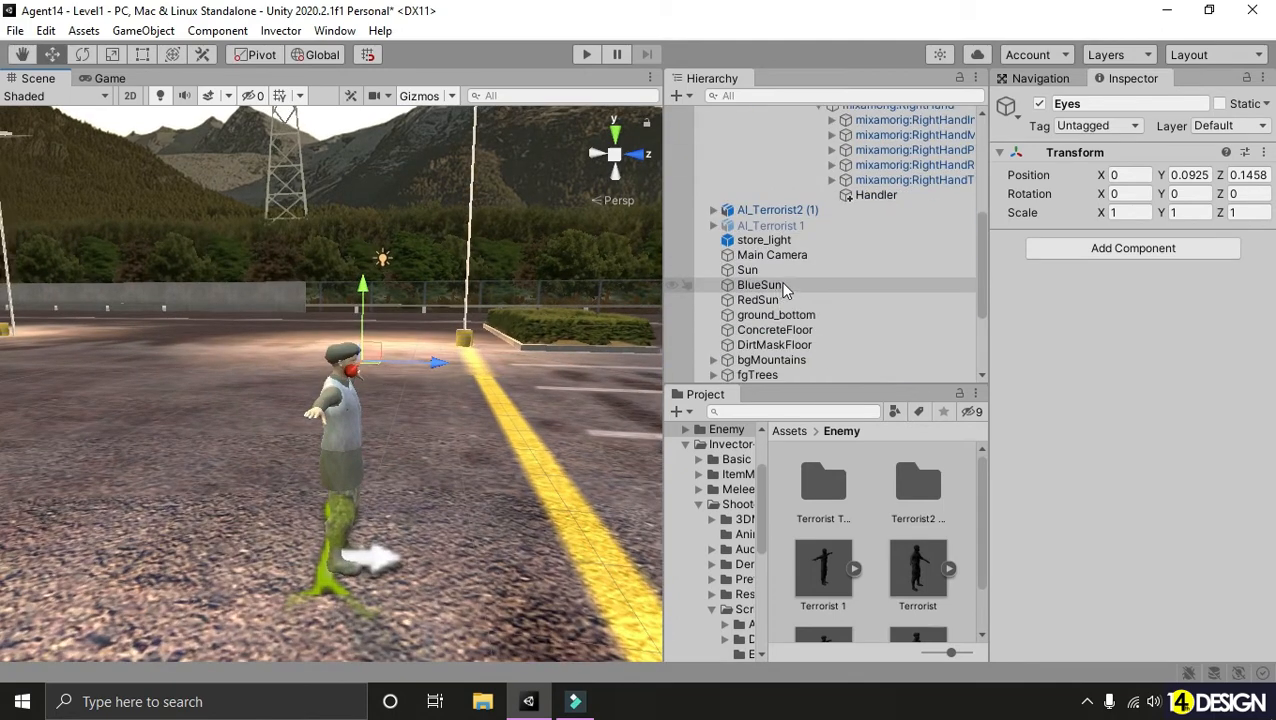
{"action": "left_click", "coordinate": [876, 195]}
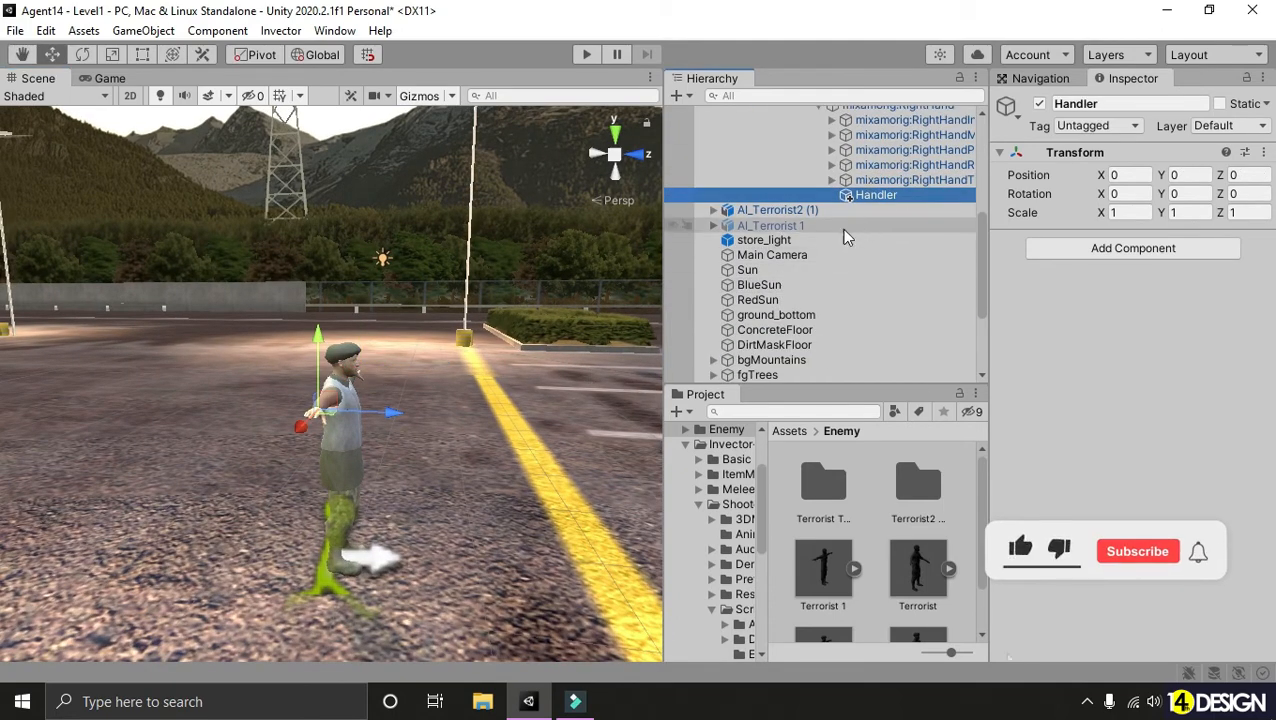
{"action": "right_click_drag", "start_coordinate": [600, 333], "coordinate": [385, 393]}
{"action": "key", "text": "w"}
{"action": "left_click_drag", "start_coordinate": [385, 393], "coordinate": [333, 390]}
{"action": "scroll", "coordinate": [313, 396], "scroll_direction": "up", "scroll_amount": 2}
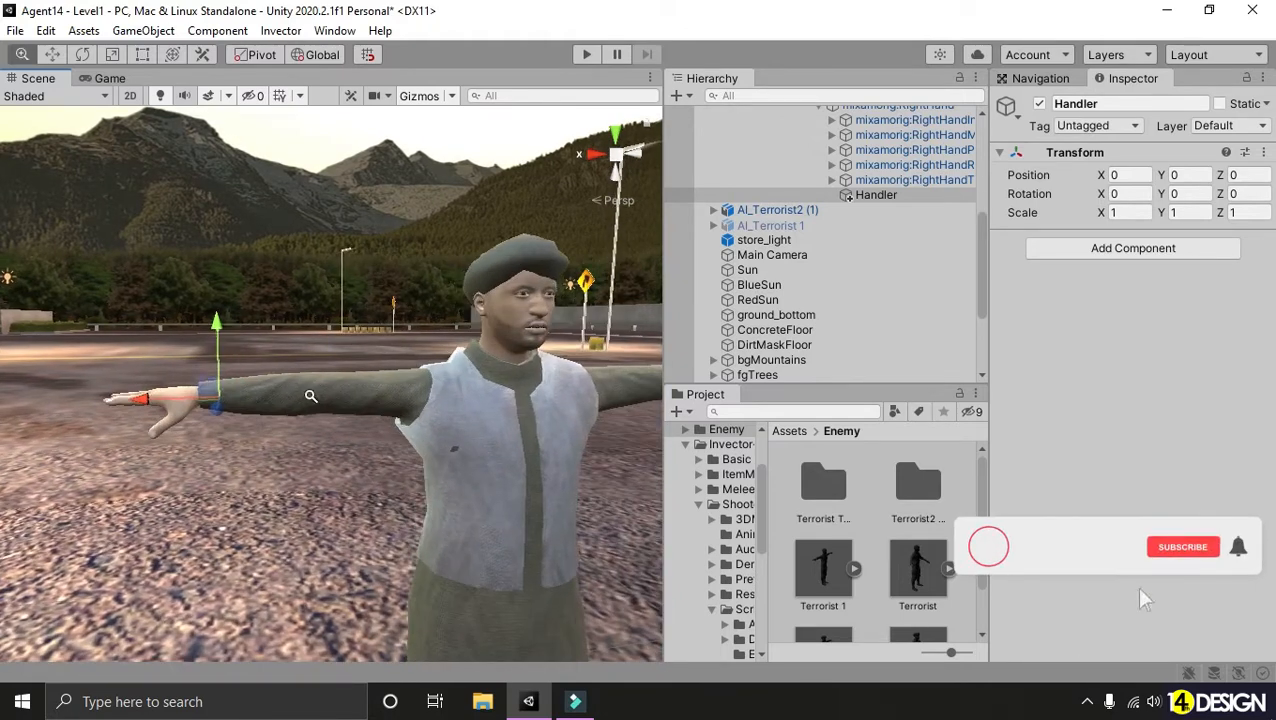
{"action": "key", "text": "w"}
{"action": "scroll", "coordinate": [704, 160], "scroll_direction": "up", "scroll_amount": 6}
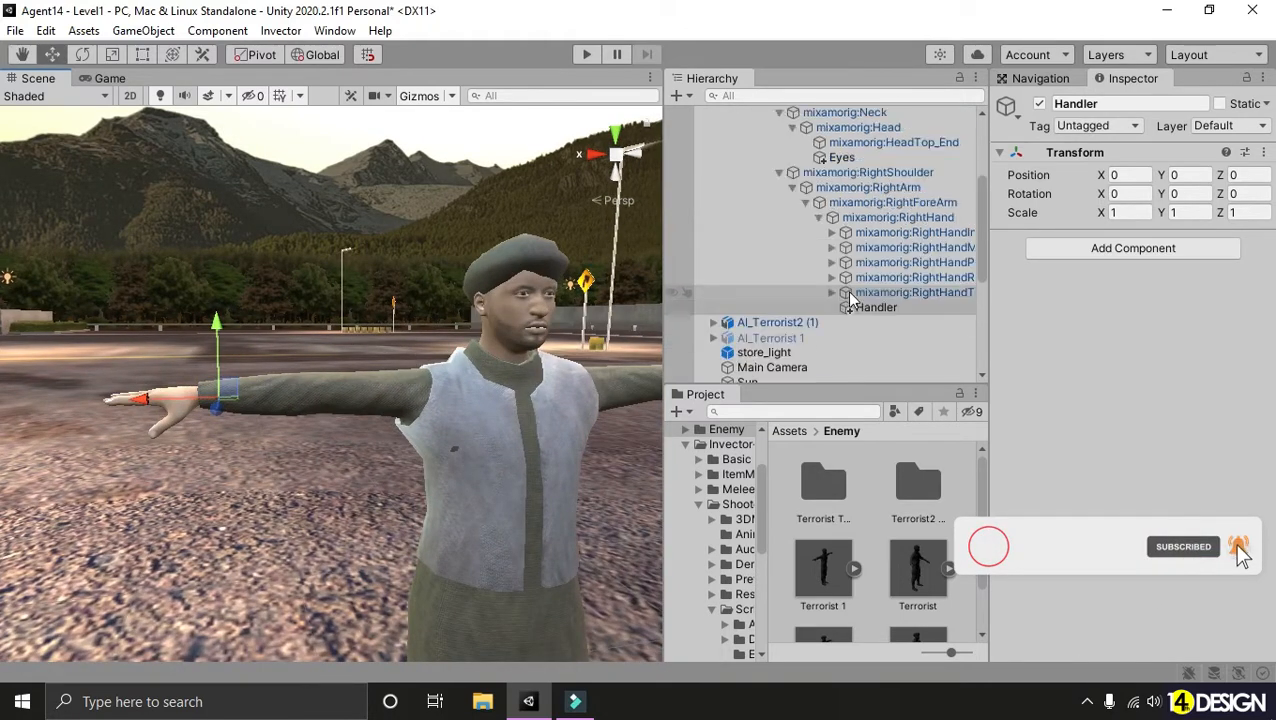
- Open the AI Shooter Controller properties of the first AI_Terrorist2 (1), review its health settings and widen the inspector
{"action": "left_click", "coordinate": [713, 143]}
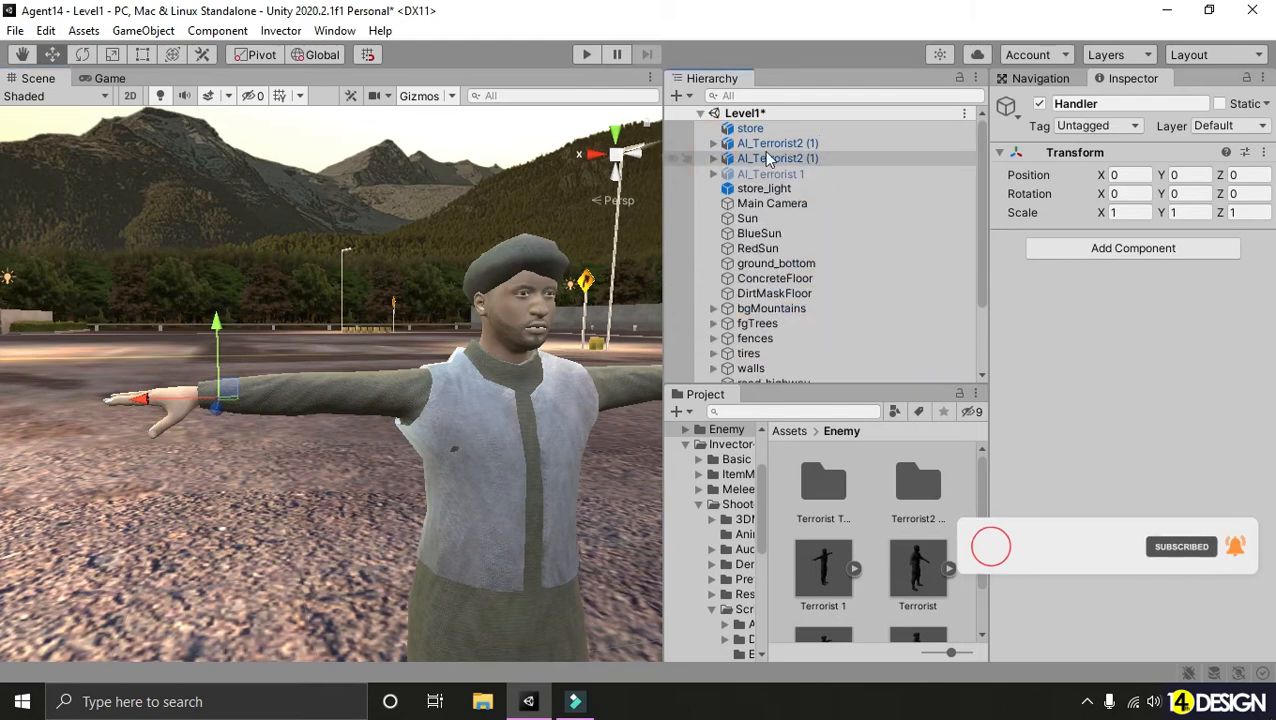
{"action": "left_click", "coordinate": [777, 143]}
{"action": "scroll", "coordinate": [1145, 374], "scroll_direction": "down", "scroll_amount": 5}
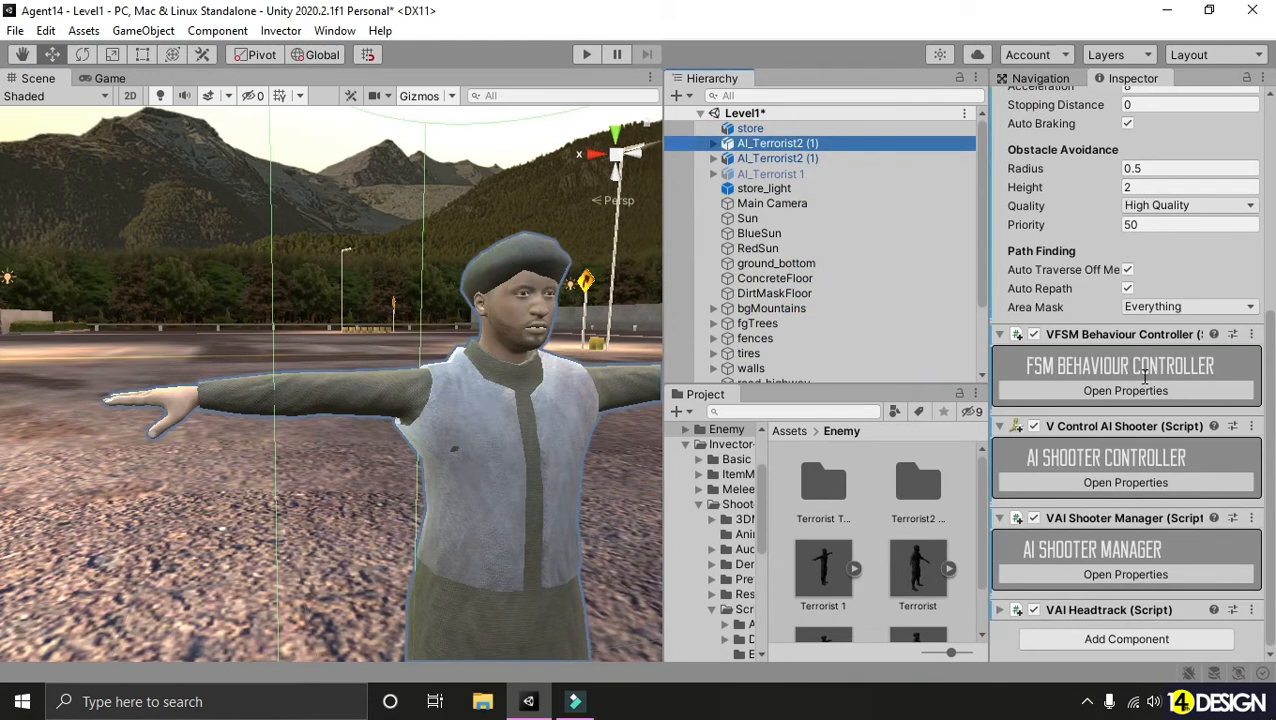
{"action": "left_click", "coordinate": [1095, 481]}
{"action": "scroll", "coordinate": [1098, 486], "scroll_direction": "down", "scroll_amount": 5}
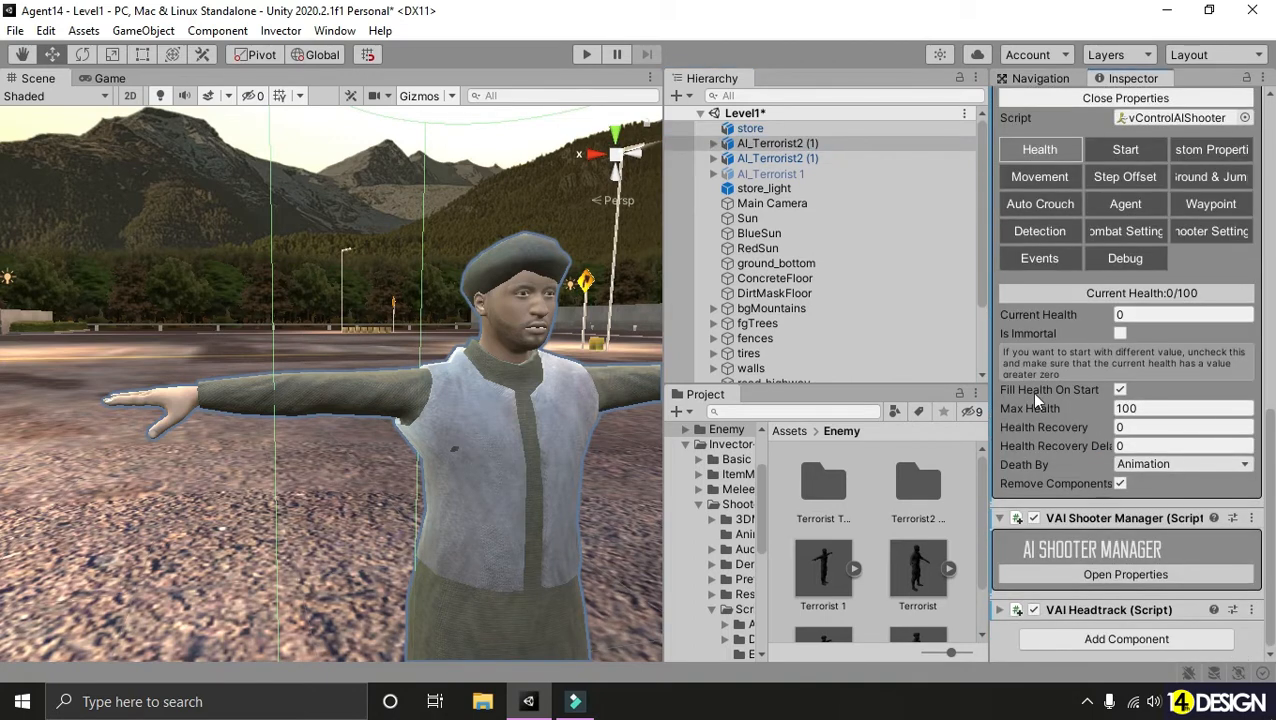
{"action": "scroll", "coordinate": [1110, 350], "scroll_direction": "up", "scroll_amount": 1}
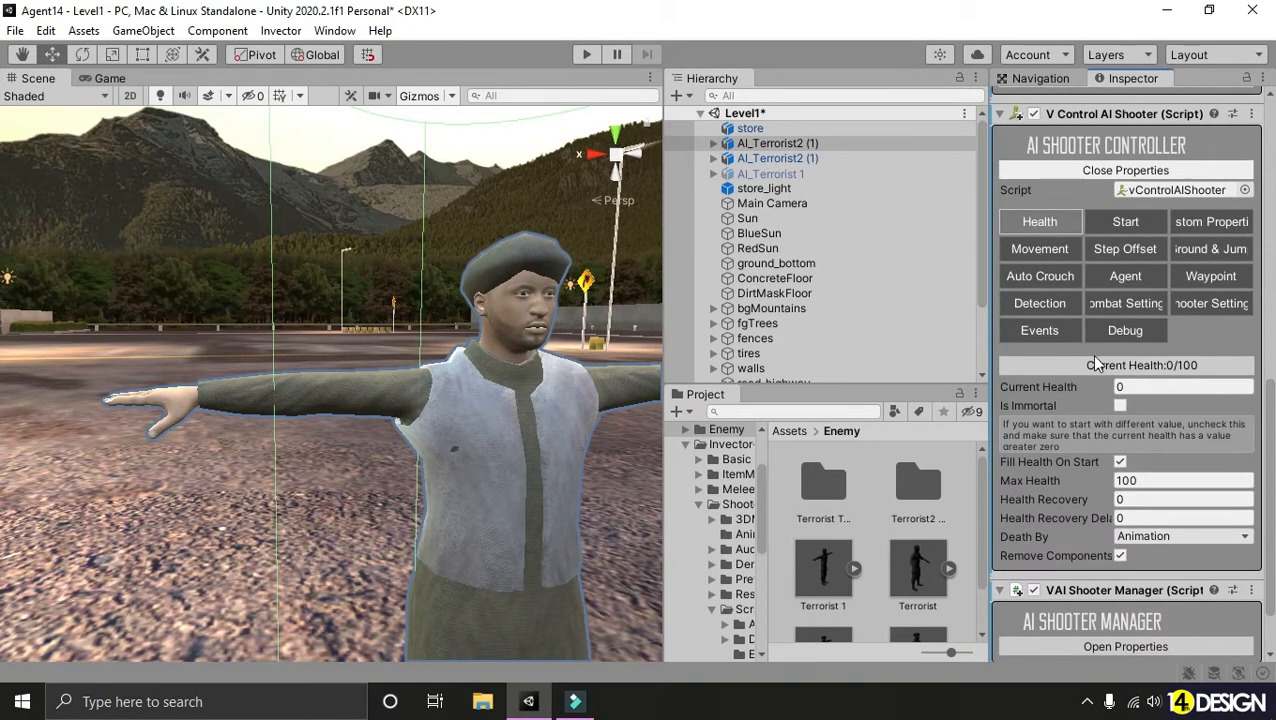
{"action": "left_click_drag", "start_coordinate": [992, 290], "coordinate": [900, 289]}
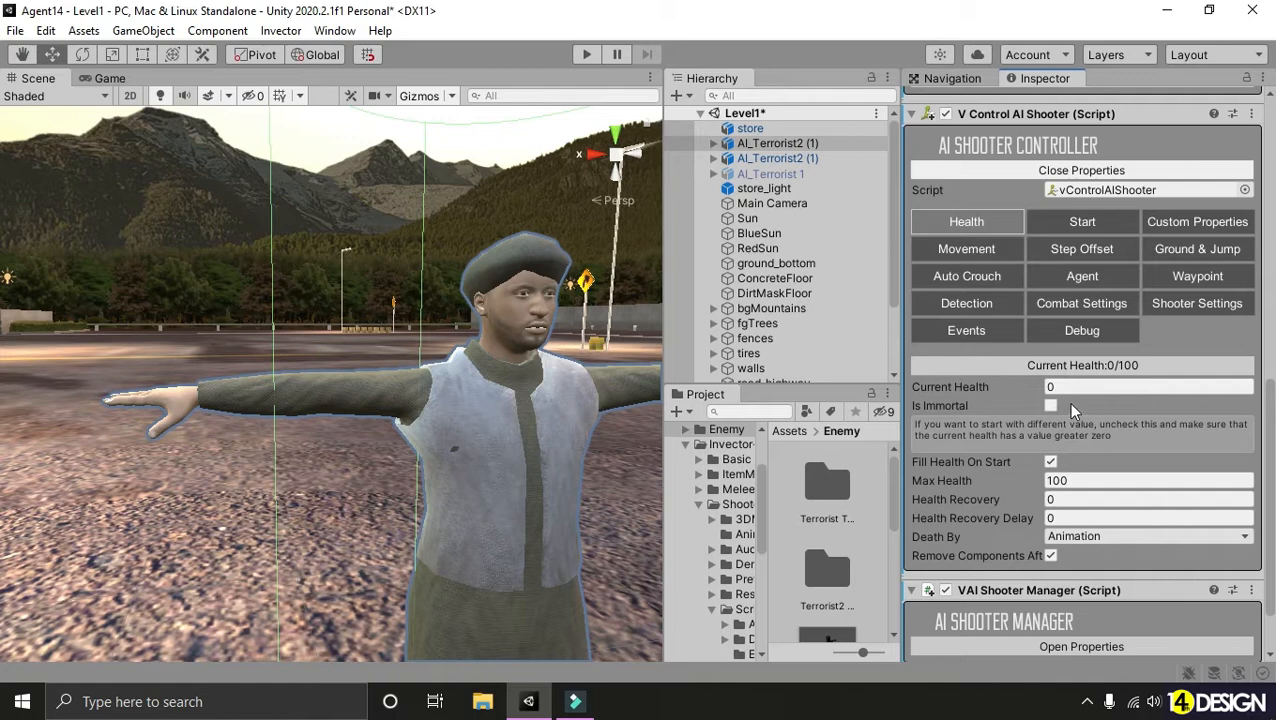
- Open the AI Shooter Manager properties and disable Use Left IK in the IK Adjust settings
{"action": "scroll", "coordinate": [1068, 402], "scroll_direction": "down", "scroll_amount": 1}
{"action": "left_click", "coordinate": [1026, 565]}
{"action": "scroll", "coordinate": [1031, 563], "scroll_direction": "down", "scroll_amount": 3}
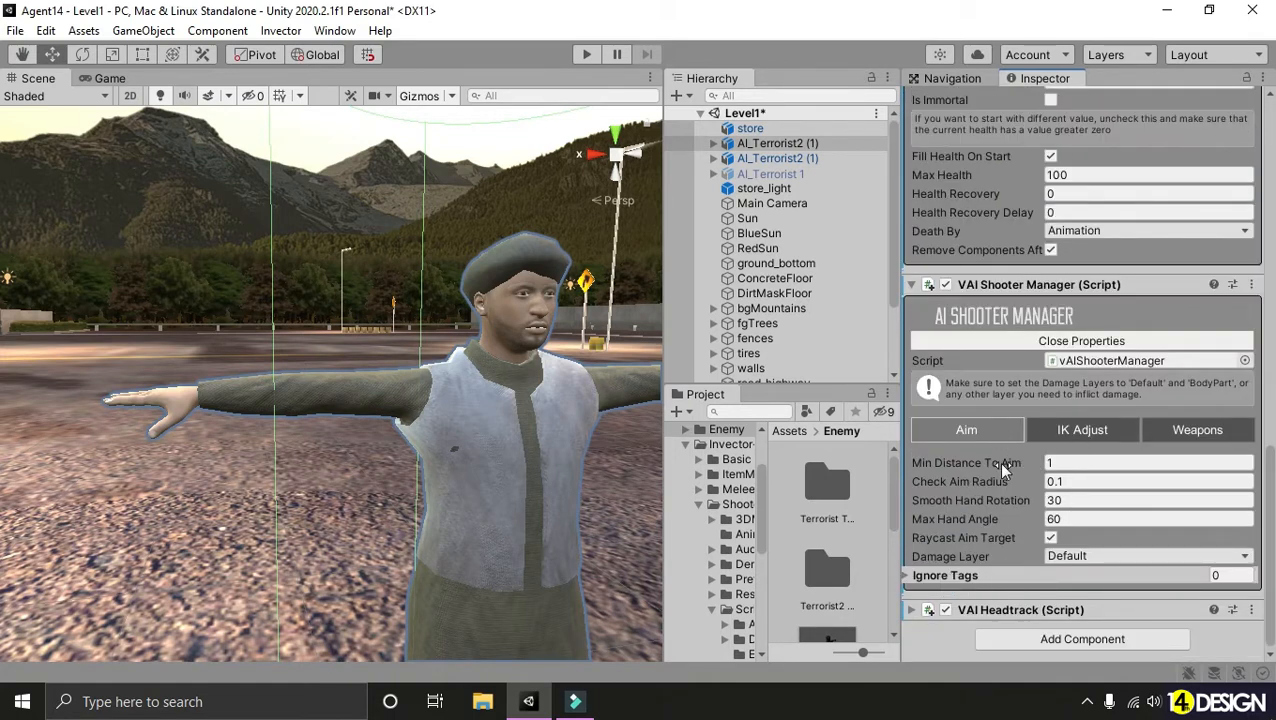
{"action": "left_click", "coordinate": [1084, 436]}
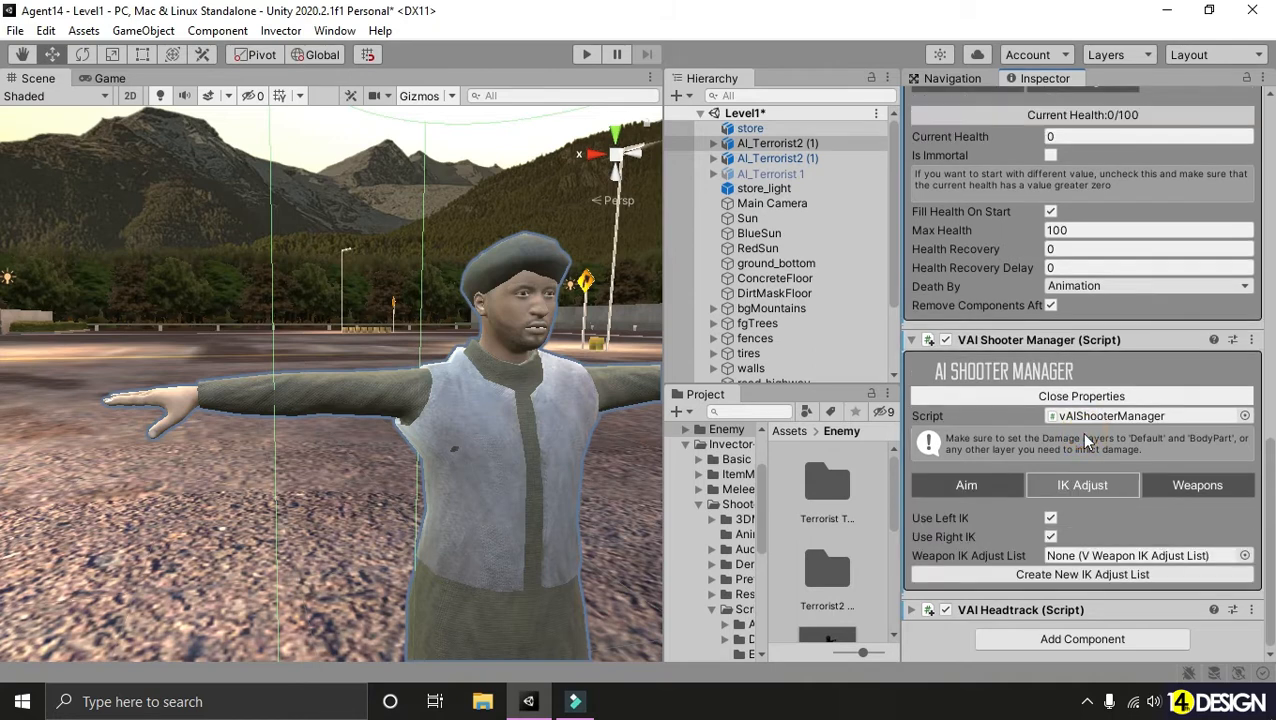
{"action": "left_click", "coordinate": [1051, 519]}
{"action": "left_click_drag", "start_coordinate": [432, 359], "coordinate": [427, 378], "text": "alt"}
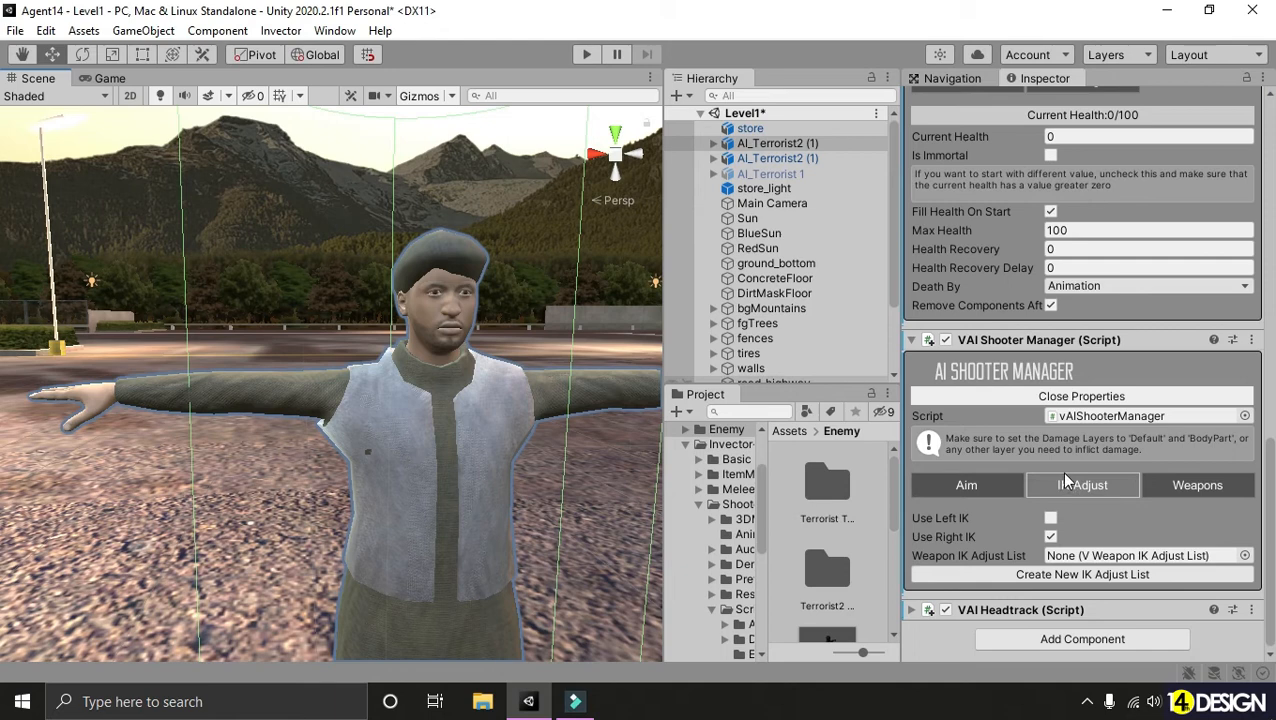
- Display the AI Shooter Manager's weapon slots and widen the hierarchy and project area
{"action": "left_click", "coordinate": [1203, 487]}
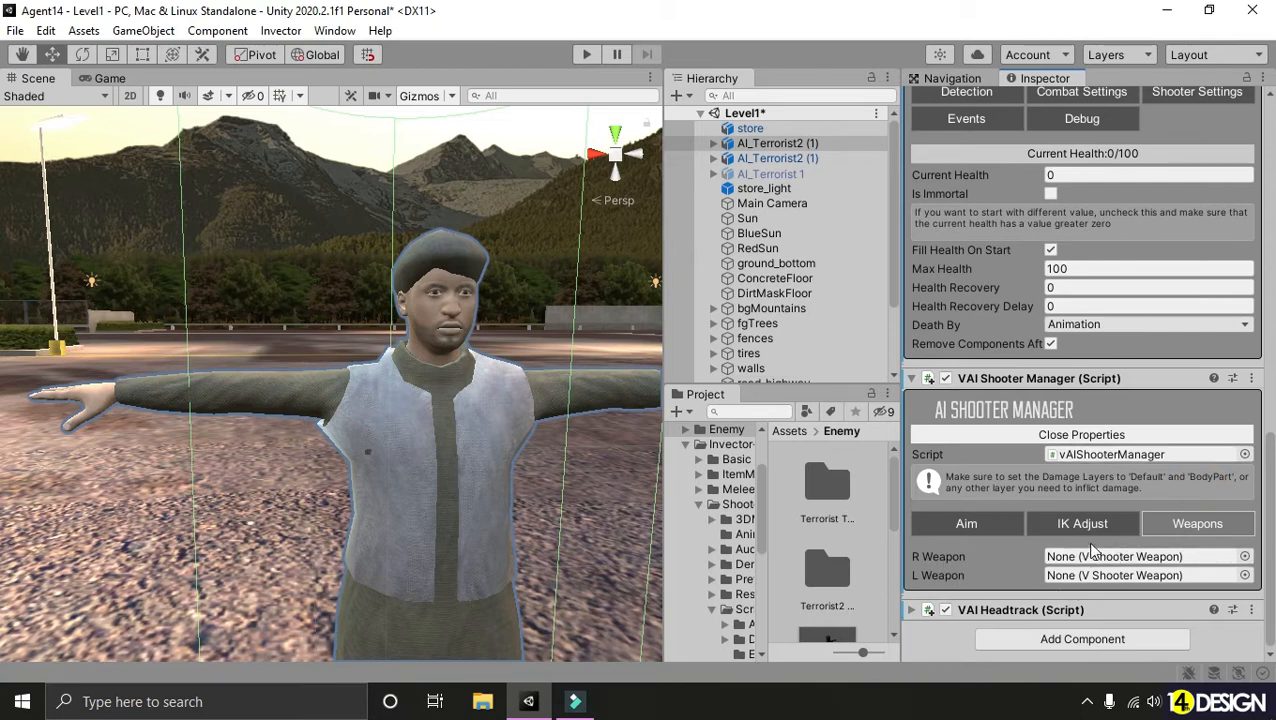
{"action": "left_click_drag", "start_coordinate": [665, 335], "coordinate": [630, 336]}
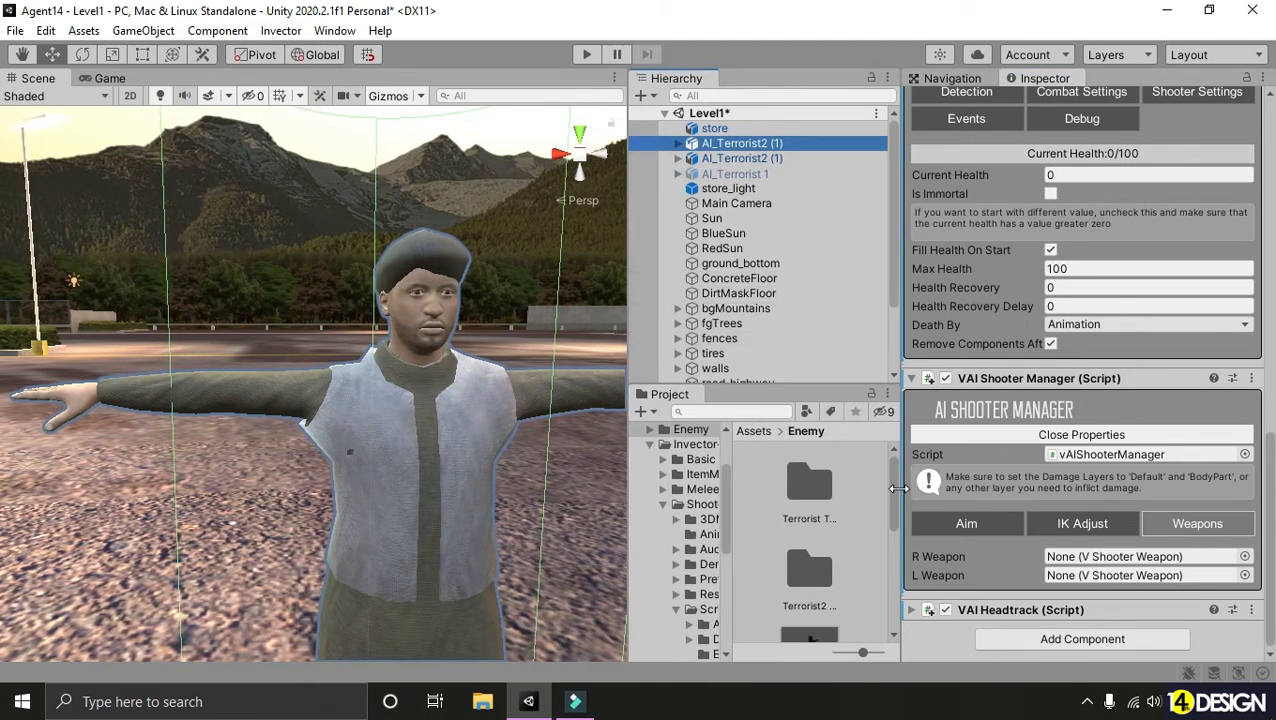
{"action": "left_click_drag", "start_coordinate": [898, 488], "coordinate": [974, 488]}
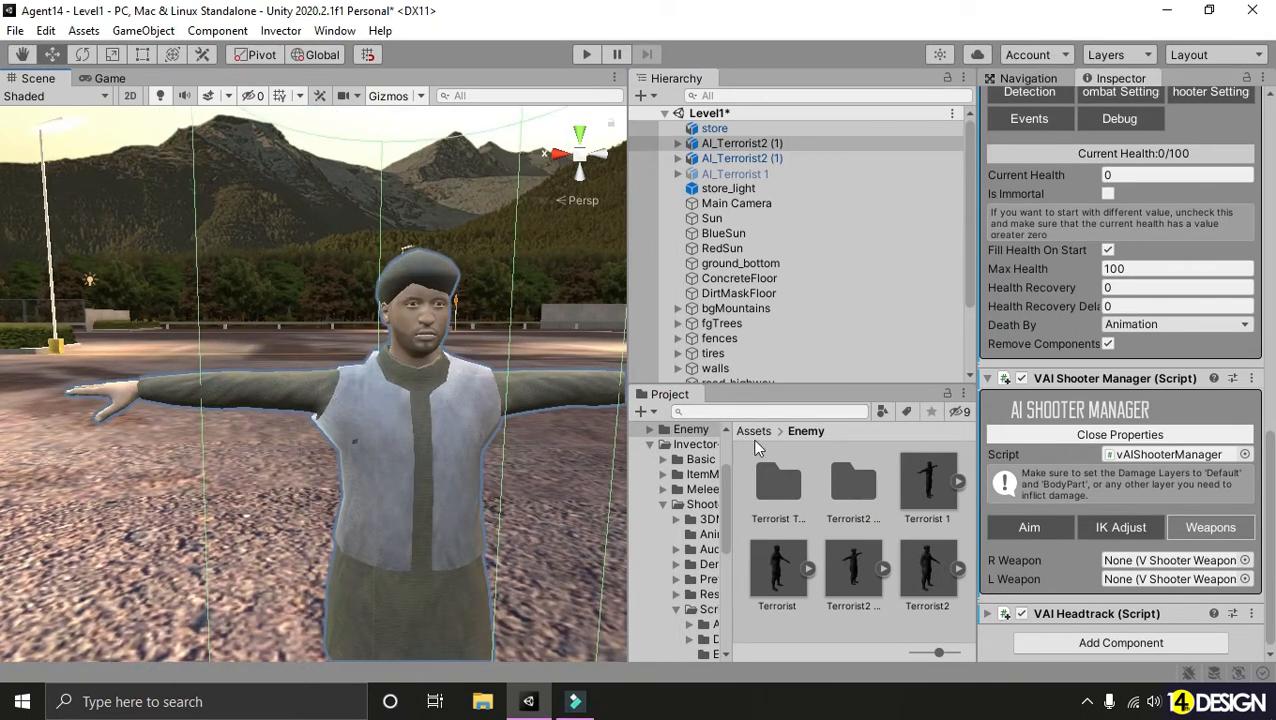
- Open the Prefabs folder inside Invector-AIController and look through its AI prefabs for a weapon
{"action": "left_click", "coordinate": [754, 431]}
{"action": "scroll", "coordinate": [823, 514], "scroll_direction": "down", "scroll_amount": 1}
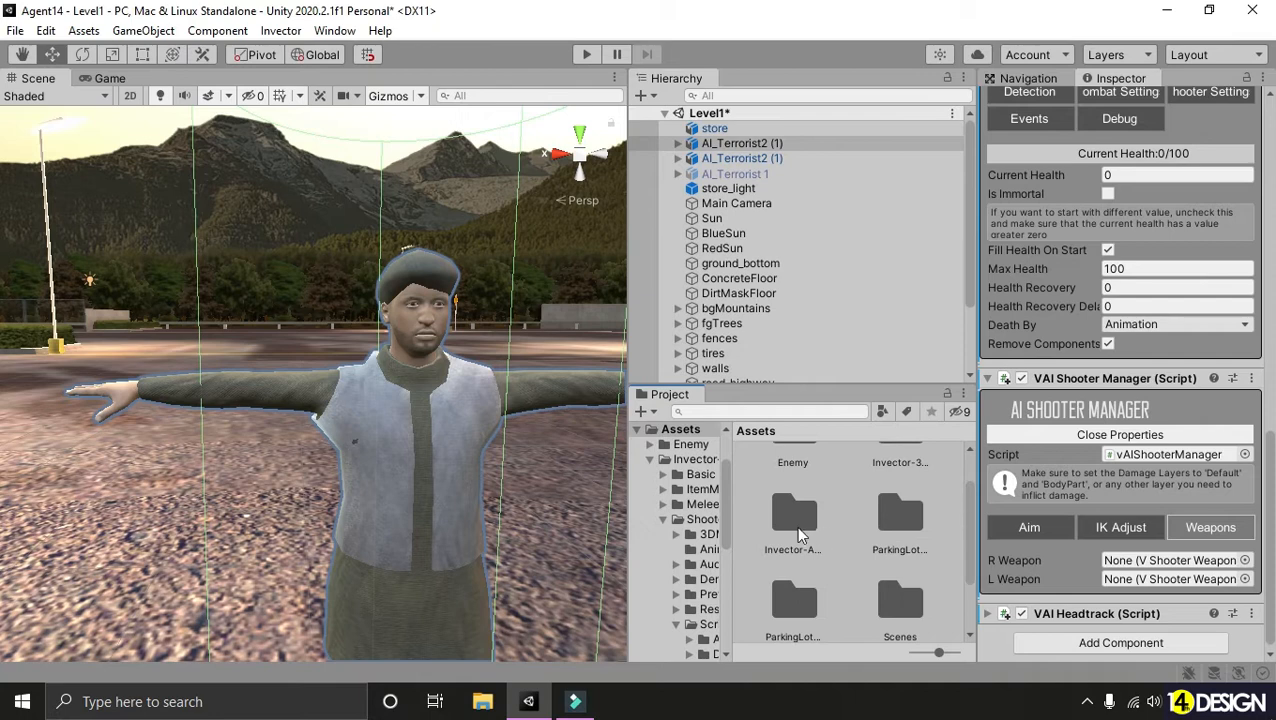
{"action": "double_click", "coordinate": [796, 525]}
{"action": "scroll", "coordinate": [805, 516], "scroll_direction": "up", "scroll_amount": 1}
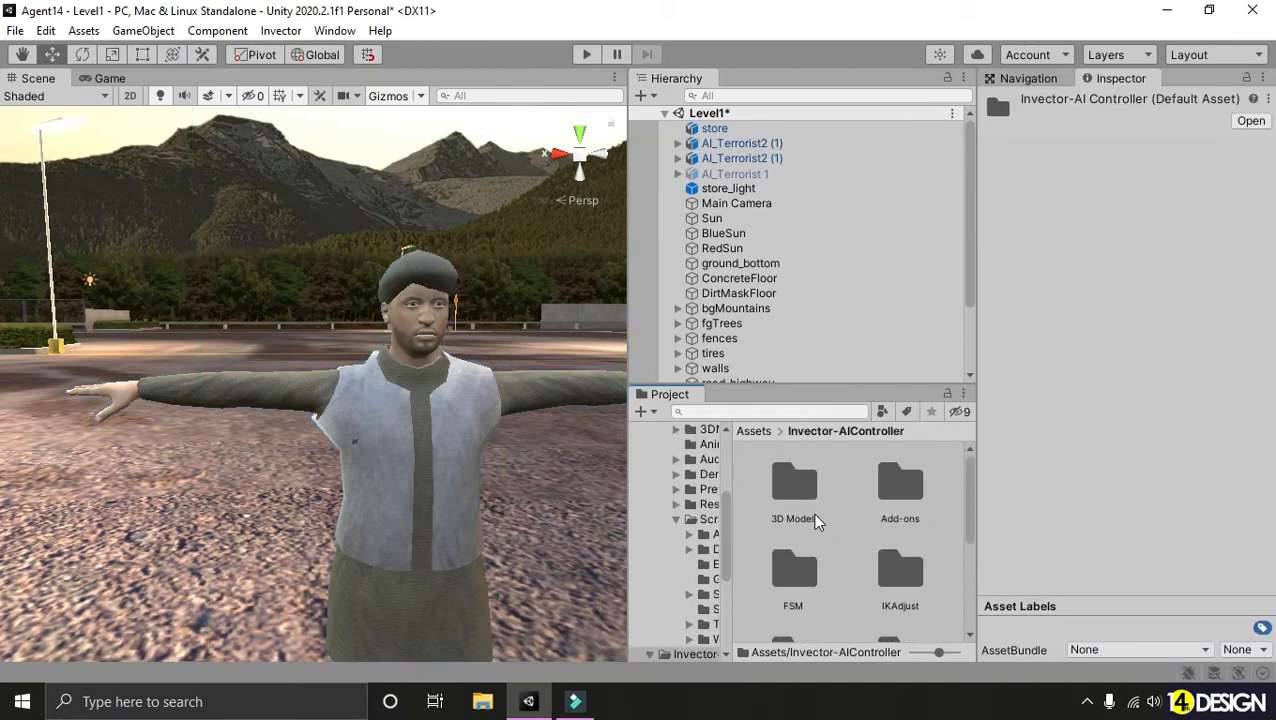
{"action": "scroll", "coordinate": [820, 520], "scroll_direction": "down", "scroll_amount": 3}
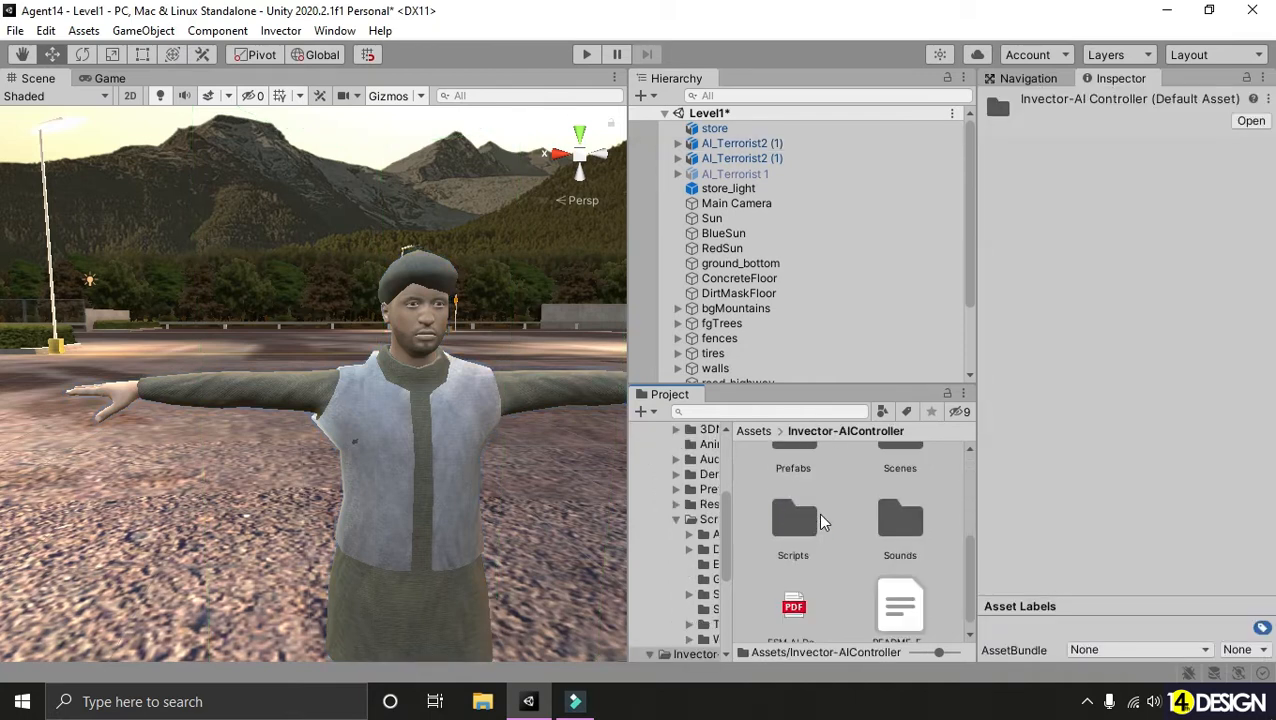
{"action": "double_click", "coordinate": [796, 490]}
{"action": "scroll", "coordinate": [849, 508], "scroll_direction": "down", "scroll_amount": 3}
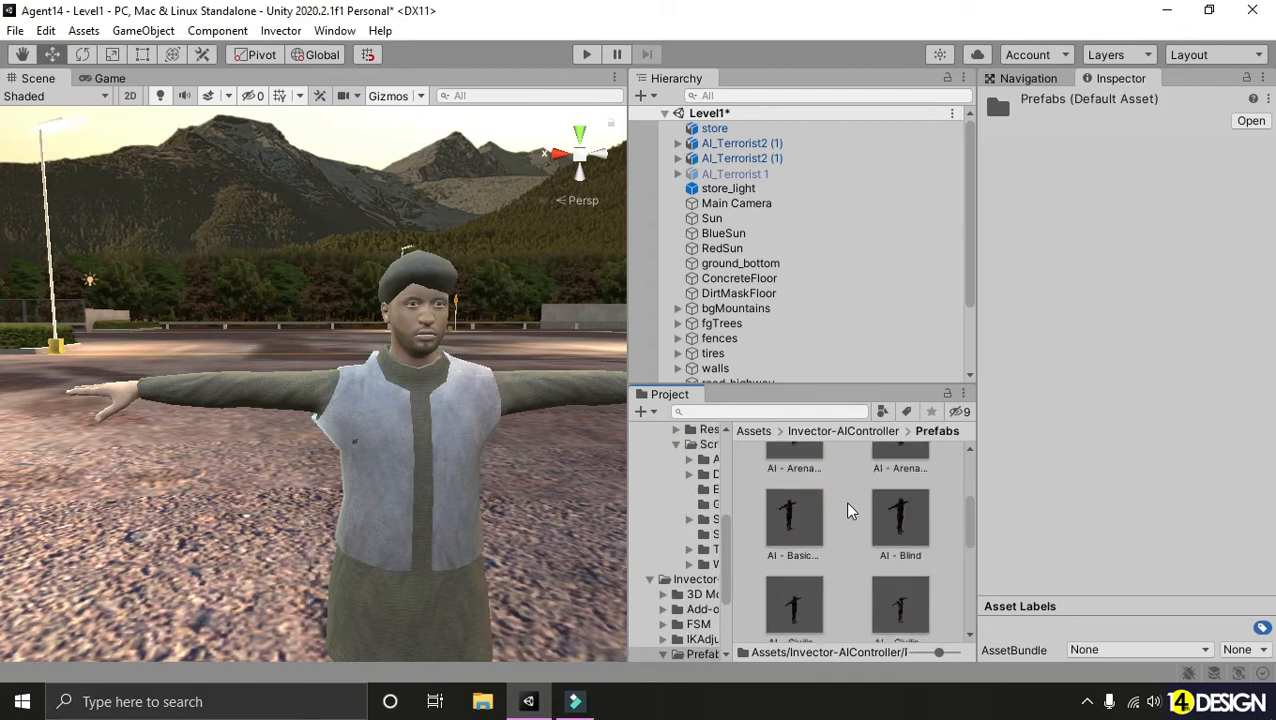
{"action": "scroll", "coordinate": [855, 507], "scroll_direction": "down", "scroll_amount": 2}
{"action": "scroll", "coordinate": [855, 507], "scroll_direction": "up", "scroll_amount": 1}
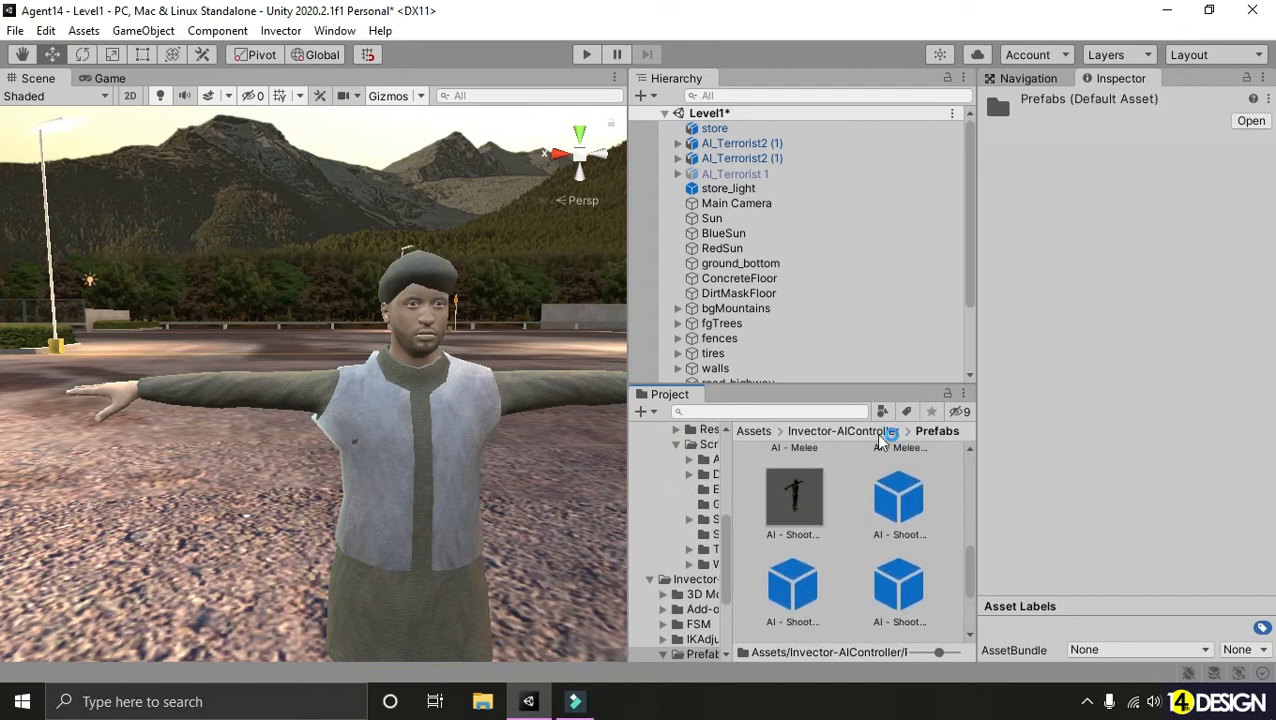
- Check the FSM and 3D Models folders of Invector-AIController for weapon assets
{"action": "left_click", "coordinate": [880, 432]}
{"action": "scroll", "coordinate": [900, 495], "scroll_direction": "up", "scroll_amount": 3}
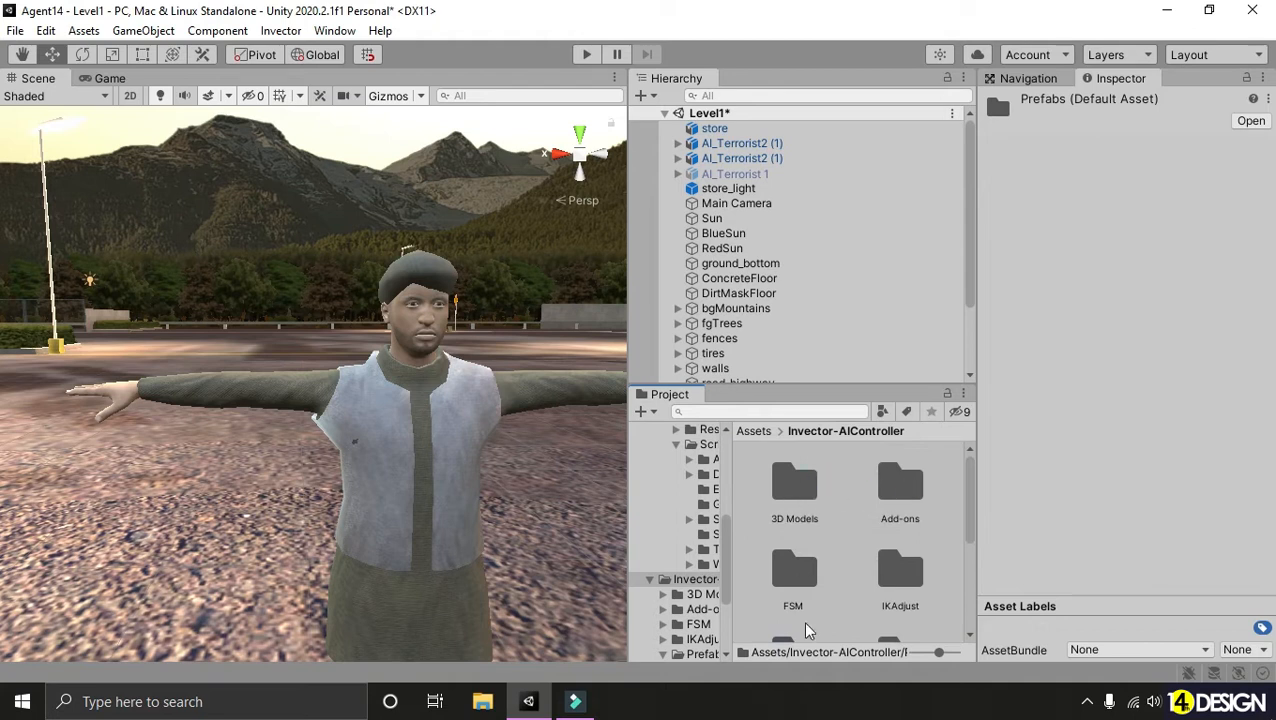
{"action": "double_click", "coordinate": [799, 585]}
{"action": "left_click", "coordinate": [858, 431]}
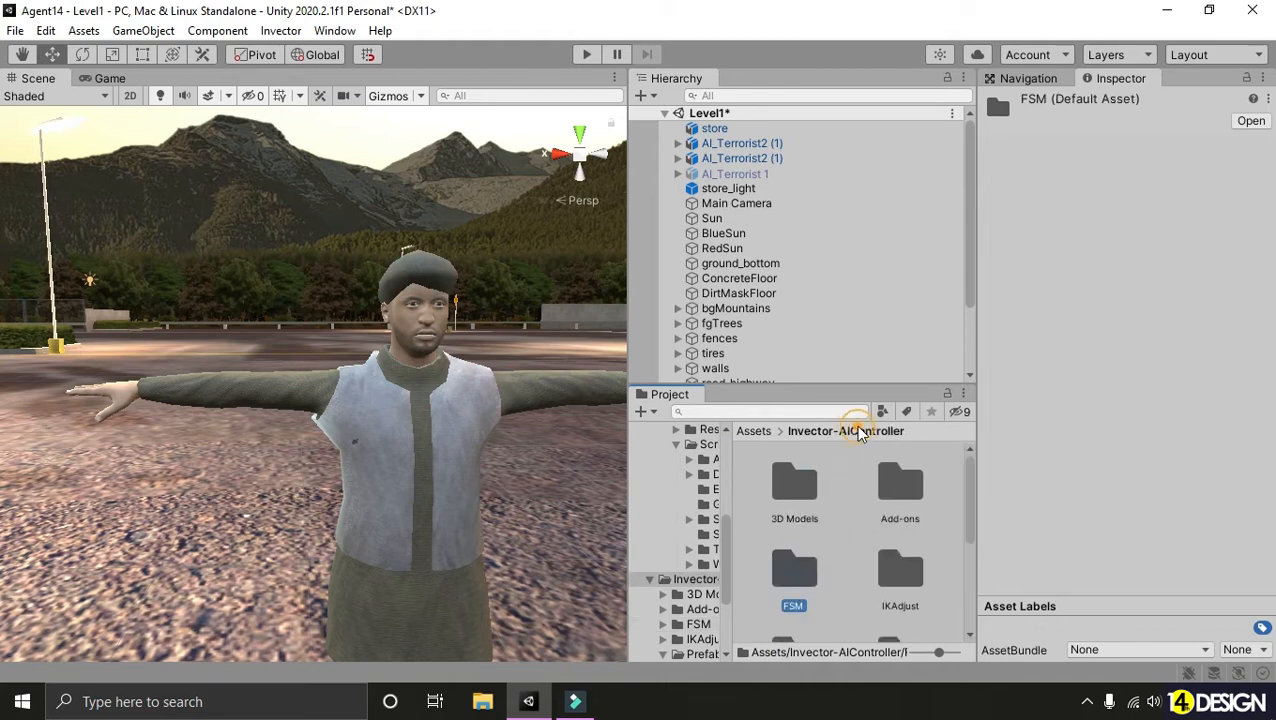
{"action": "double_click", "coordinate": [782, 487]}
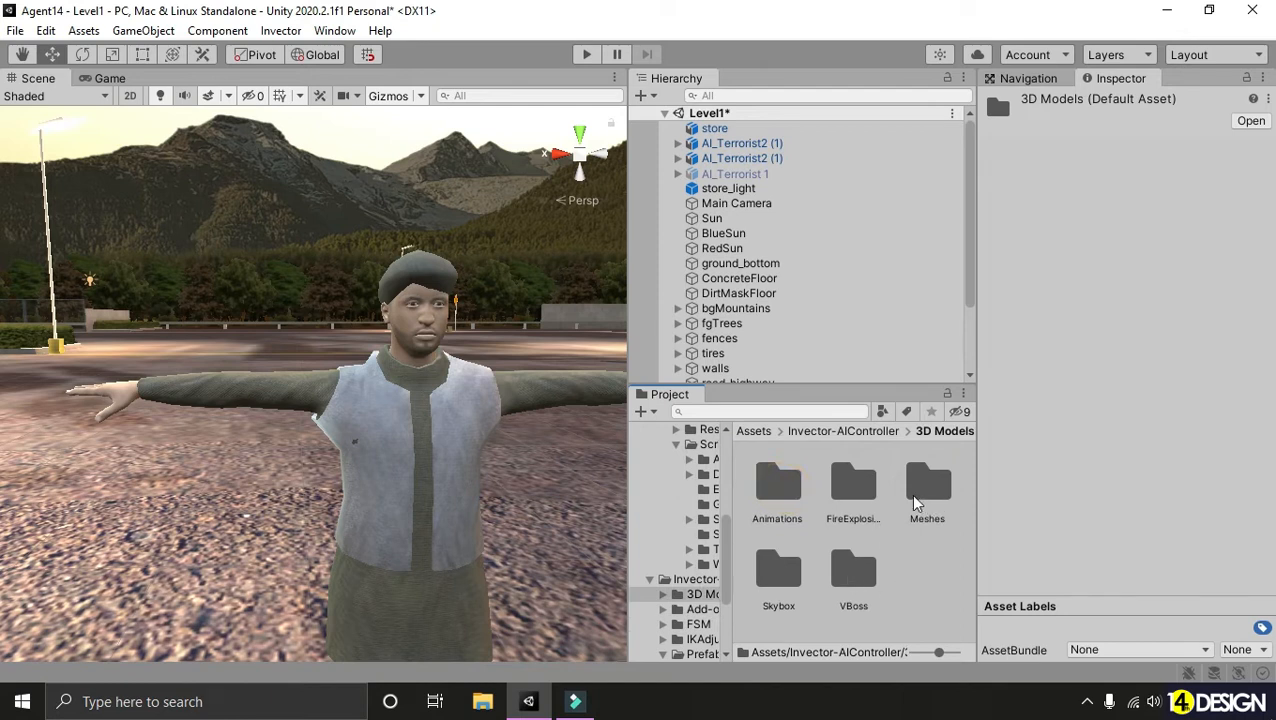
{"action": "left_click", "coordinate": [862, 432]}
- Search the project assets for "gun", select the AI_Handgun prefab and browse the matching assets in a widened project area
{"action": "left_click", "coordinate": [806, 411]}
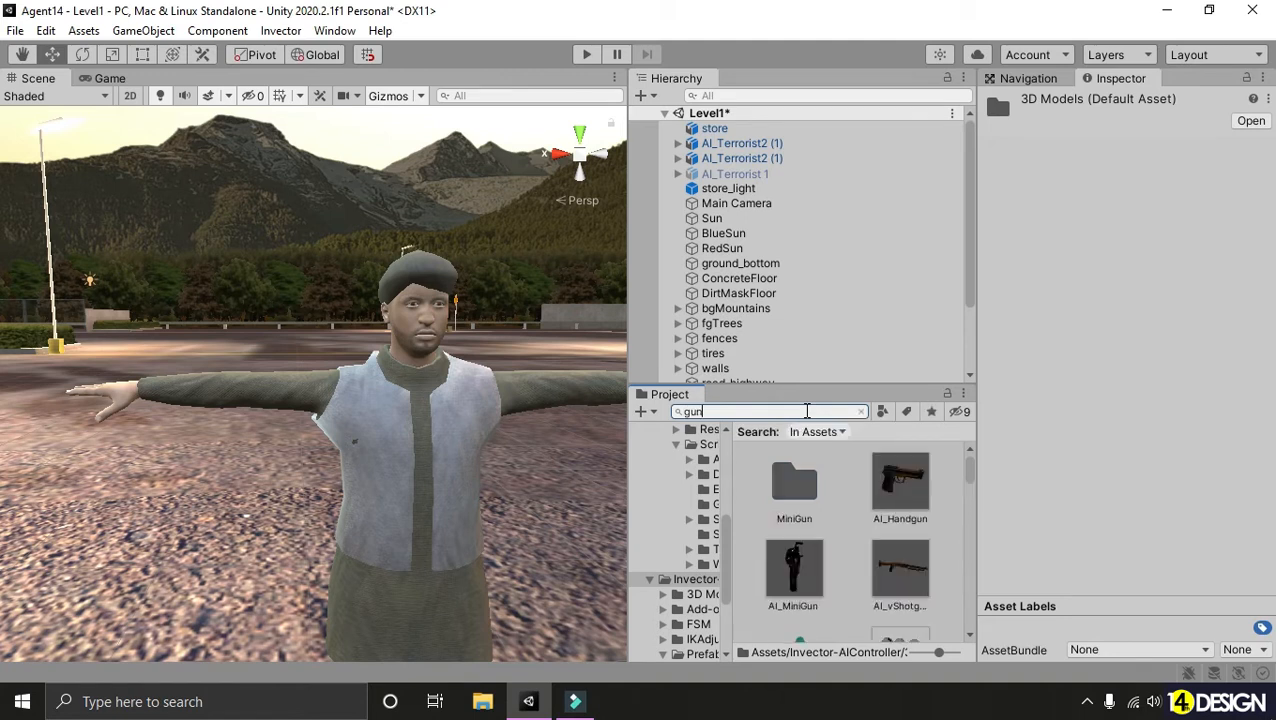
{"action": "left_click", "coordinate": [890, 481]}
{"action": "scroll", "coordinate": [935, 502], "scroll_direction": "down", "scroll_amount": 3}
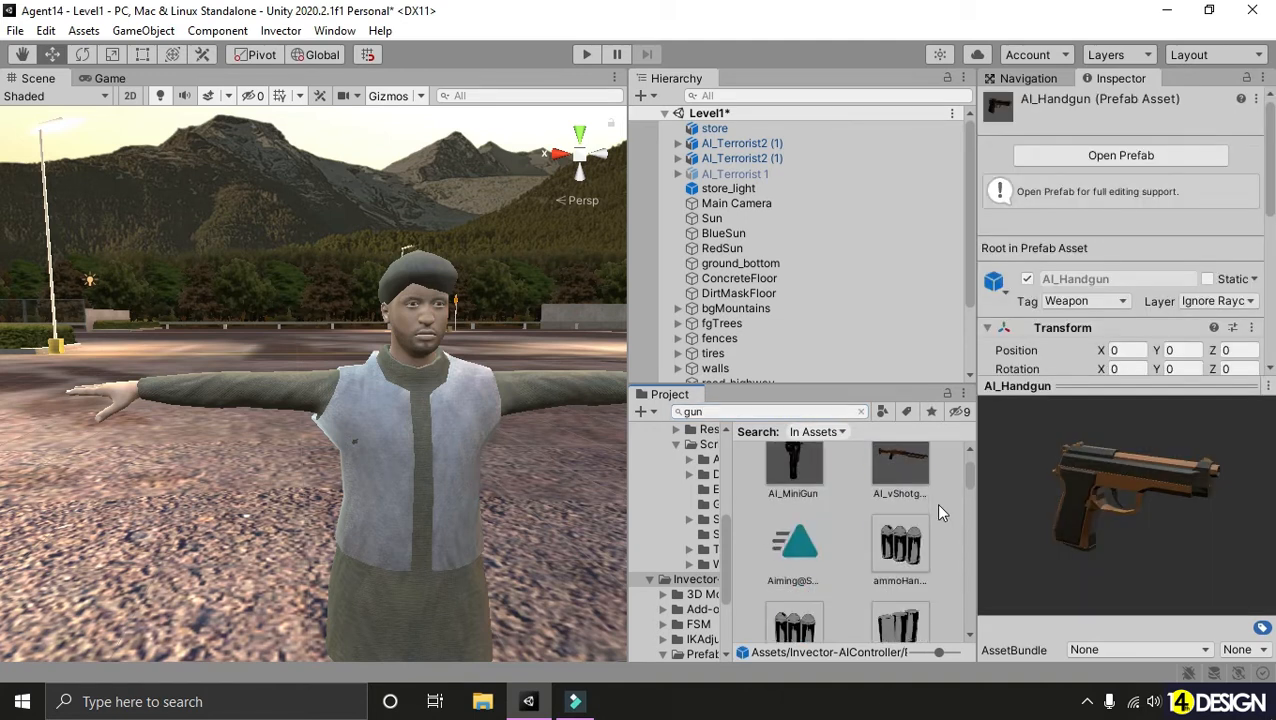
{"action": "scroll", "coordinate": [935, 502], "scroll_direction": "down", "scroll_amount": 5}
{"action": "left_click_drag", "start_coordinate": [964, 489], "coordinate": [965, 547]}
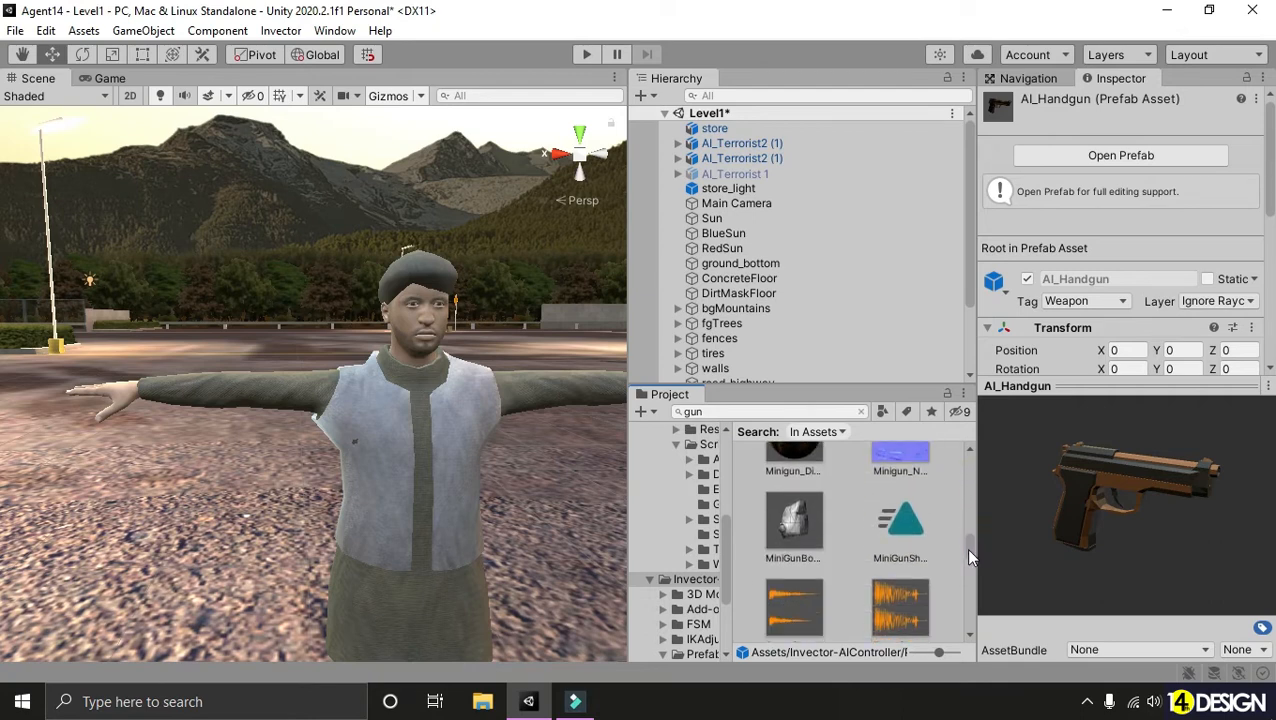
{"action": "left_click_drag", "start_coordinate": [628, 522], "coordinate": [337, 522]}
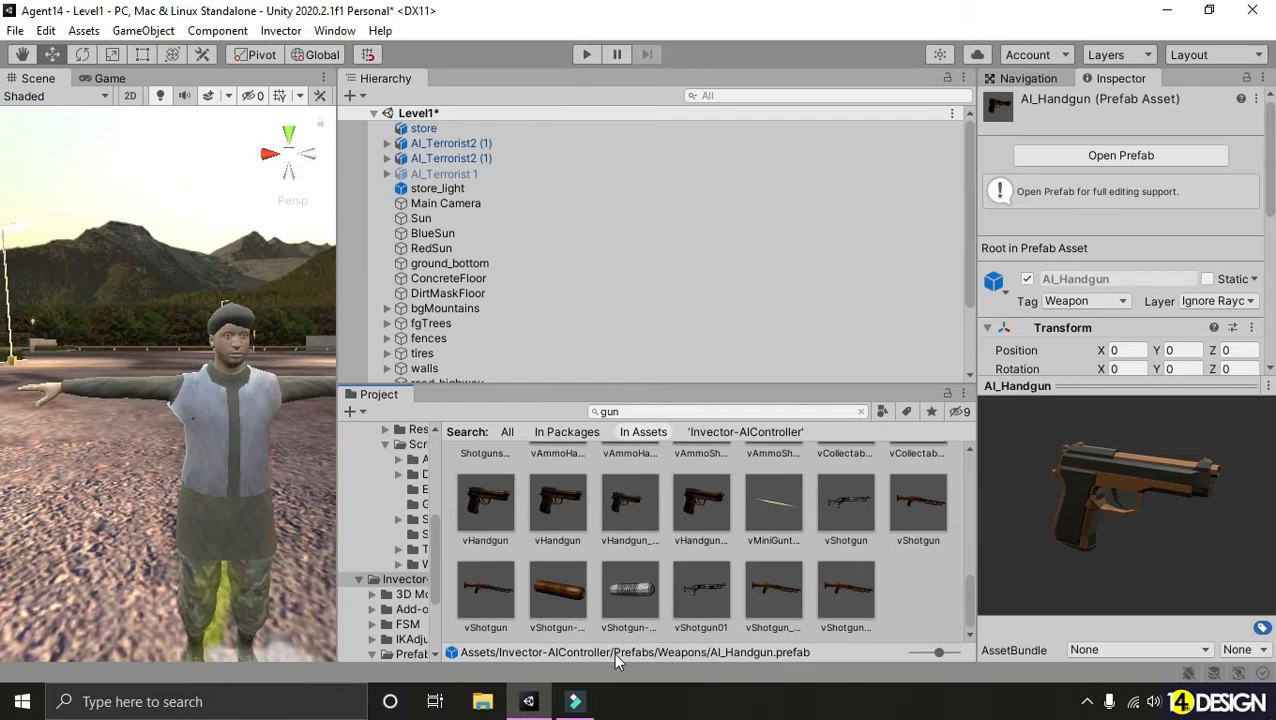
- Clear the asset search to show the Prefabs/Weapons folder, restore the layout and browse to the assault rifle prefab
{"action": "left_click", "coordinate": [861, 412]}
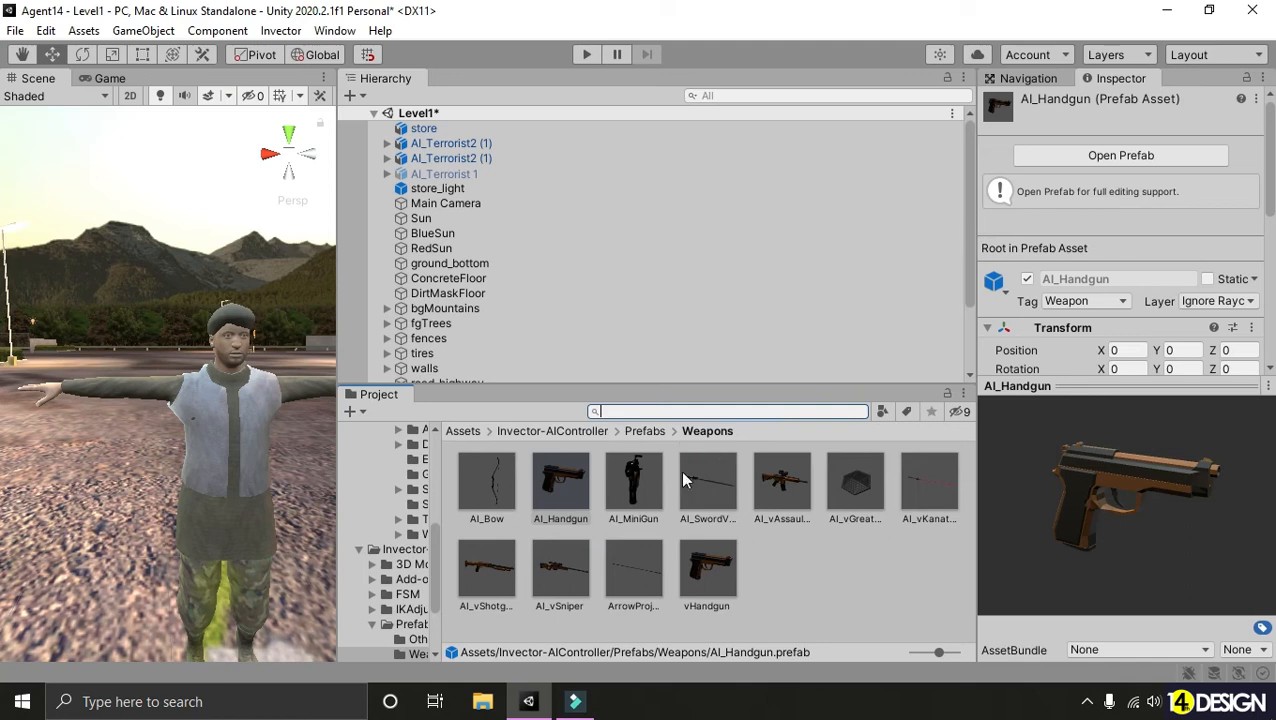
{"action": "left_click_drag", "start_coordinate": [336, 444], "coordinate": [643, 444]}
{"action": "scroll", "coordinate": [917, 538], "scroll_direction": "down", "scroll_amount": 1}
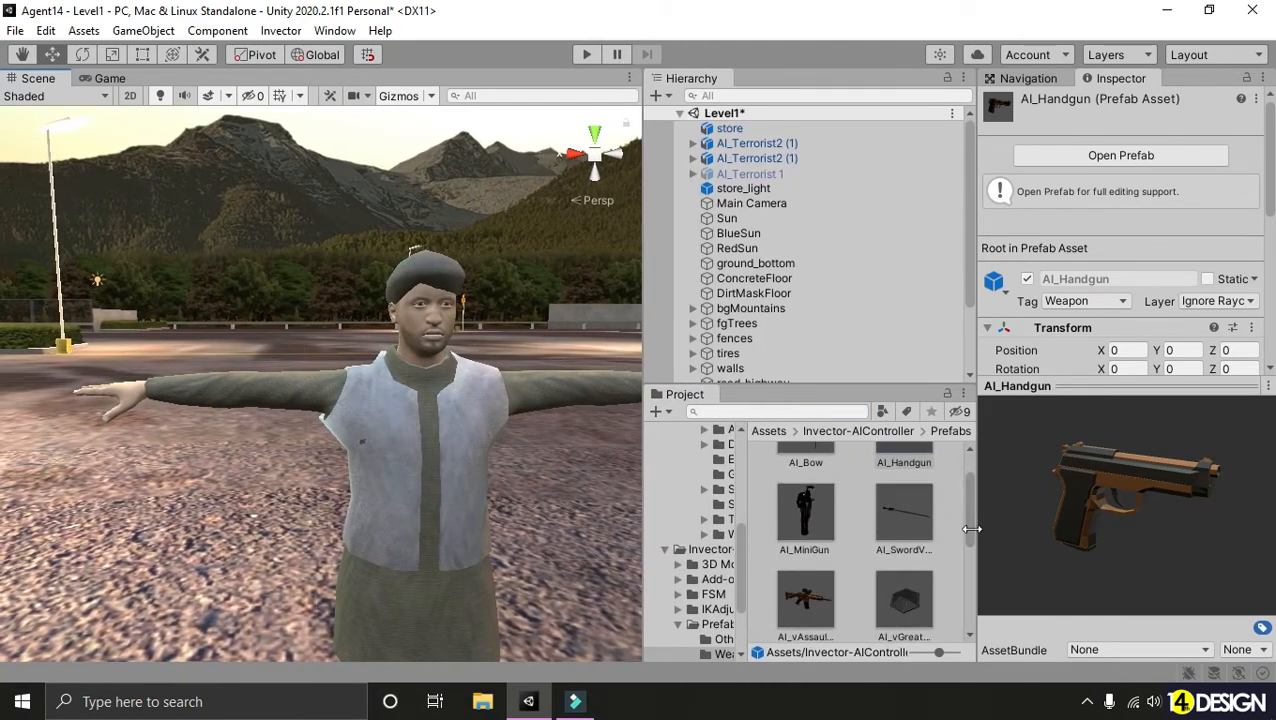
{"action": "left_click_drag", "start_coordinate": [969, 525], "coordinate": [970, 549]}
- Add the AI_vAssaultRifle prefab as a child of the Handler object under mixamorig:RightHand
{"action": "left_click_drag", "start_coordinate": [808, 537], "coordinate": [860, 252]}
{"action": "key", "text": "f"}
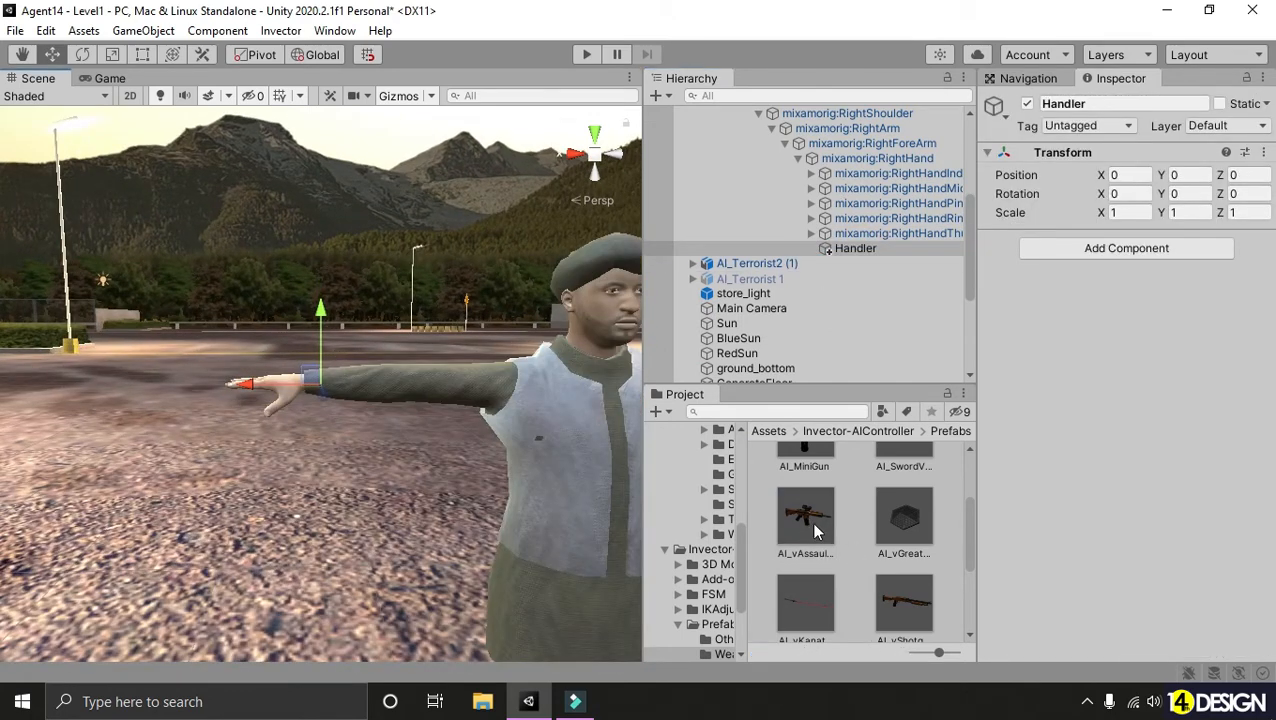
{"action": "left_click_drag", "start_coordinate": [812, 526], "coordinate": [866, 256]}
- Examine the assault rifle's placement and orientation at the character's right hand
{"action": "scroll", "coordinate": [582, 293], "scroll_direction": "down", "scroll_amount": 5}
{"action": "key", "text": "w"}
{"action": "right_click_drag", "start_coordinate": [550, 290], "coordinate": [392, 338]}
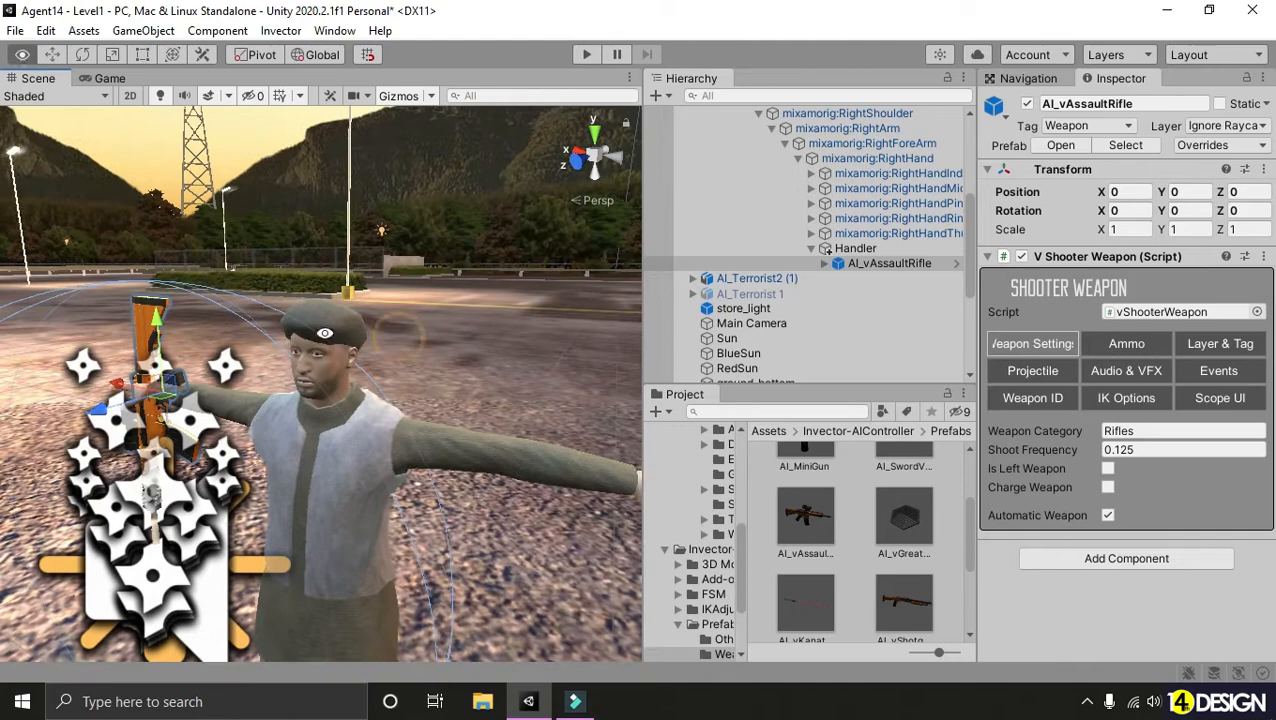
{"action": "middle_click_drag", "start_coordinate": [392, 338], "coordinate": [343, 335]}
{"action": "mouse_move", "coordinate": [343, 335]}
{"action": "right_mouse_down"}
{"action": "mouse_move", "coordinate": [335, 342]}
{"action": "mouse_move", "coordinate": [364, 340]}
{"action": "right_mouse_up"}
{"action": "key", "text": "w"}
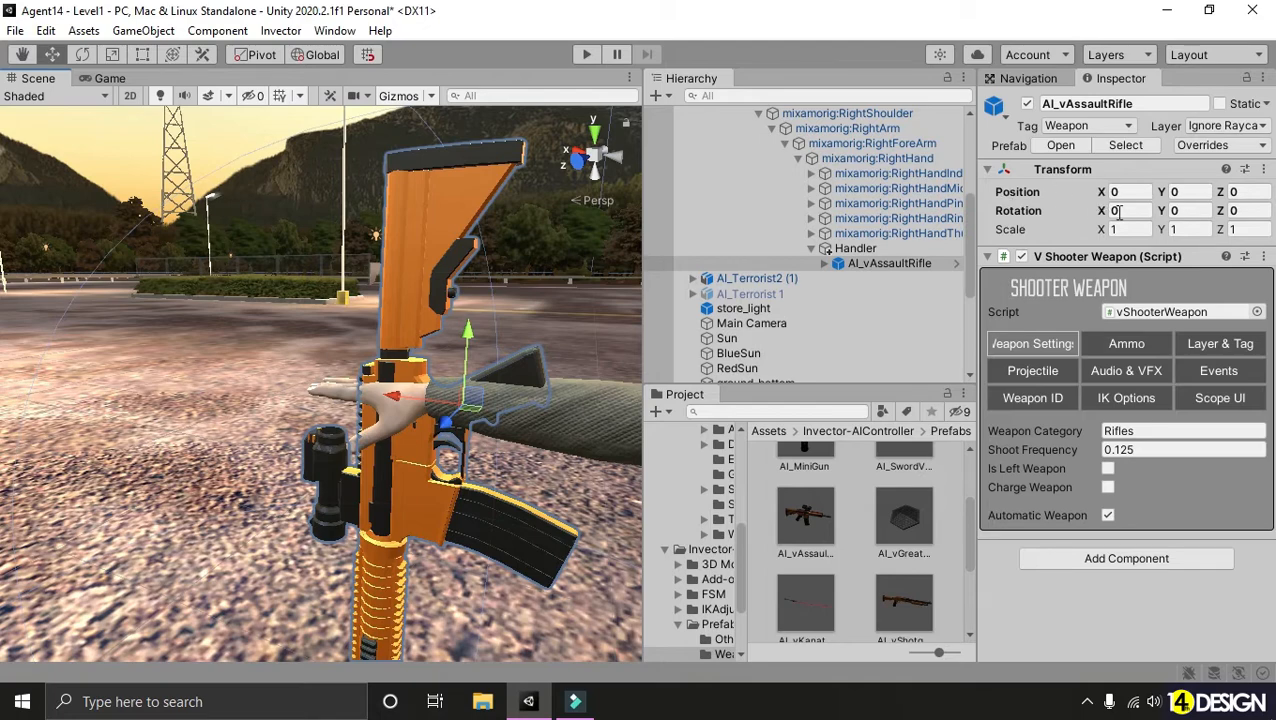
{"action": "right_click_drag", "start_coordinate": [447, 303], "coordinate": [399, 305]}
{"action": "mouse_move", "coordinate": [399, 305]}
{"action": "middle_mouse_down"}
{"action": "mouse_move", "coordinate": [406, 297]}
{"action": "mouse_move", "coordinate": [382, 297]}
{"action": "middle_mouse_up"}
- Assign the AI_vAssaultRifle under Handler as the R Weapon in the AI Shooter Manager of AI_Terrorist2 (1)
{"action": "scroll", "coordinate": [779, 298], "scroll_direction": "up", "scroll_amount": 5}
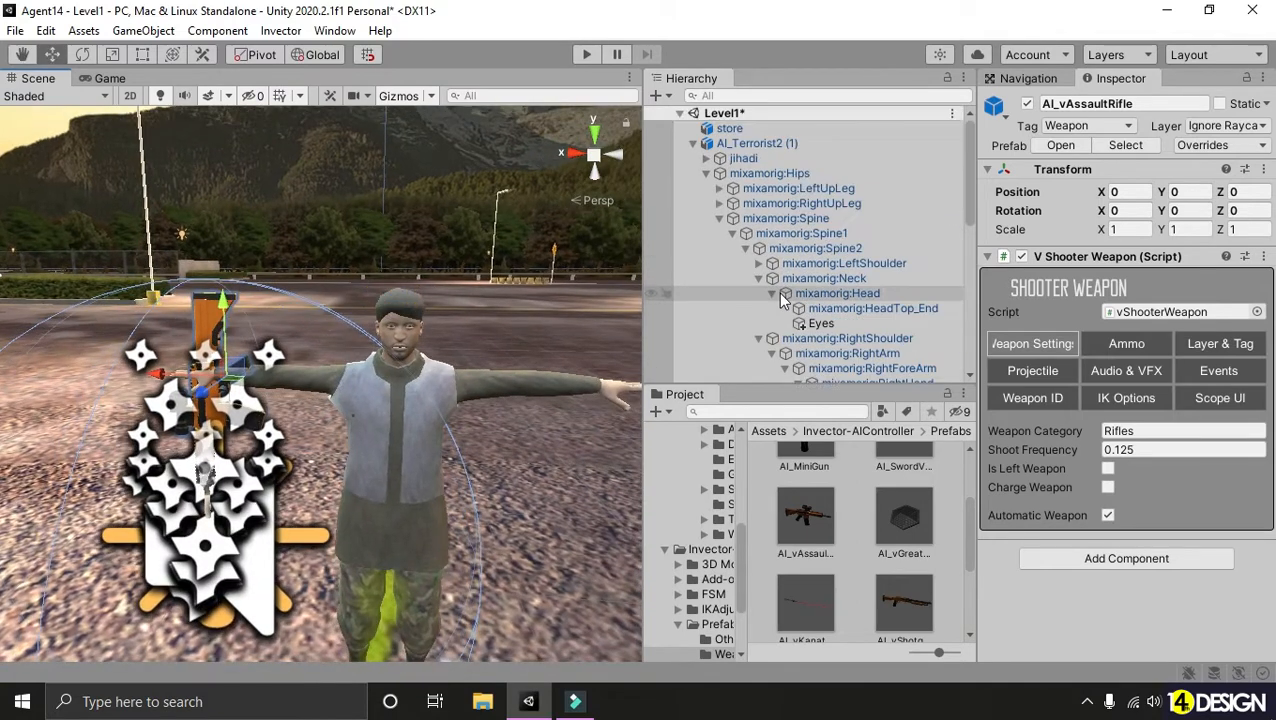
{"action": "left_click", "coordinate": [755, 143]}
{"action": "scroll", "coordinate": [1090, 328], "scroll_direction": "down", "scroll_amount": 10}
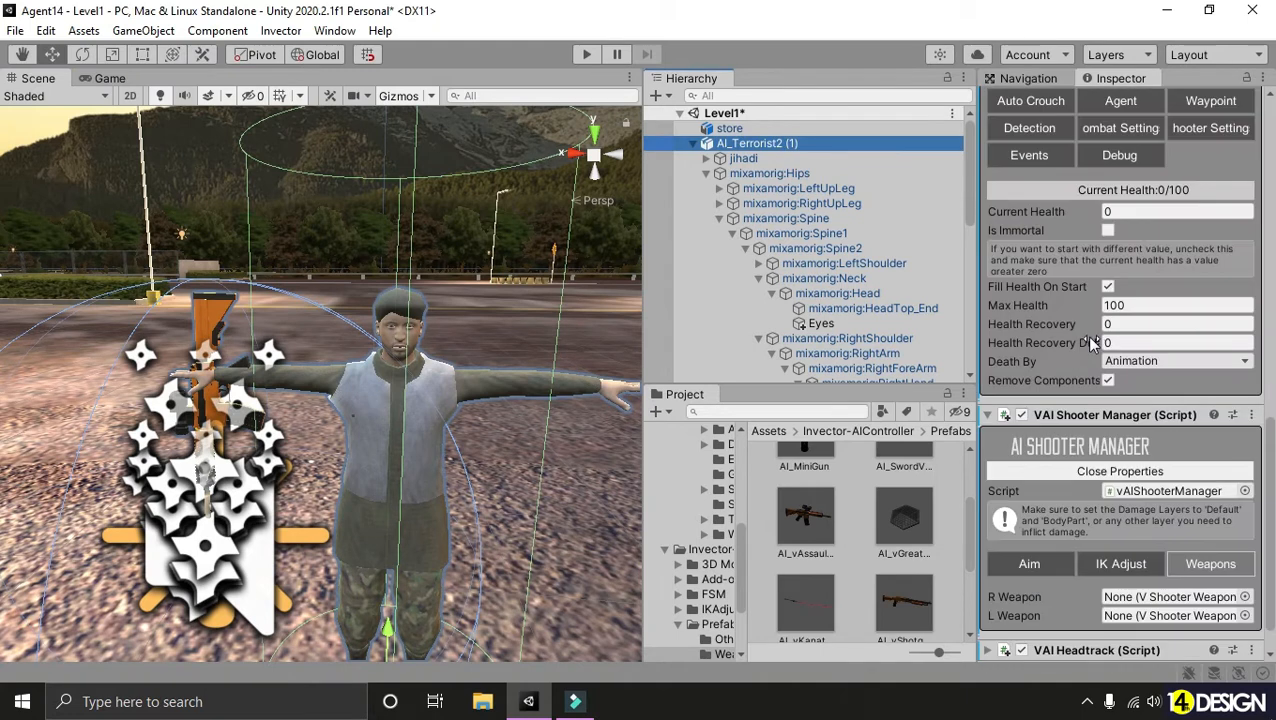
{"action": "scroll", "coordinate": [1090, 341], "scroll_direction": "down", "scroll_amount": 1}
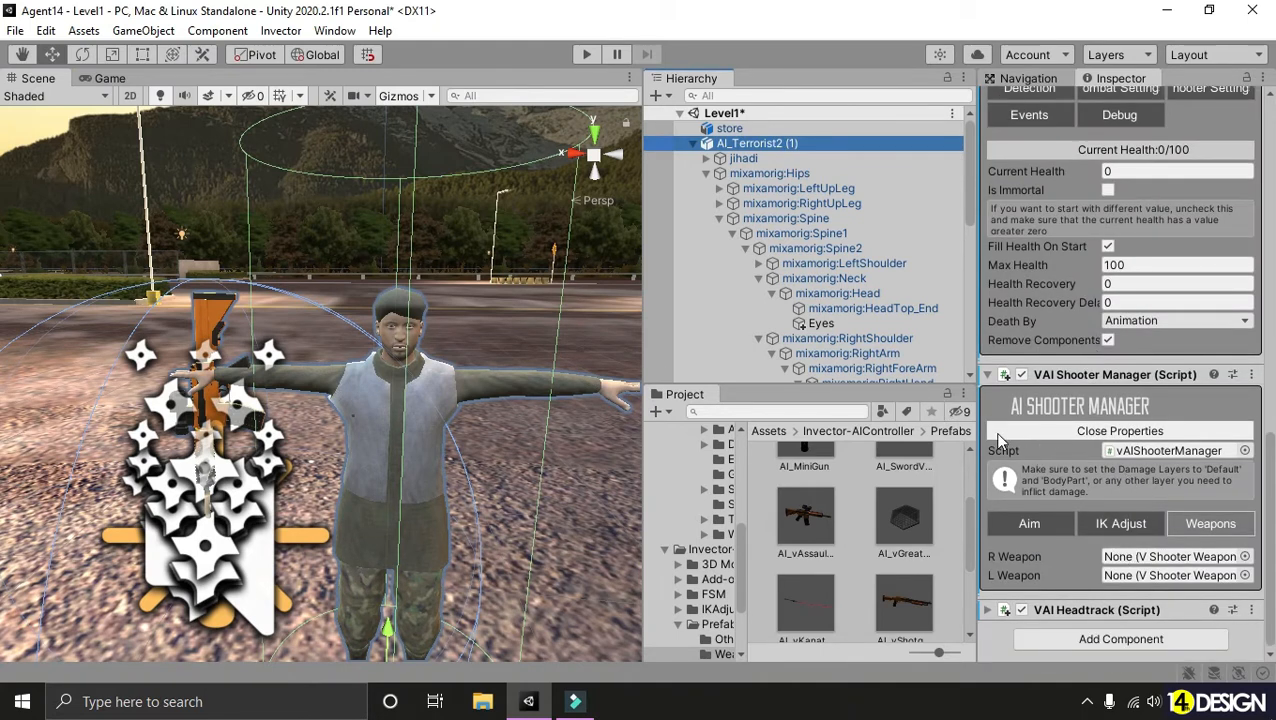
{"action": "scroll", "coordinate": [810, 260], "scroll_direction": "down", "scroll_amount": 4}
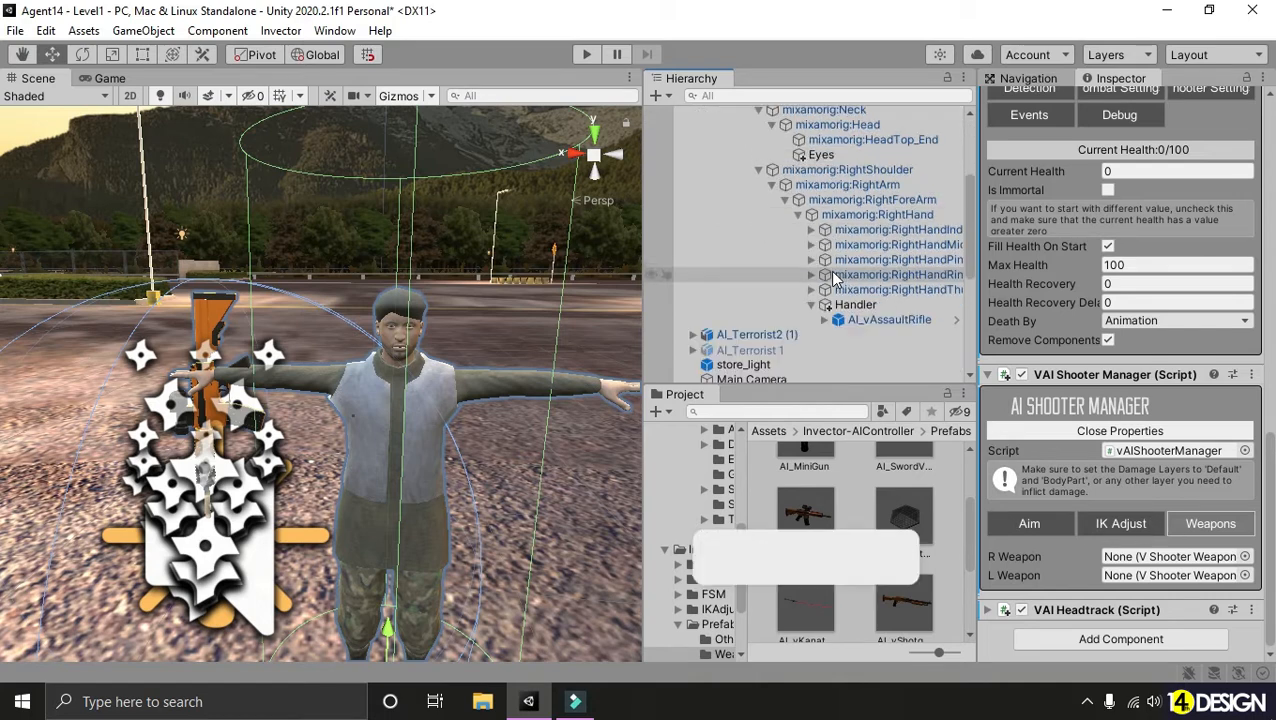
{"action": "right_click_drag", "start_coordinate": [593, 253], "coordinate": [630, 278]}
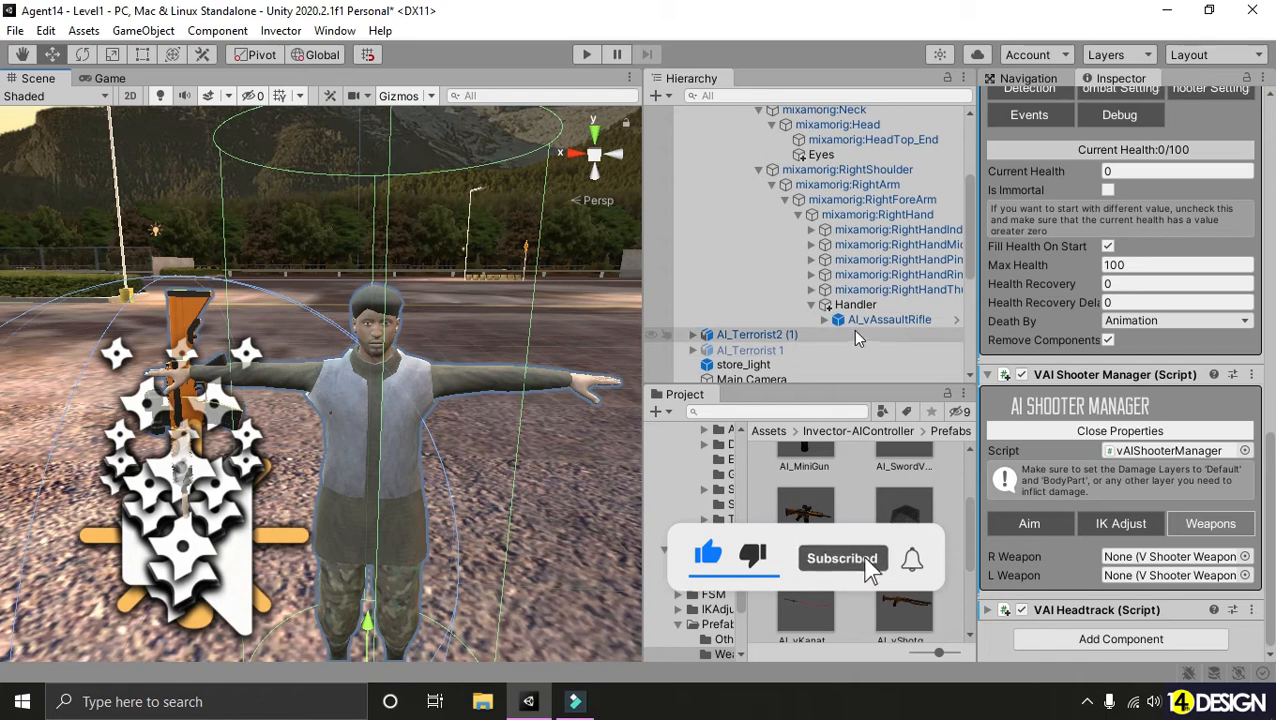
{"action": "left_click_drag", "start_coordinate": [864, 322], "coordinate": [1140, 562]}
{"action": "scroll", "coordinate": [557, 300], "scroll_direction": "up", "scroll_amount": 2}
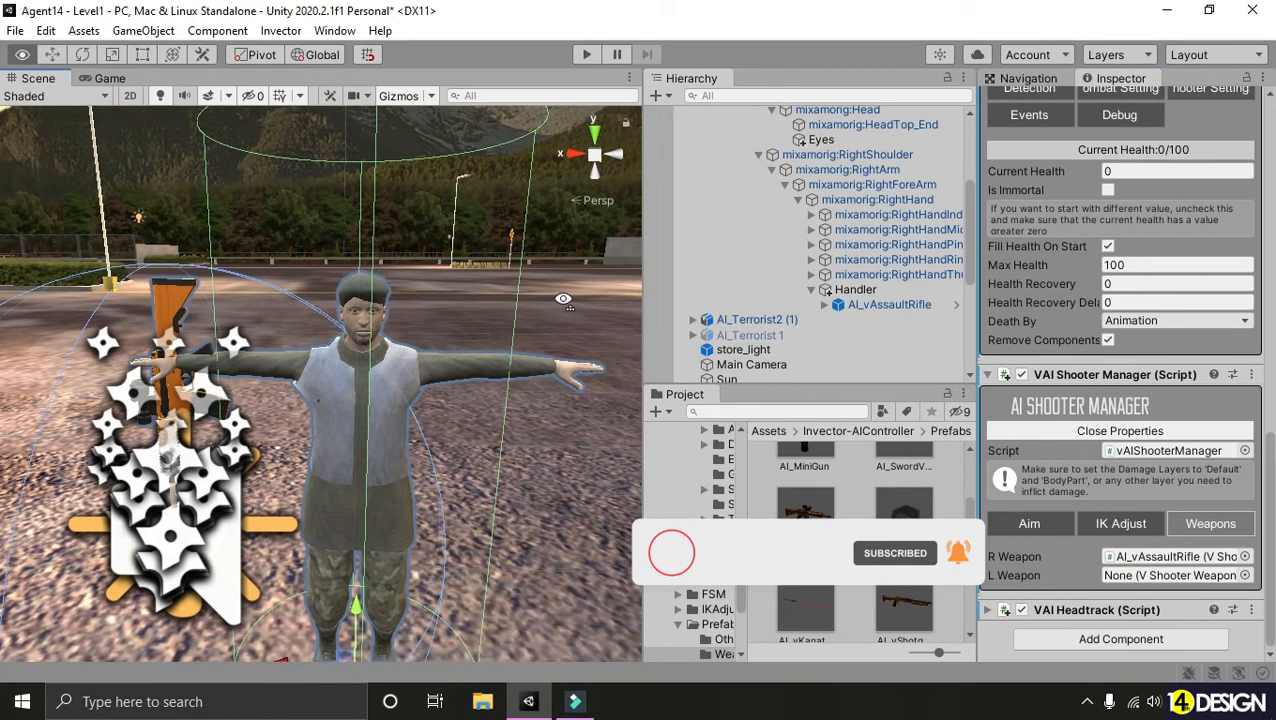
{"action": "scroll", "coordinate": [1155, 462], "scroll_direction": "up", "scroll_amount": 3}
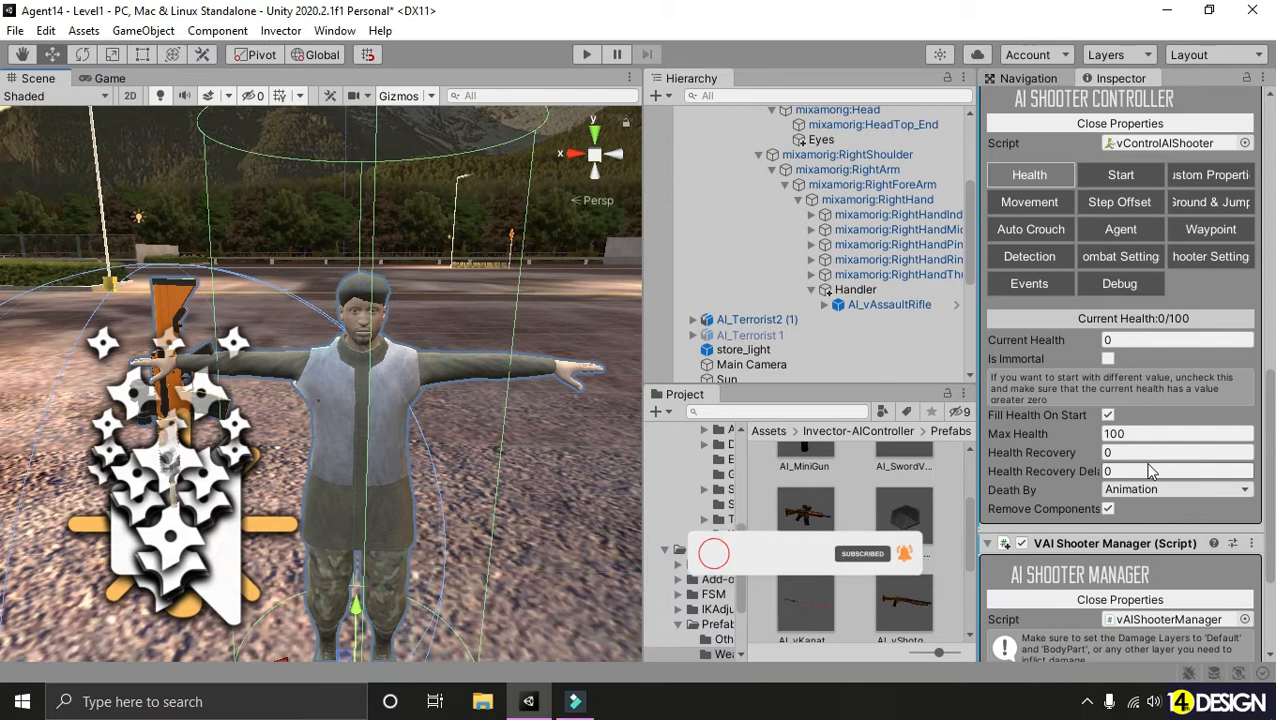
- Set the Eyes object under mixamorig:Head as the Detection Point Reference in the AI Shooter Controller's Detection settings
{"action": "scroll", "coordinate": [1100, 430], "scroll_direction": "down", "scroll_amount": 3}
{"action": "left_click", "coordinate": [989, 377]}
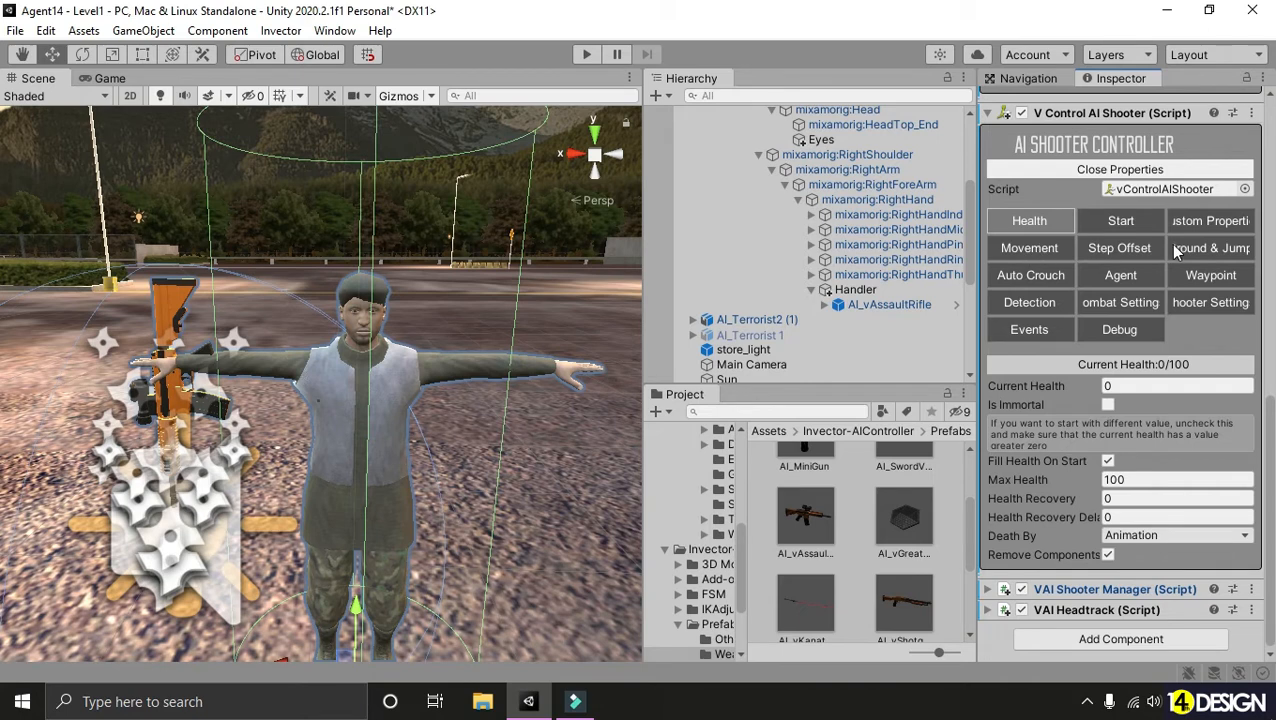
{"action": "left_click_drag", "start_coordinate": [972, 286], "coordinate": [922, 286]}
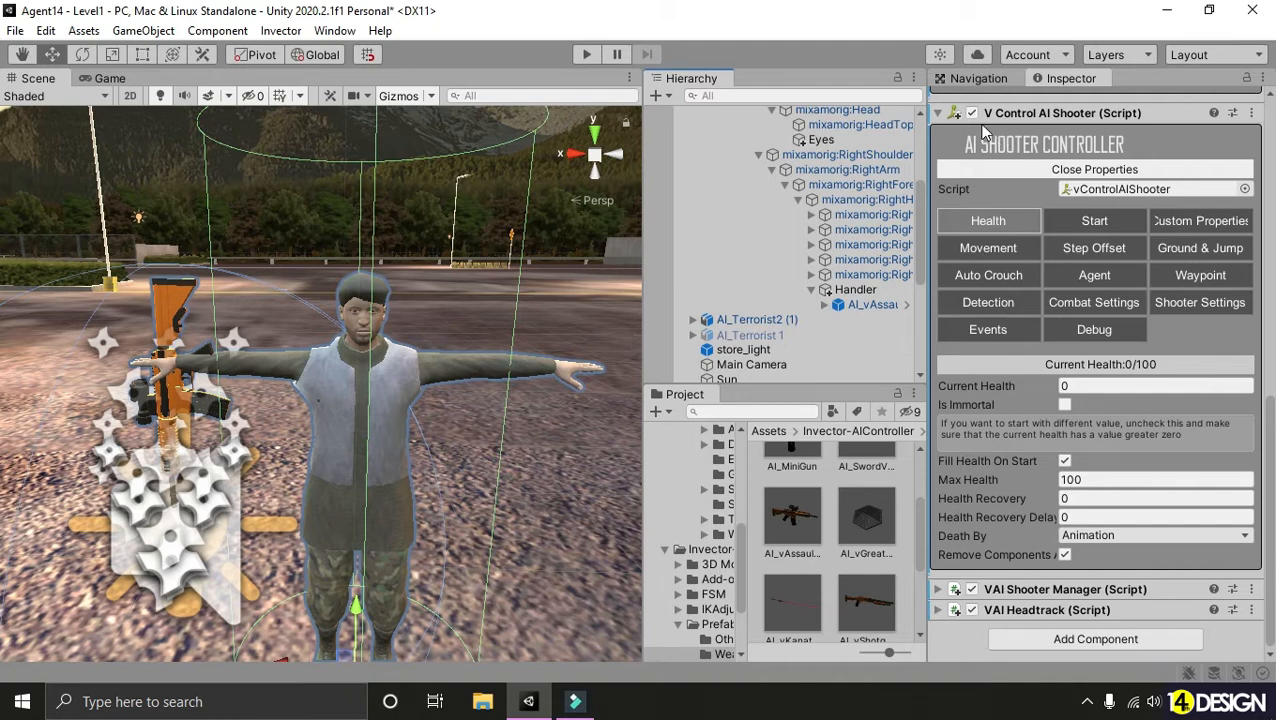
{"action": "left_click", "coordinate": [986, 306]}
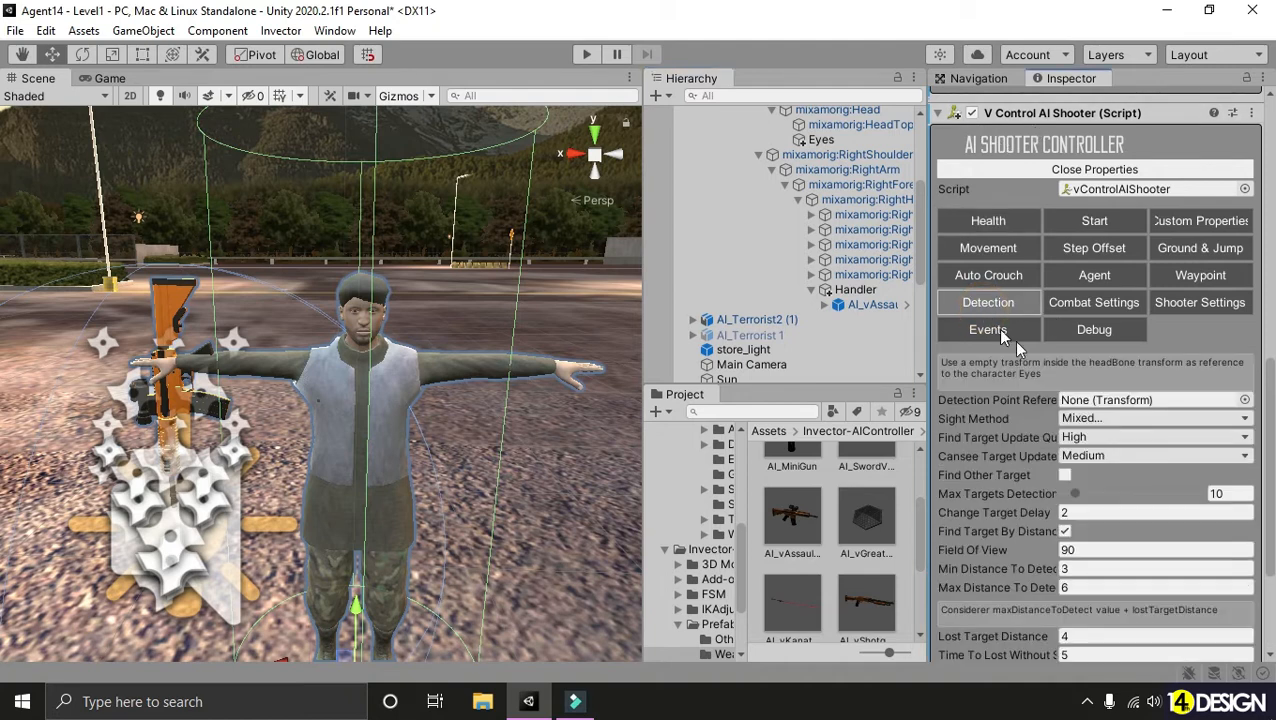
{"action": "left_click_drag", "start_coordinate": [922, 373], "coordinate": [916, 373]}
{"action": "left_click_drag", "start_coordinate": [640, 287], "coordinate": [557, 287]}
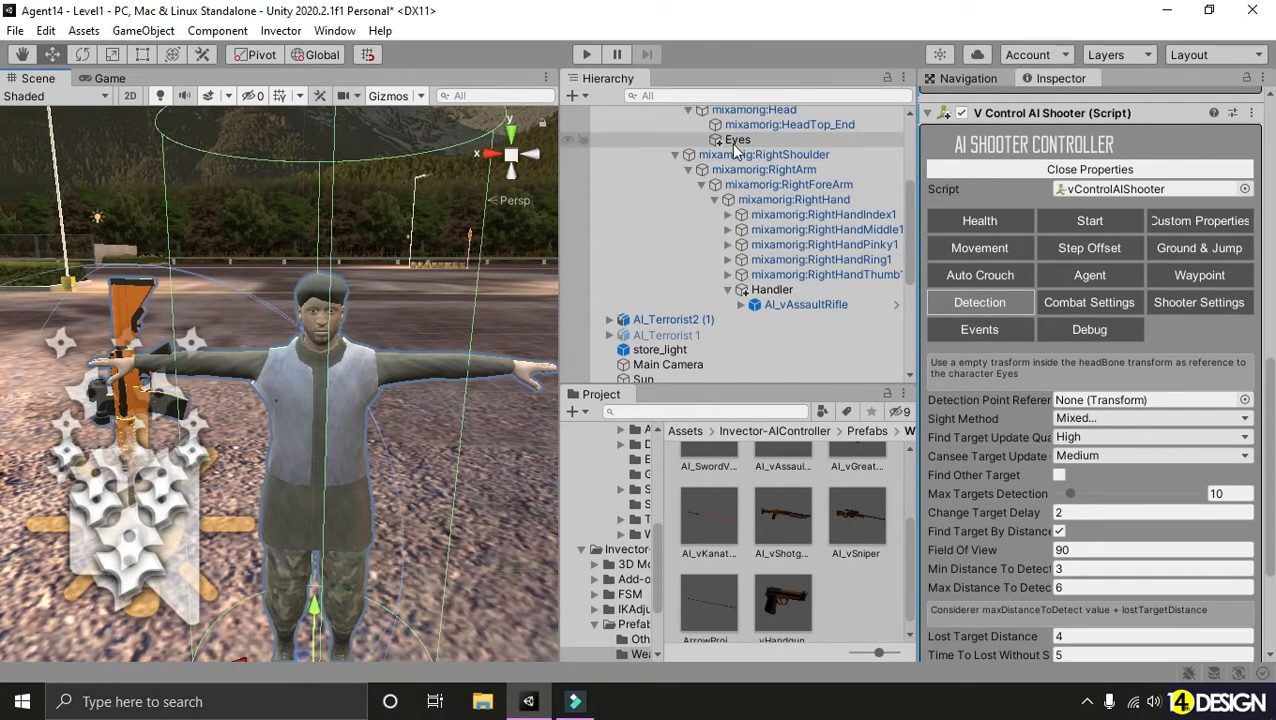
{"action": "left_click_drag", "start_coordinate": [737, 145], "coordinate": [1103, 406]}
{"action": "left_click_drag", "start_coordinate": [913, 330], "coordinate": [831, 338]}
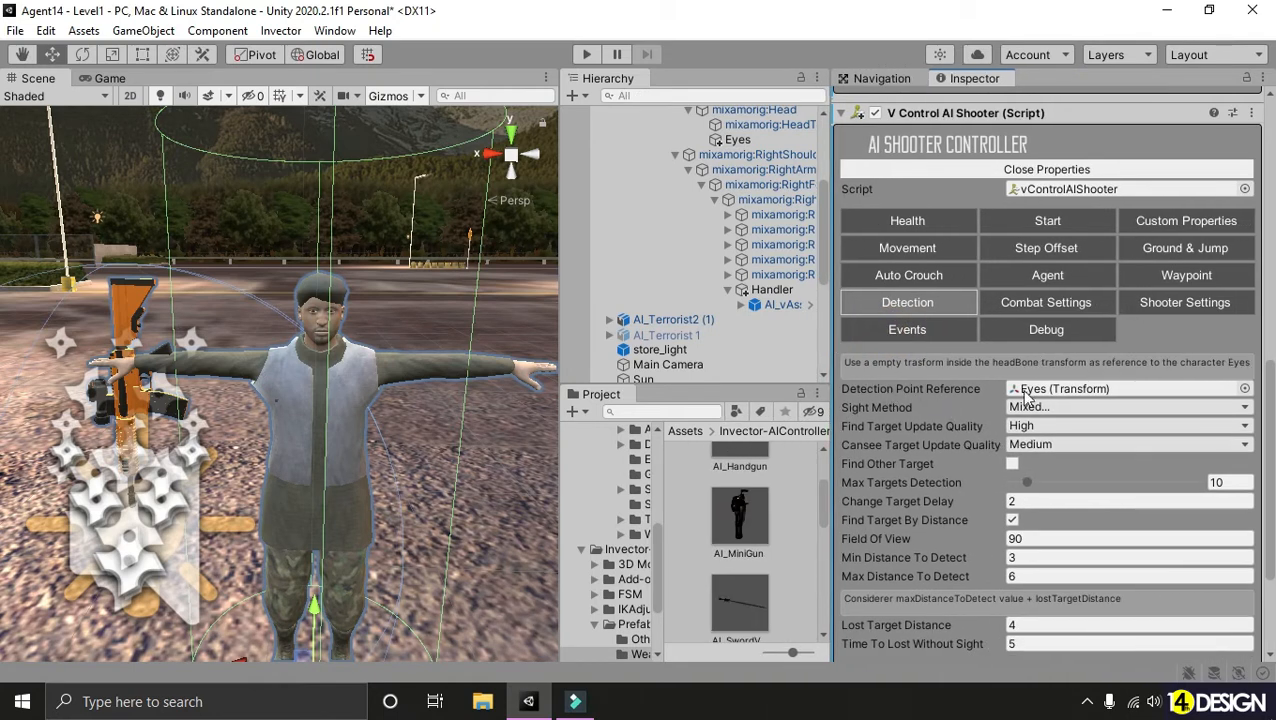
{"action": "right_click_drag", "start_coordinate": [451, 327], "coordinate": [447, 317]}
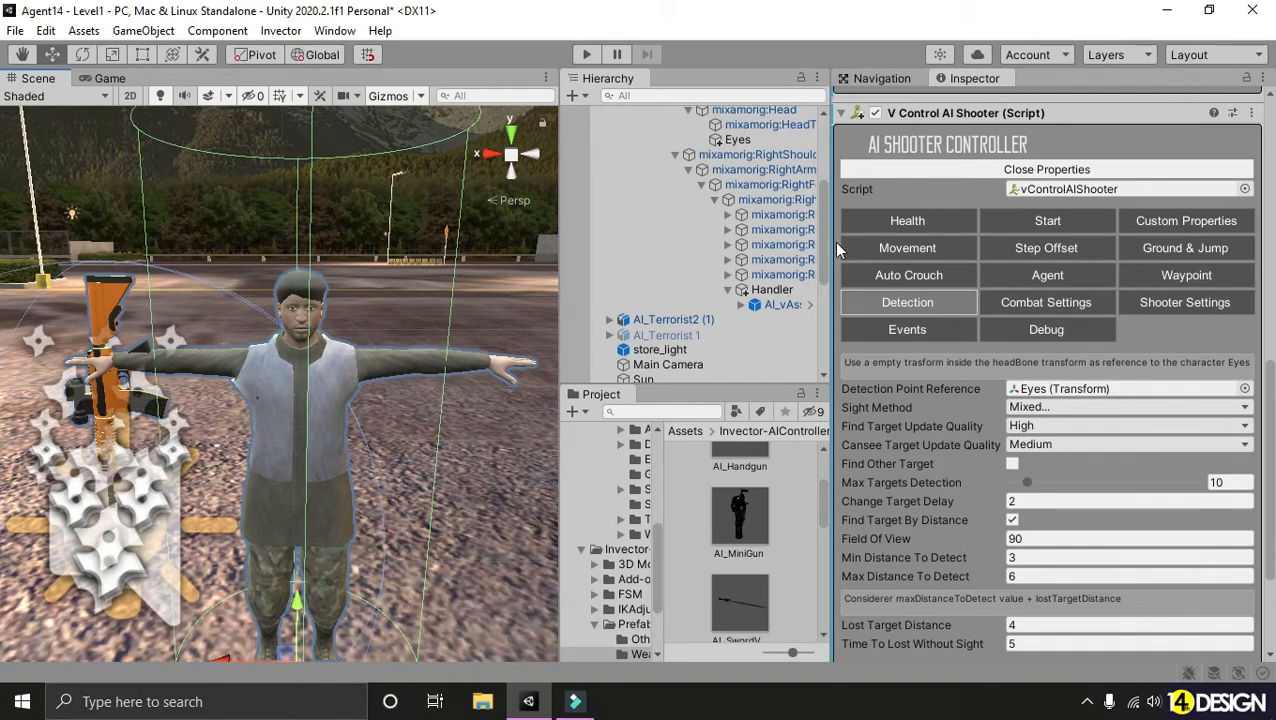
{"action": "left_click_drag", "start_coordinate": [830, 243], "coordinate": [862, 243]}
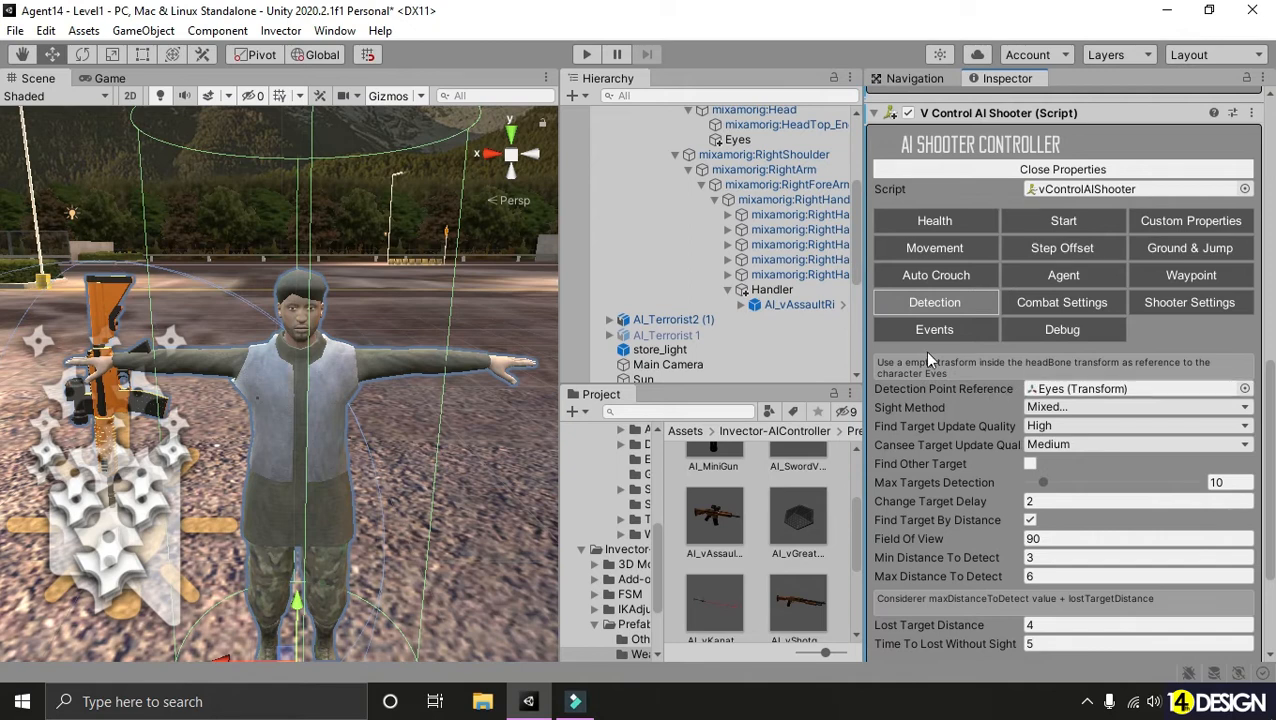
- Set both Detect Layer and Detect Tags to Player in the AI Shooter Controller's Detection settings
{"action": "scroll", "coordinate": [934, 445], "scroll_direction": "down", "scroll_amount": 4}
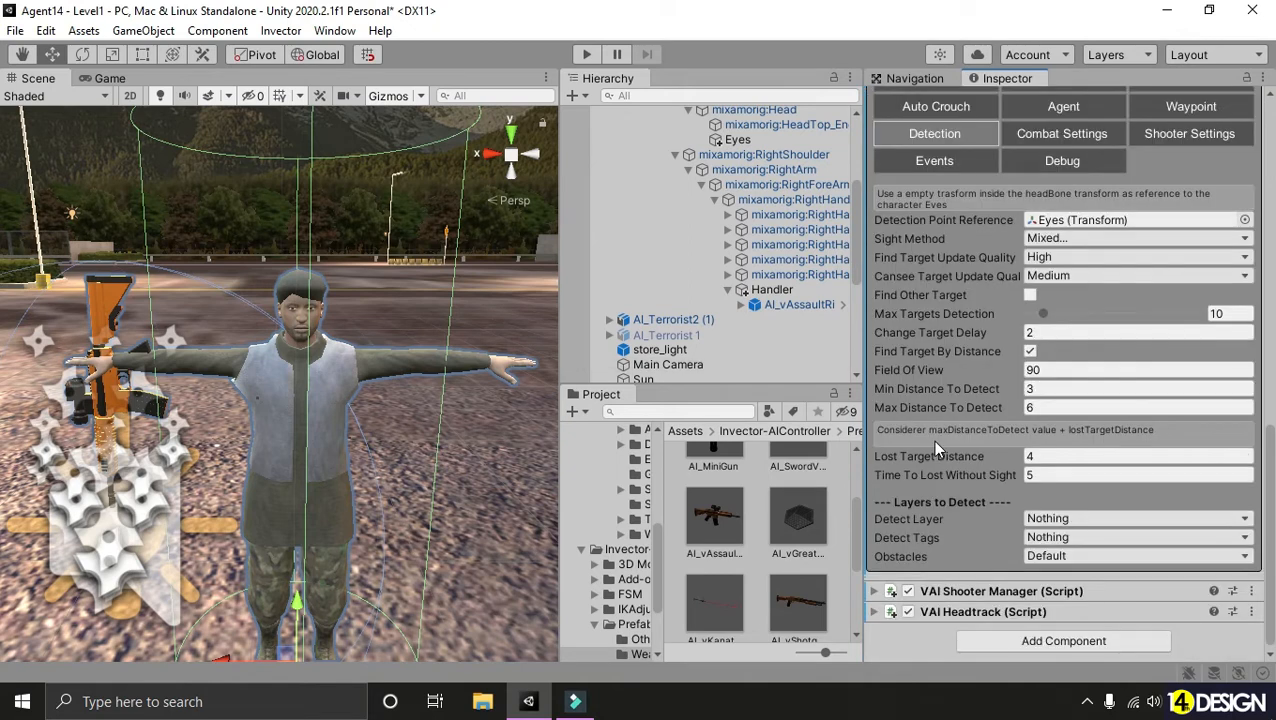
{"action": "scroll", "coordinate": [955, 356], "scroll_direction": "down", "scroll_amount": 1}
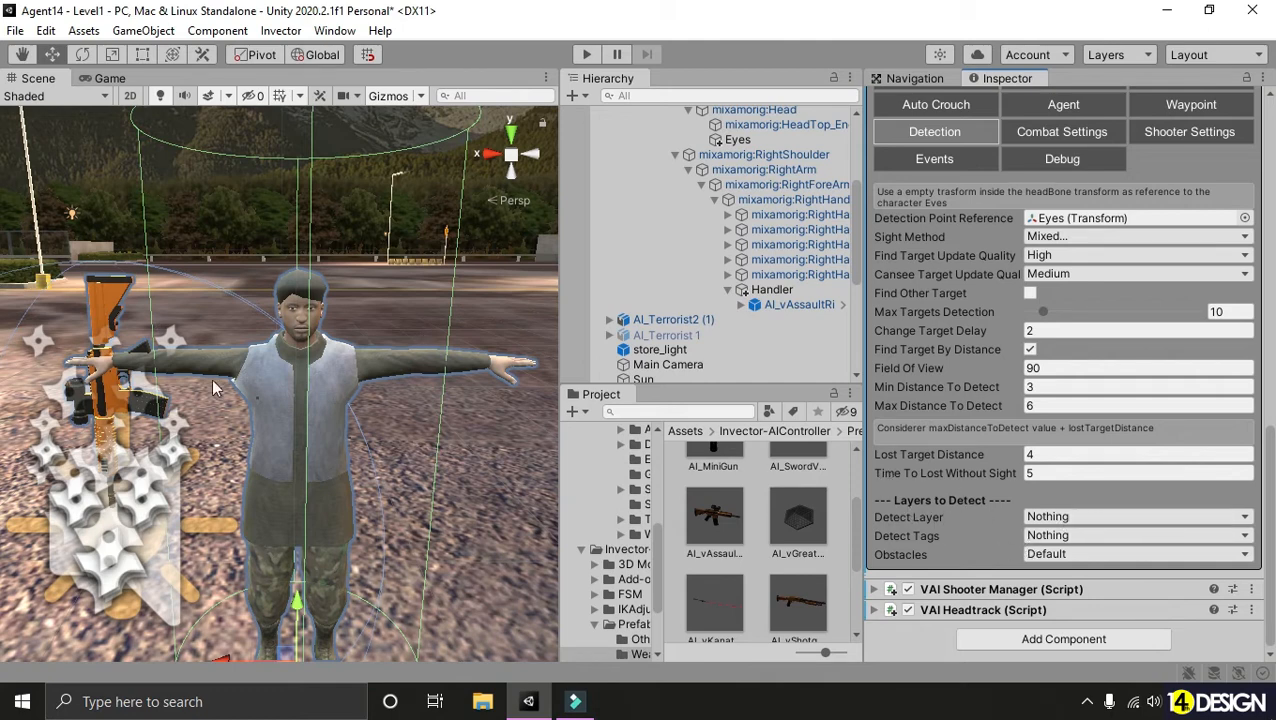
{"action": "scroll", "coordinate": [1120, 438], "scroll_direction": "up", "scroll_amount": 5}
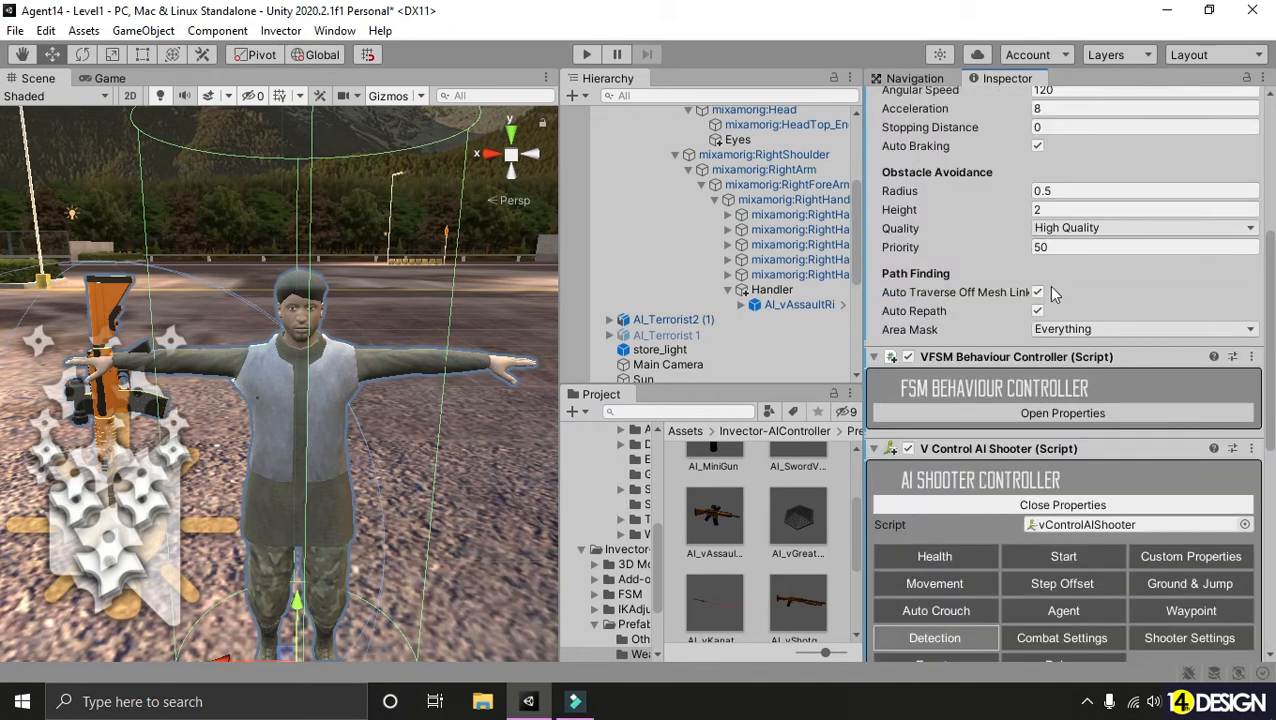
{"action": "scroll", "coordinate": [1025, 360], "scroll_direction": "down", "scroll_amount": 5}
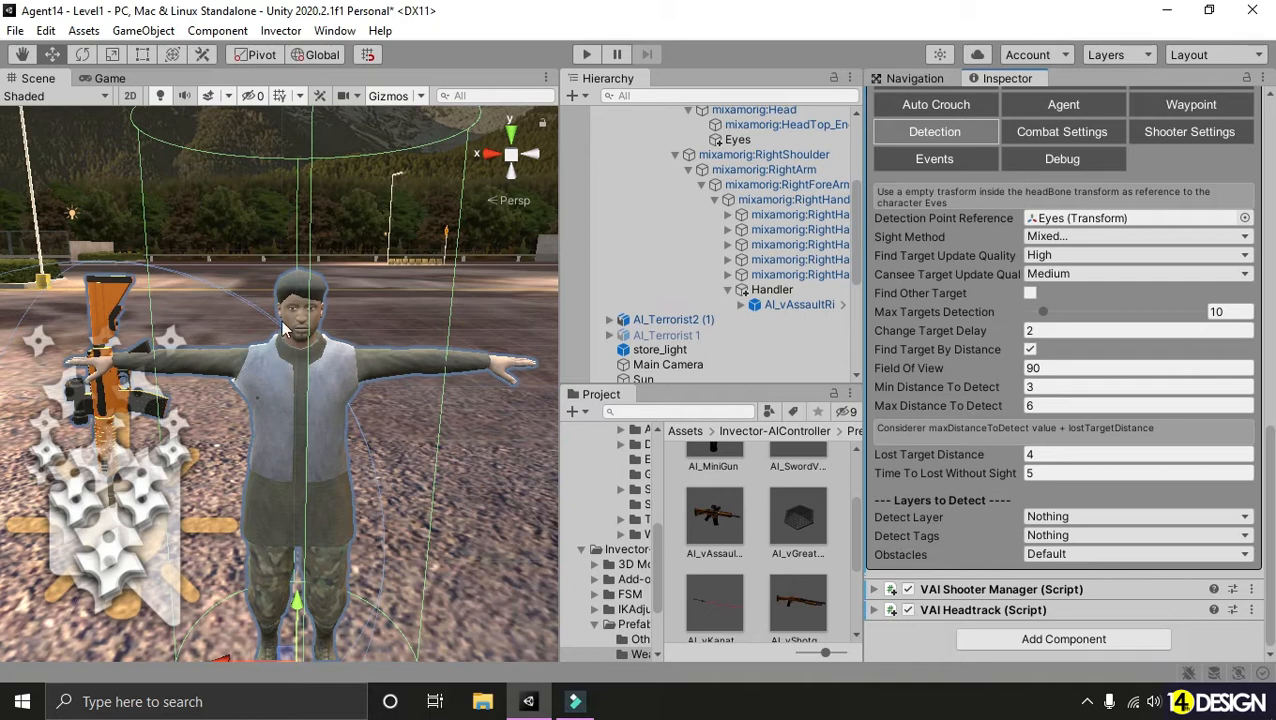
{"action": "left_click_drag", "start_coordinate": [378, 410], "coordinate": [375, 403], "text": "alt"}
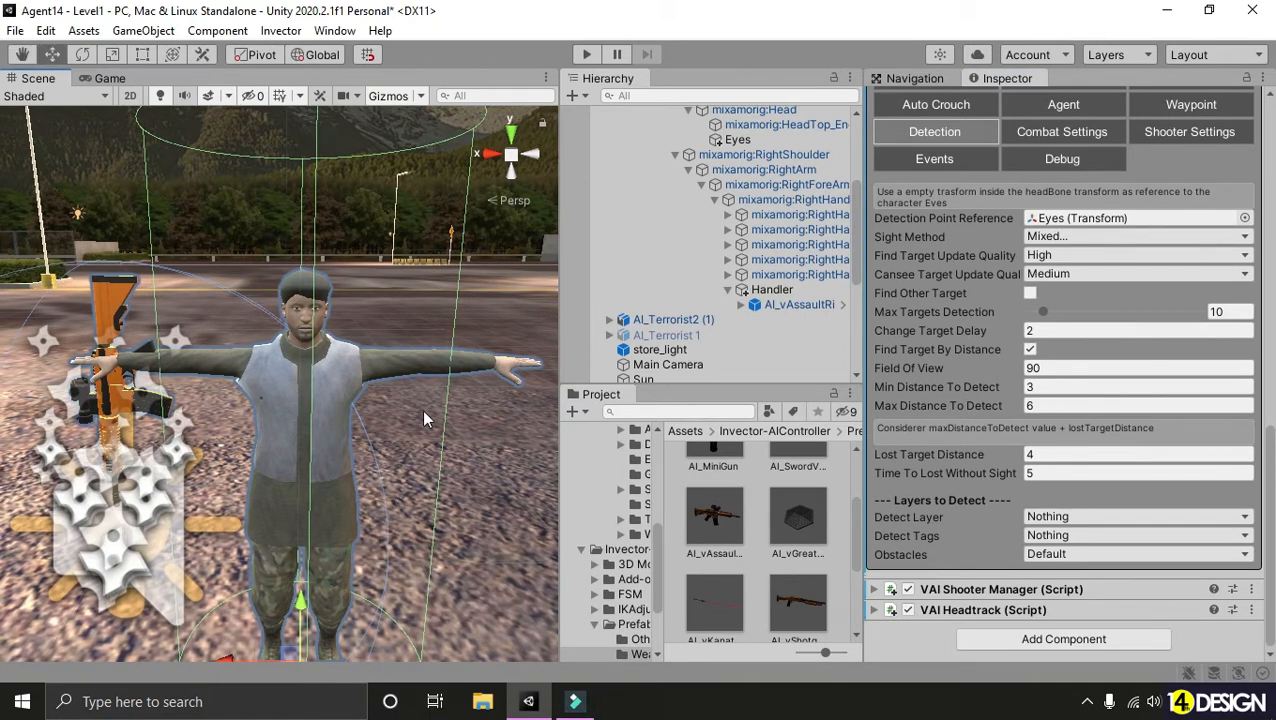
{"action": "left_click", "coordinate": [1092, 517]}
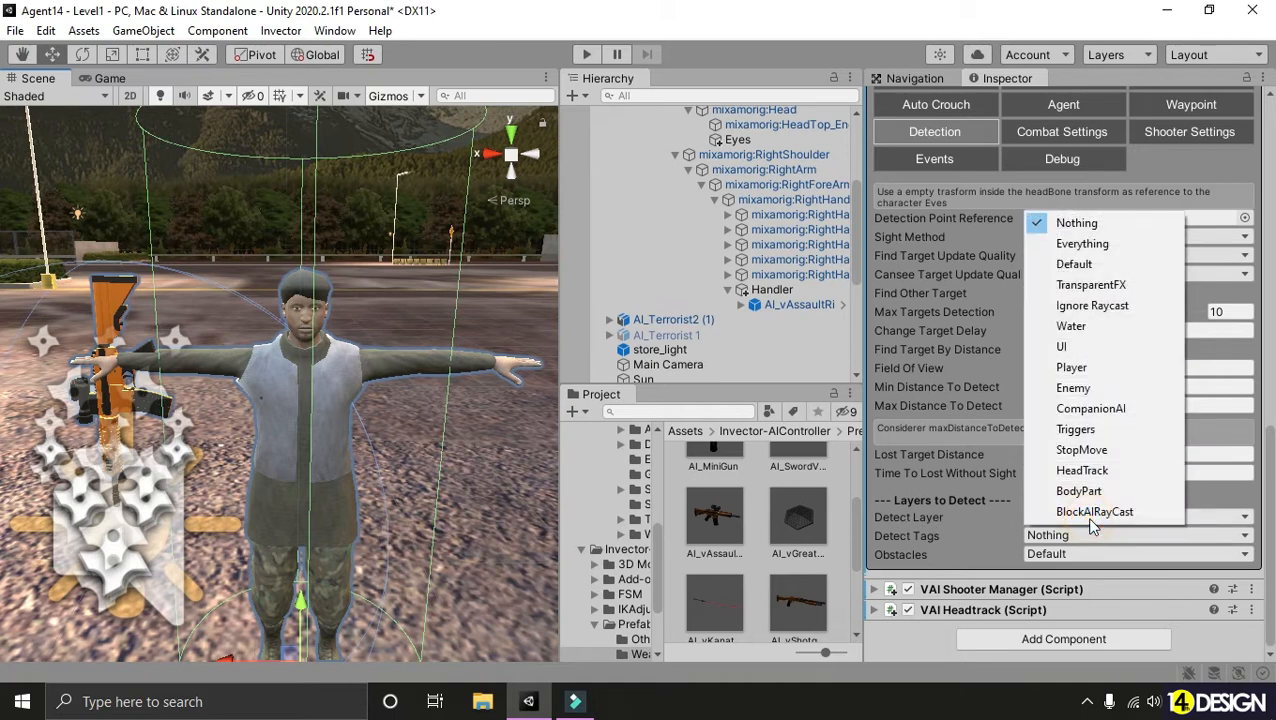
{"action": "left_click", "coordinate": [1087, 370]}
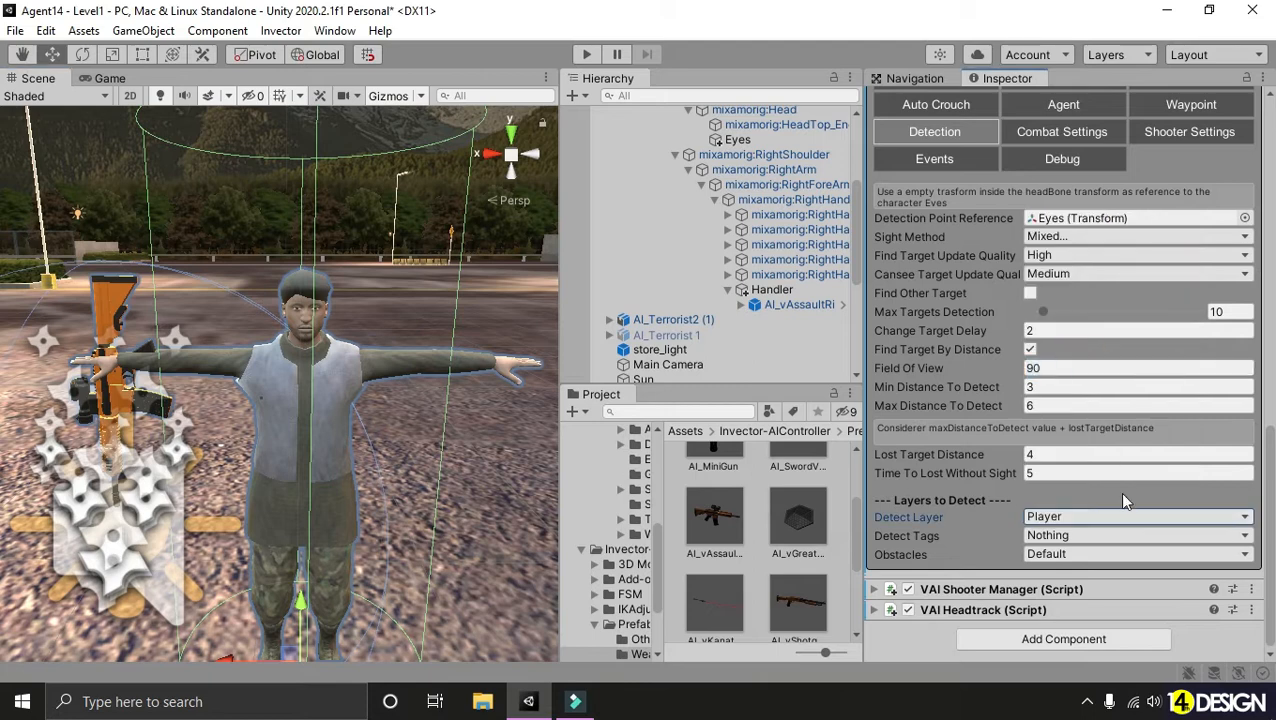
{"action": "left_click", "coordinate": [1084, 537]}
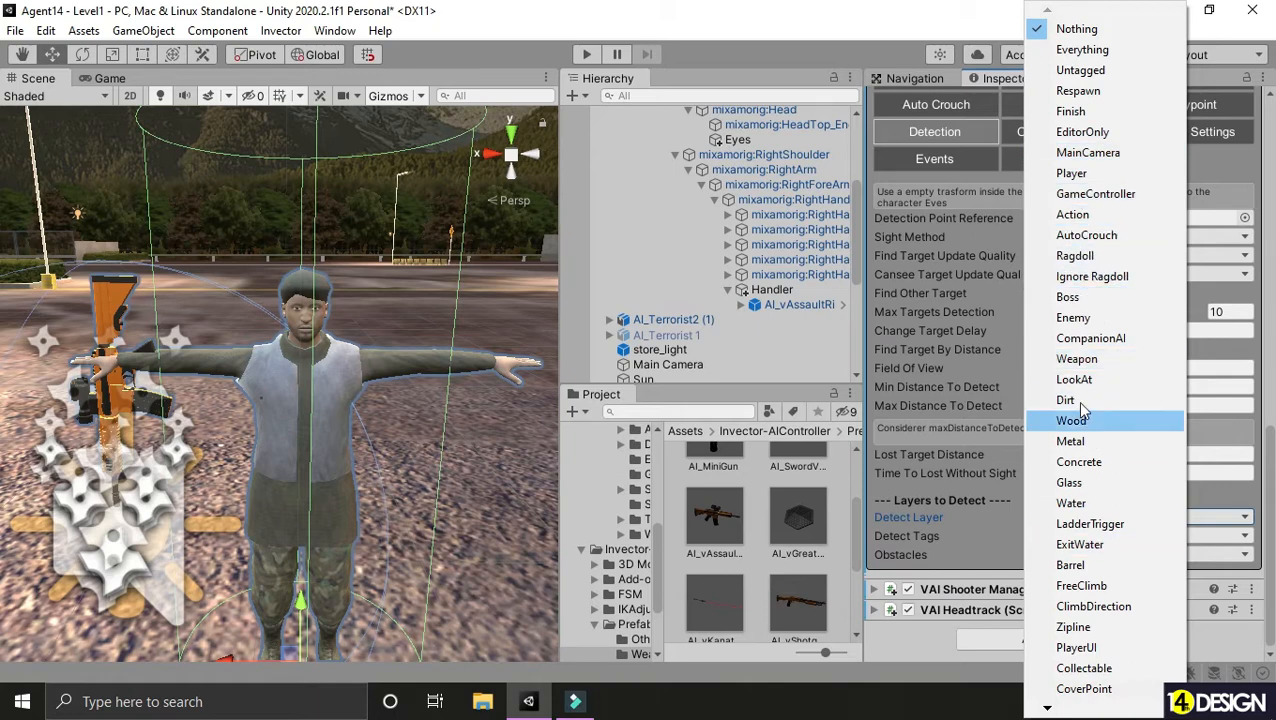
{"action": "left_click", "coordinate": [1078, 178]}
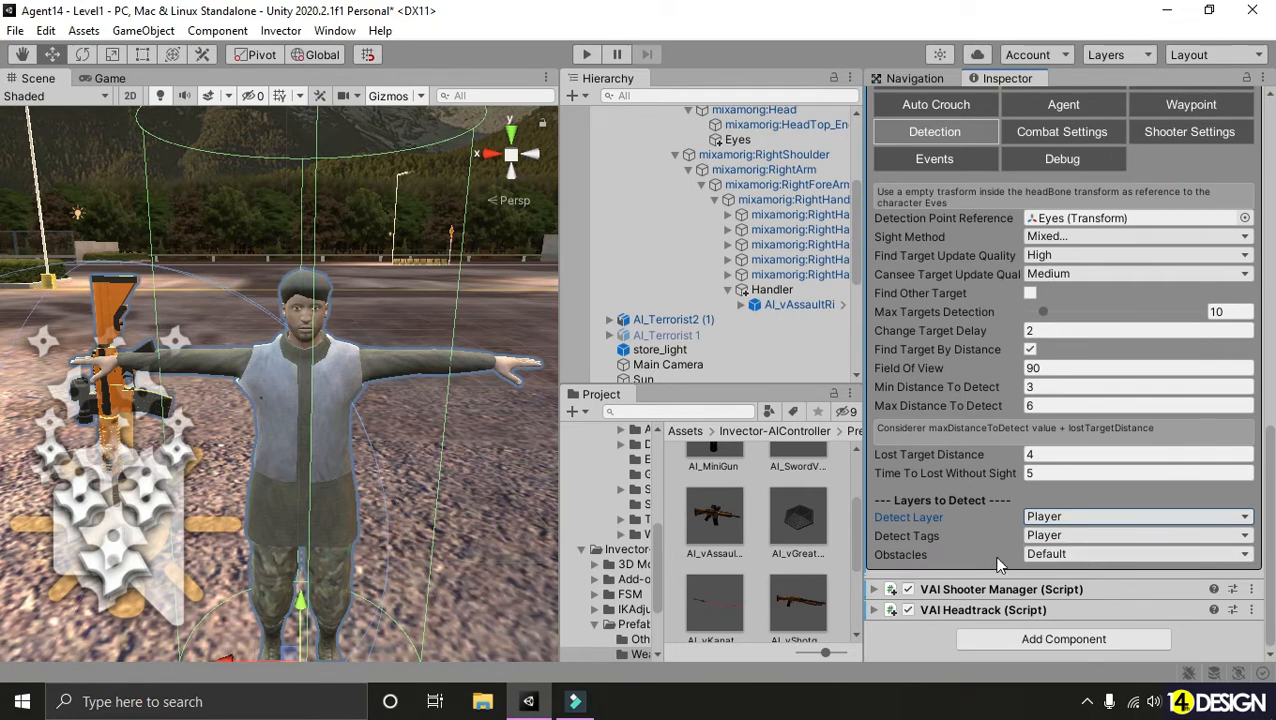
- Review the AI Shooter Controller's combat, shooter, waypoint and health settings, and collapse the component
{"action": "scroll", "coordinate": [997, 563], "scroll_direction": "up", "scroll_amount": 3}
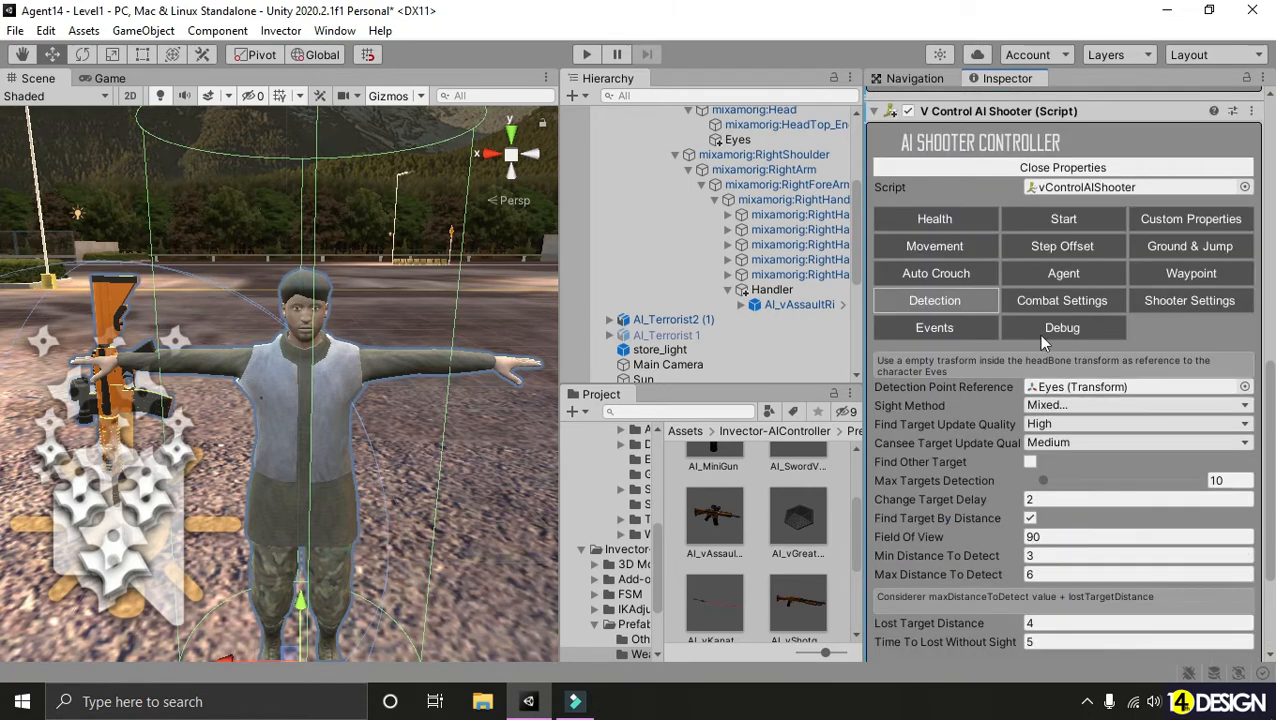
{"action": "scroll", "coordinate": [1043, 305], "scroll_direction": "up", "scroll_amount": 3}
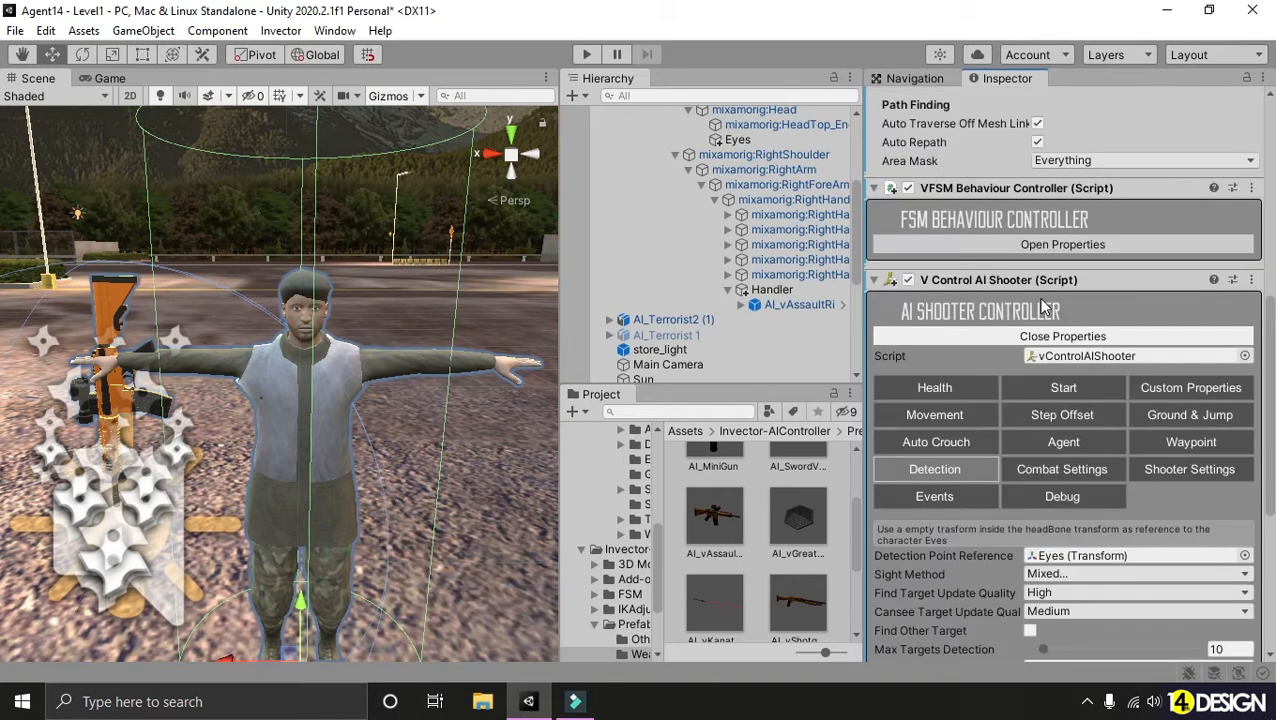
{"action": "left_click", "coordinate": [1097, 476]}
{"action": "scroll", "coordinate": [1009, 489], "scroll_direction": "down", "scroll_amount": 3}
{"action": "scroll", "coordinate": [1059, 470], "scroll_direction": "up", "scroll_amount": 3}
{"action": "left_click", "coordinate": [1175, 474]}
{"action": "left_click", "coordinate": [1170, 445]}
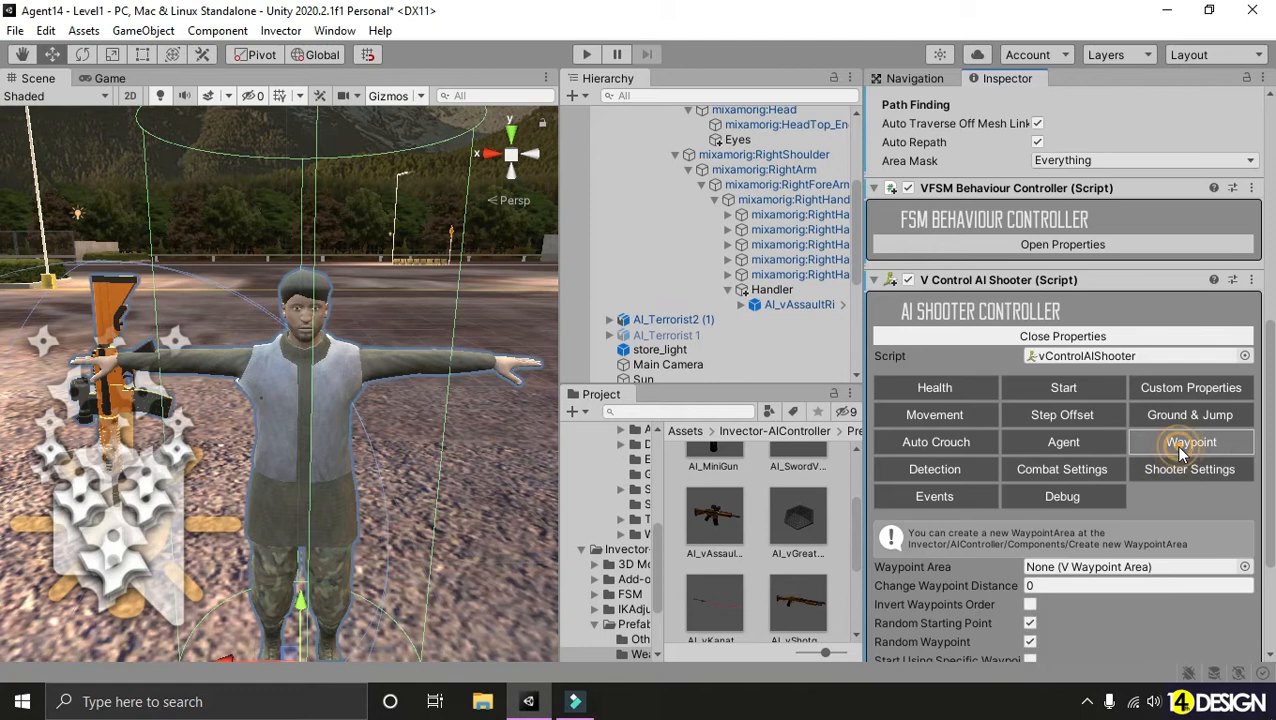
{"action": "scroll", "coordinate": [1167, 450], "scroll_direction": "up", "scroll_amount": 3}
{"action": "left_click", "coordinate": [938, 557]}
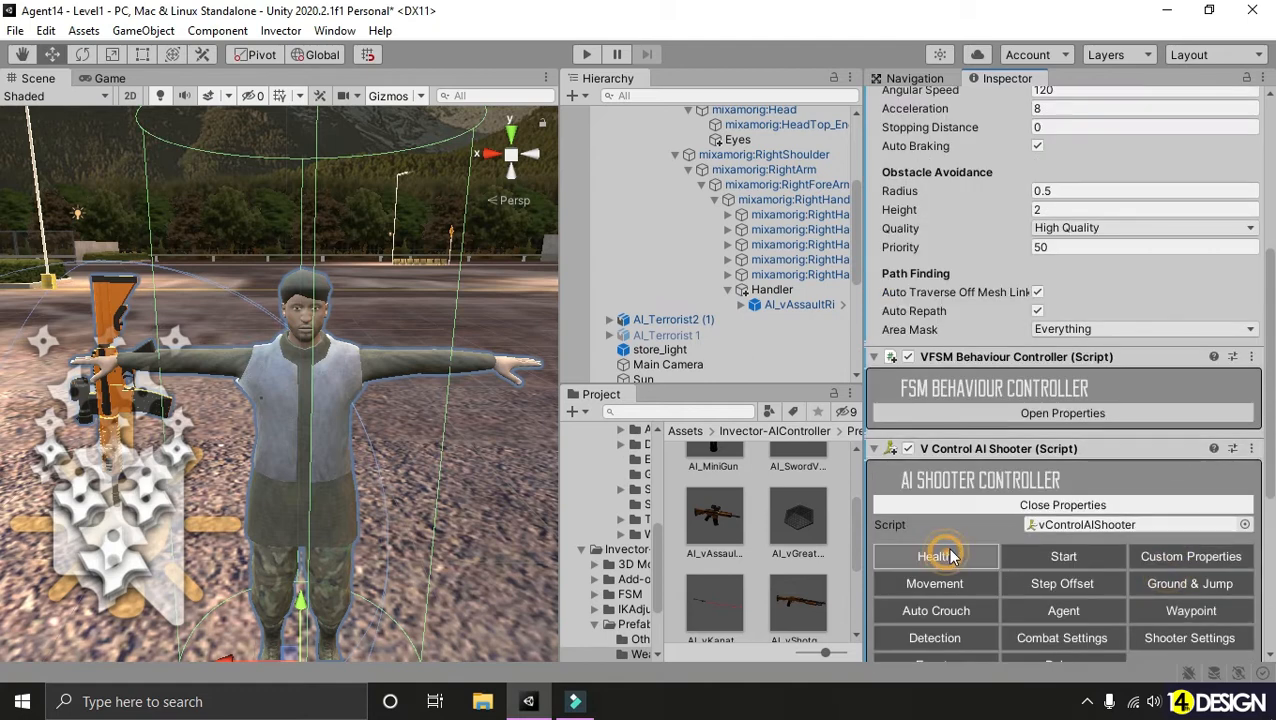
{"action": "left_click", "coordinate": [875, 449]}
{"action": "scroll", "coordinate": [406, 342], "scroll_direction": "down", "scroll_amount": 3}
- Collapse the armed AI_Terrorist2 (1) in the hierarchy and deactivate the duplicate AI_Terrorist2 (1) below it
{"action": "right_click_drag", "start_coordinate": [406, 342], "coordinate": [401, 293]}
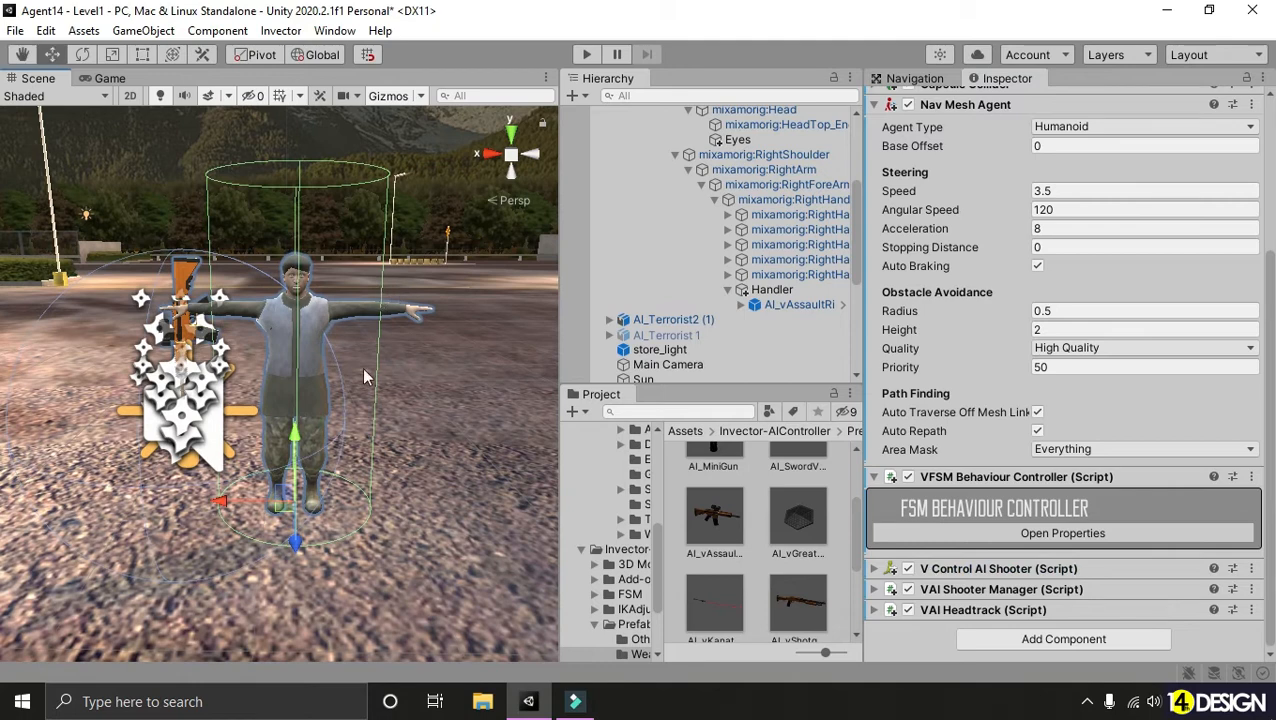
{"action": "scroll", "coordinate": [720, 230], "scroll_direction": "up", "scroll_amount": 5}
{"action": "left_click", "coordinate": [609, 143]}
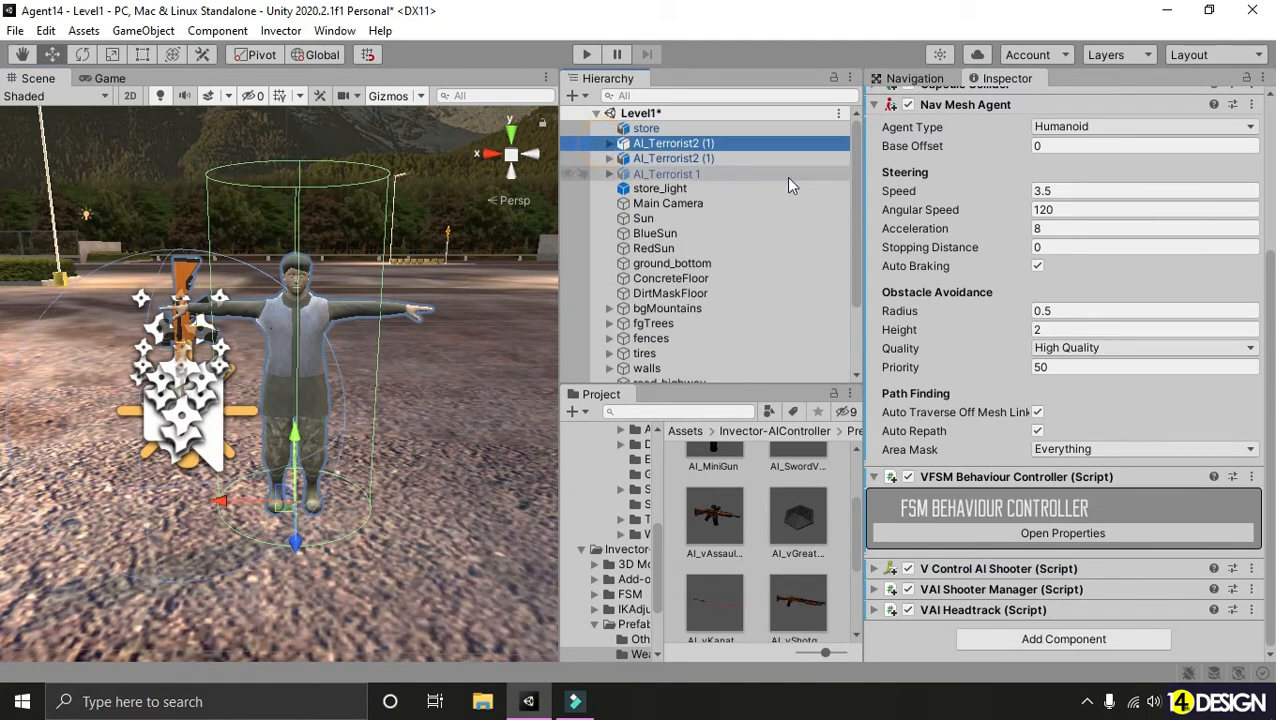
{"action": "left_click_drag", "start_coordinate": [863, 200], "coordinate": [919, 205]}
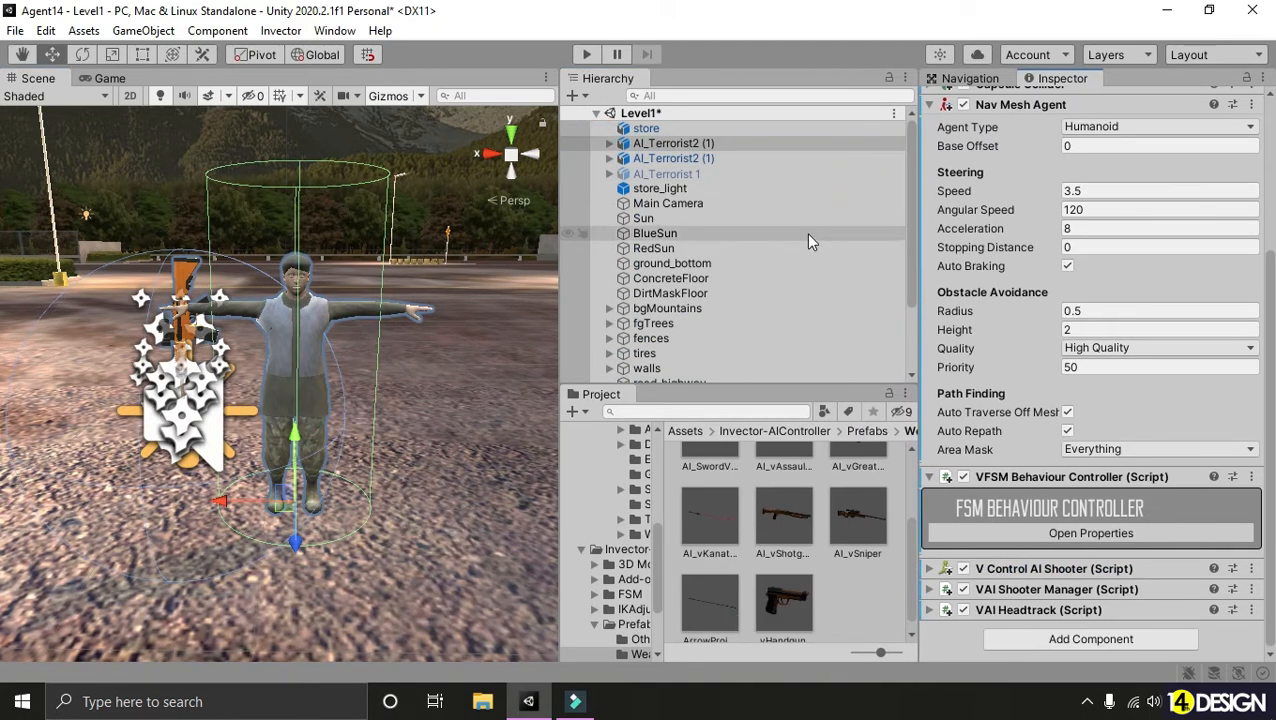
{"action": "left_click", "coordinate": [700, 160]}
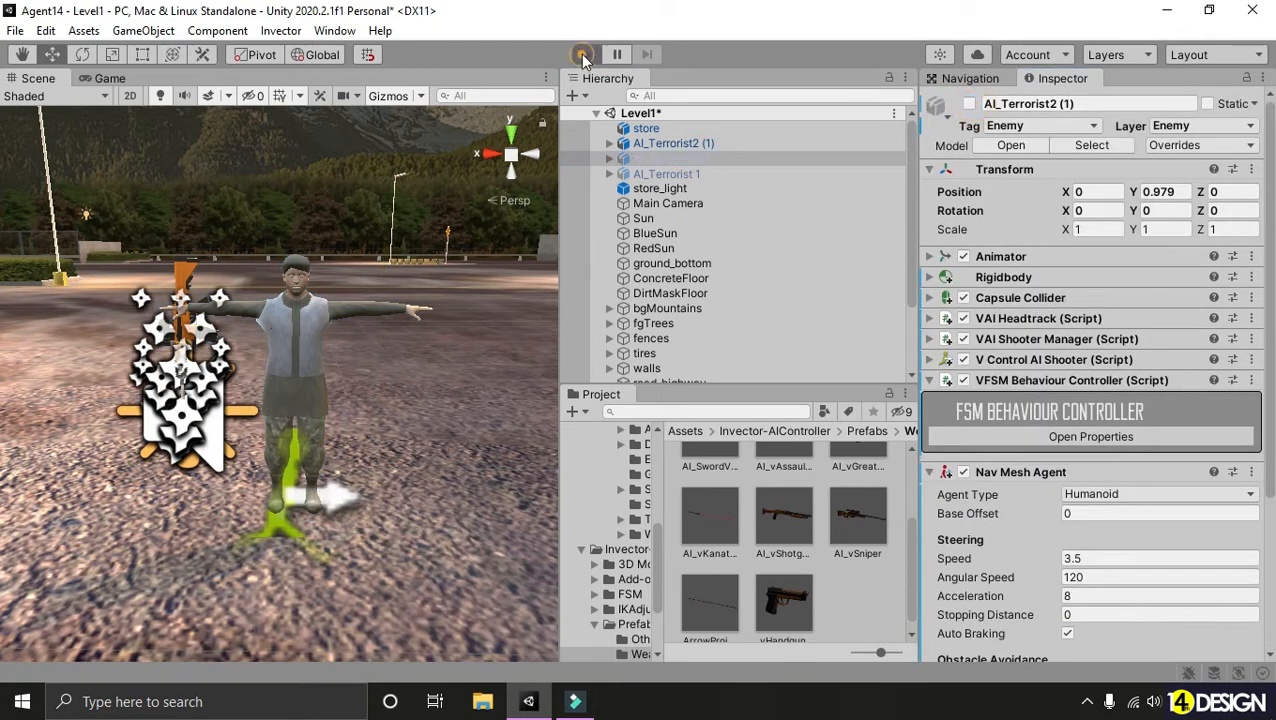
- Run the game in play mode and show the enemy in the Scene view with gizmos hidden
{"action": "left_click", "coordinate": [584, 56]}
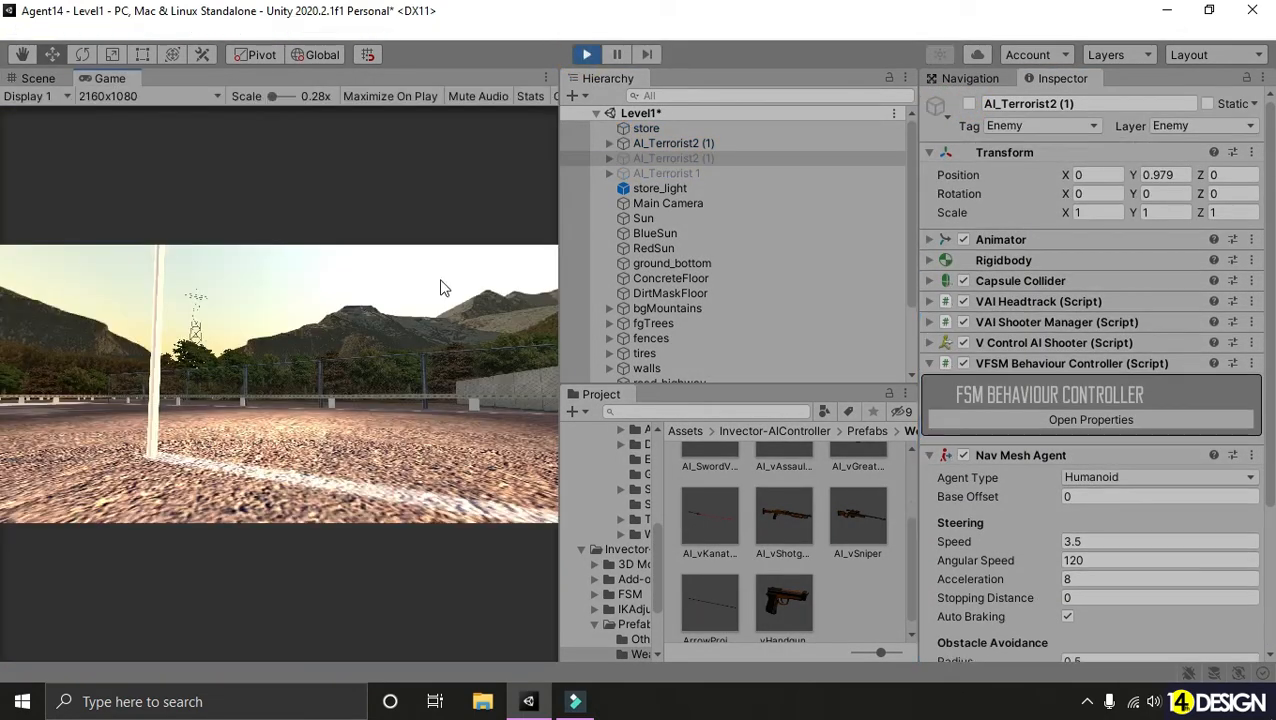
{"action": "left_click", "coordinate": [40, 80]}
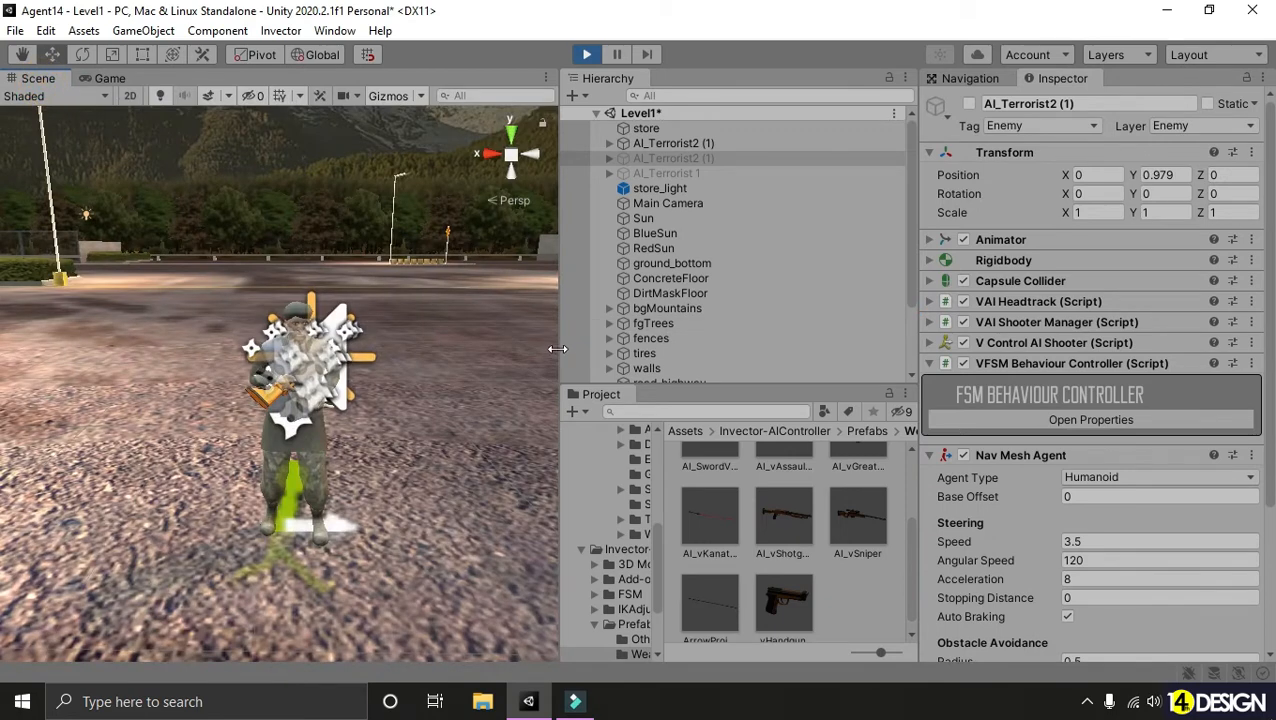
{"action": "left_click_drag", "start_coordinate": [560, 335], "coordinate": [590, 335]}
{"action": "left_click_drag", "start_coordinate": [488, 147], "coordinate": [500, 313], "text": "alt"}
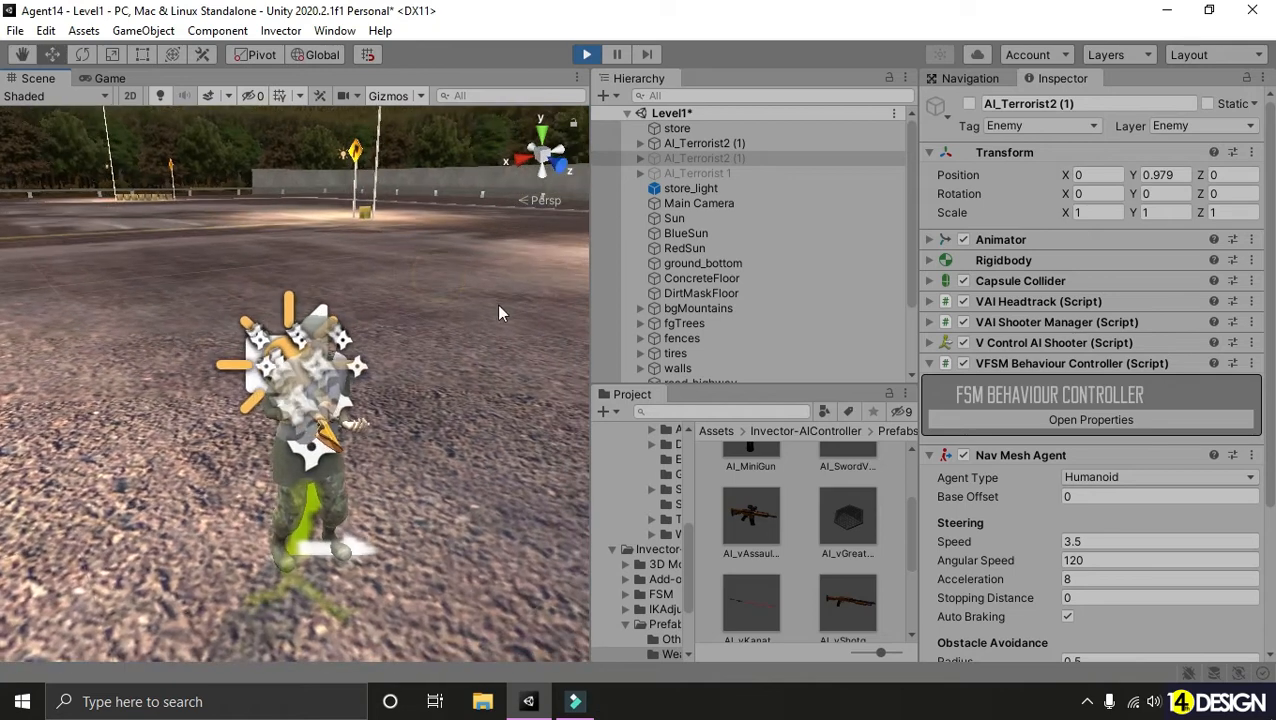
{"action": "left_click", "coordinate": [388, 96]}
- Examine up close how the enemy holds the assault rifle in play mode
{"action": "right_click_drag", "start_coordinate": [377, 268], "coordinate": [384, 325]}
{"action": "scroll", "coordinate": [384, 310], "scroll_direction": "up", "scroll_amount": 5}
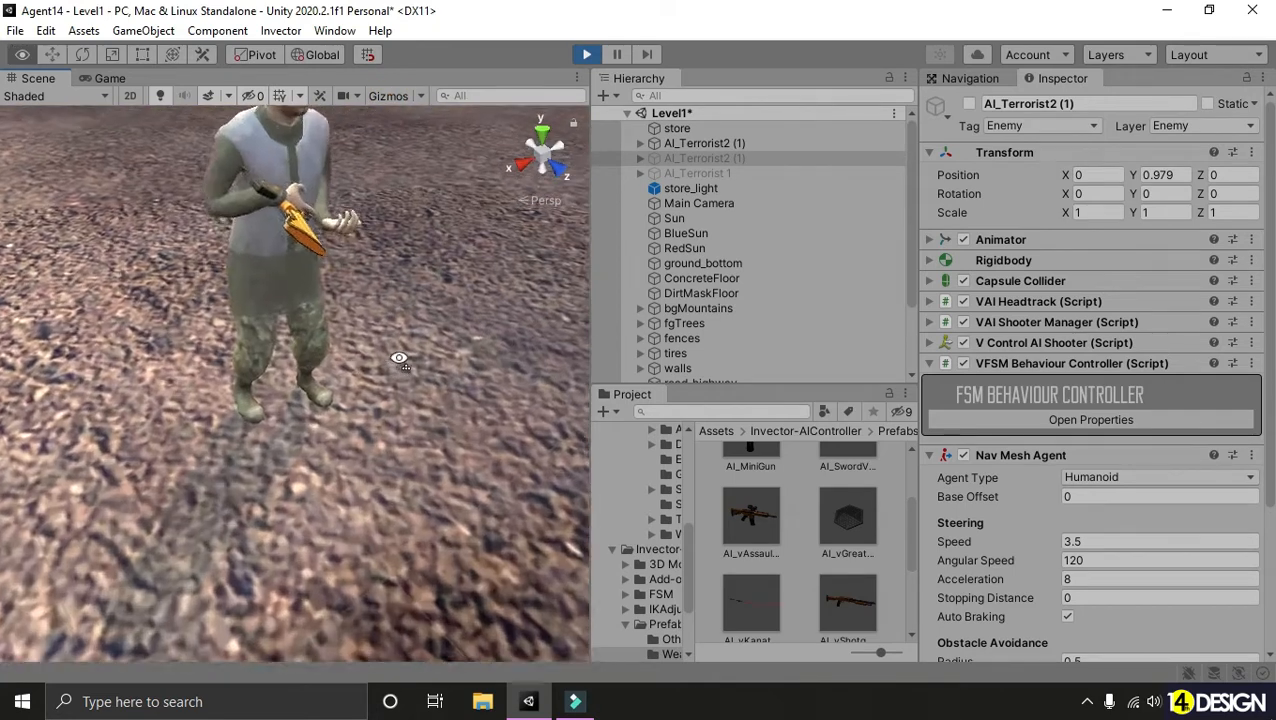
{"action": "middle_click_drag", "start_coordinate": [384, 299], "coordinate": [388, 470]}
{"action": "left_click_drag", "start_coordinate": [388, 470], "coordinate": [239, 293], "text": "alt"}
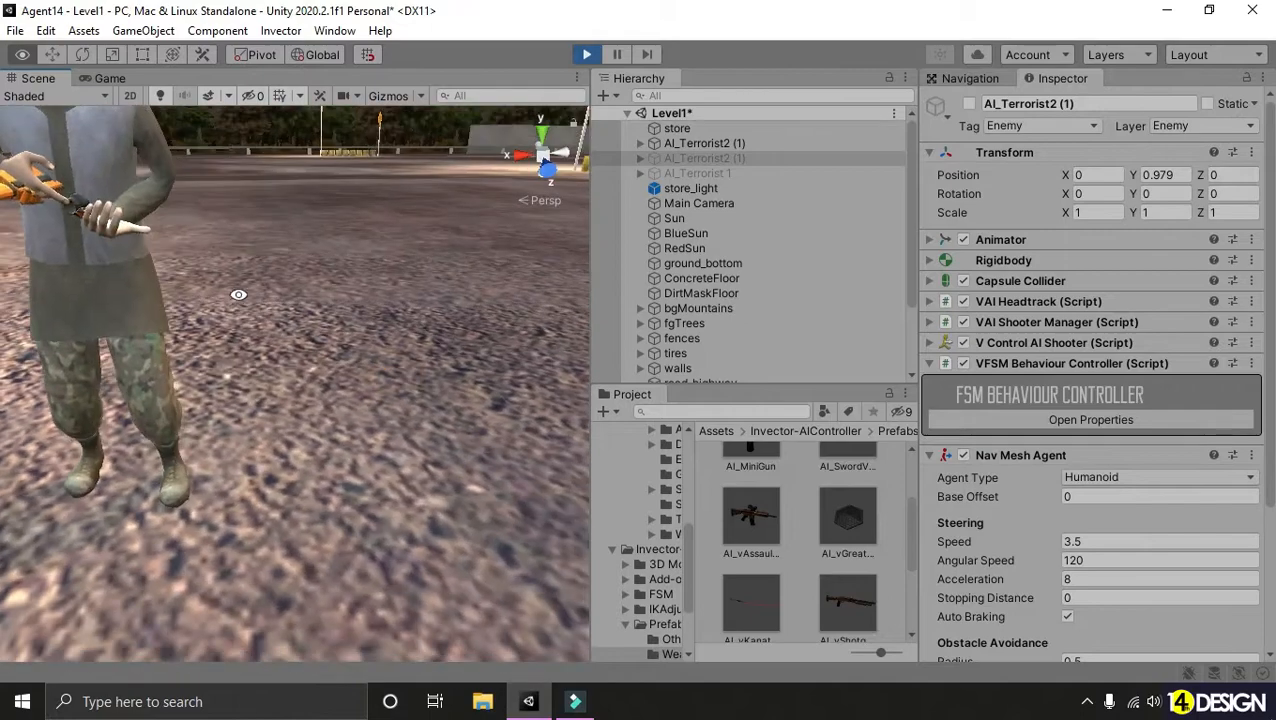
{"action": "middle_click_drag", "start_coordinate": [239, 293], "coordinate": [345, 340]}
{"action": "left_click_drag", "start_coordinate": [345, 340], "coordinate": [187, 255], "text": "alt"}
{"action": "scroll", "coordinate": [356, 285], "scroll_direction": "up", "scroll_amount": 4}
{"action": "left_click_drag", "start_coordinate": [362, 293], "coordinate": [366, 306], "text": "alt"}
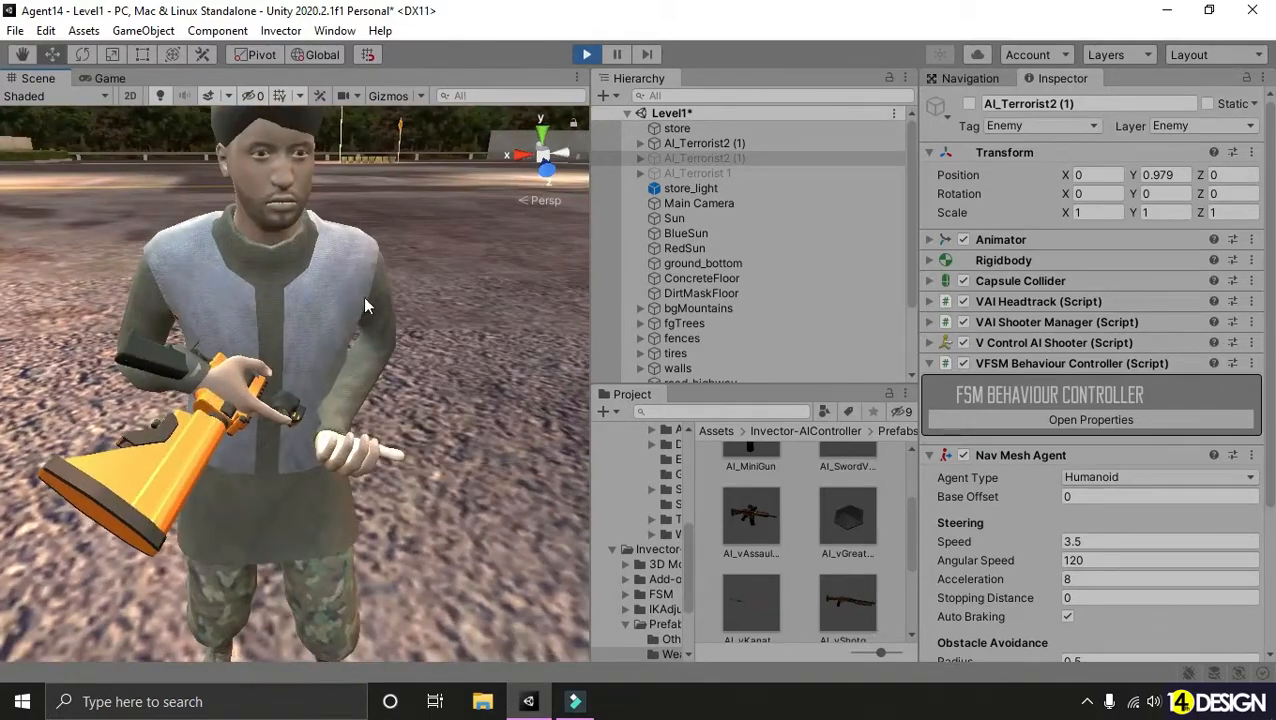
- Rotate the Handler under AI_Terrorist2 (1)'s right hand to about X -62.5, Y -70.7, Z 176.8, turning the assault rifle across the body
{"action": "left_click", "coordinate": [640, 143]}
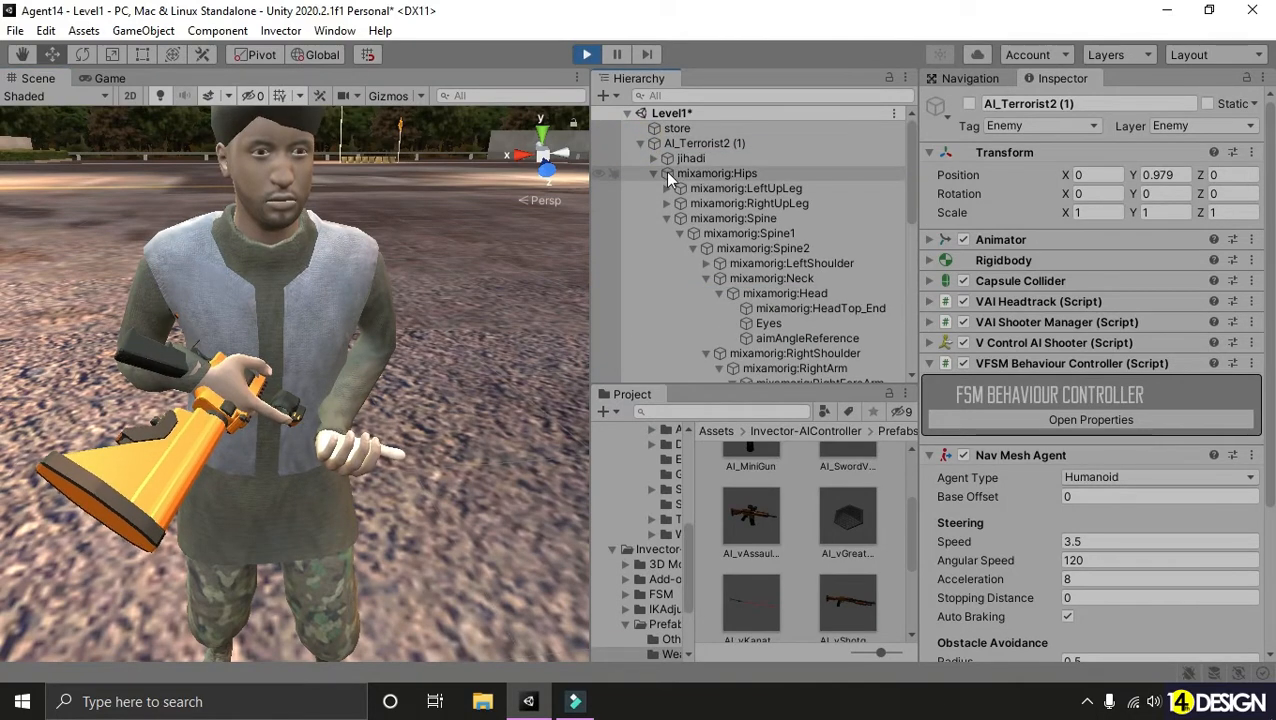
{"action": "scroll", "coordinate": [665, 172], "scroll_direction": "down", "scroll_amount": 3}
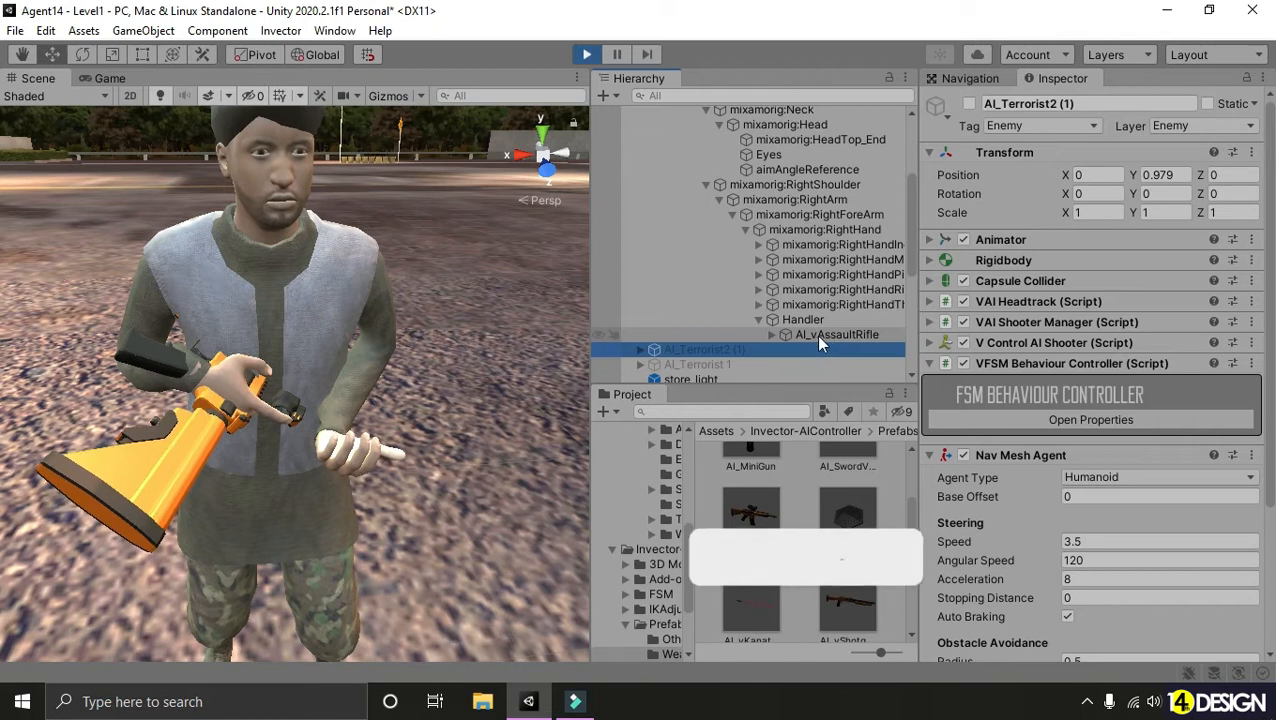
{"action": "scroll", "coordinate": [824, 325], "scroll_direction": "down", "scroll_amount": 2}
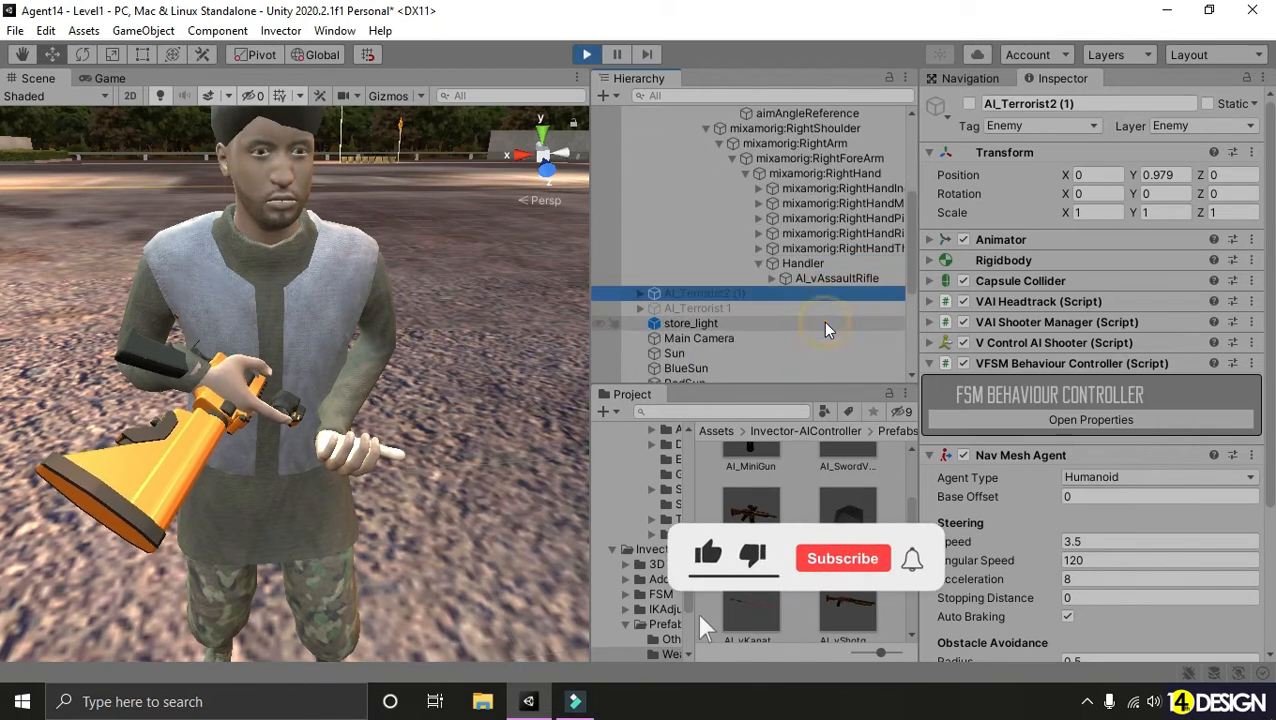
{"action": "left_click", "coordinate": [812, 264]}
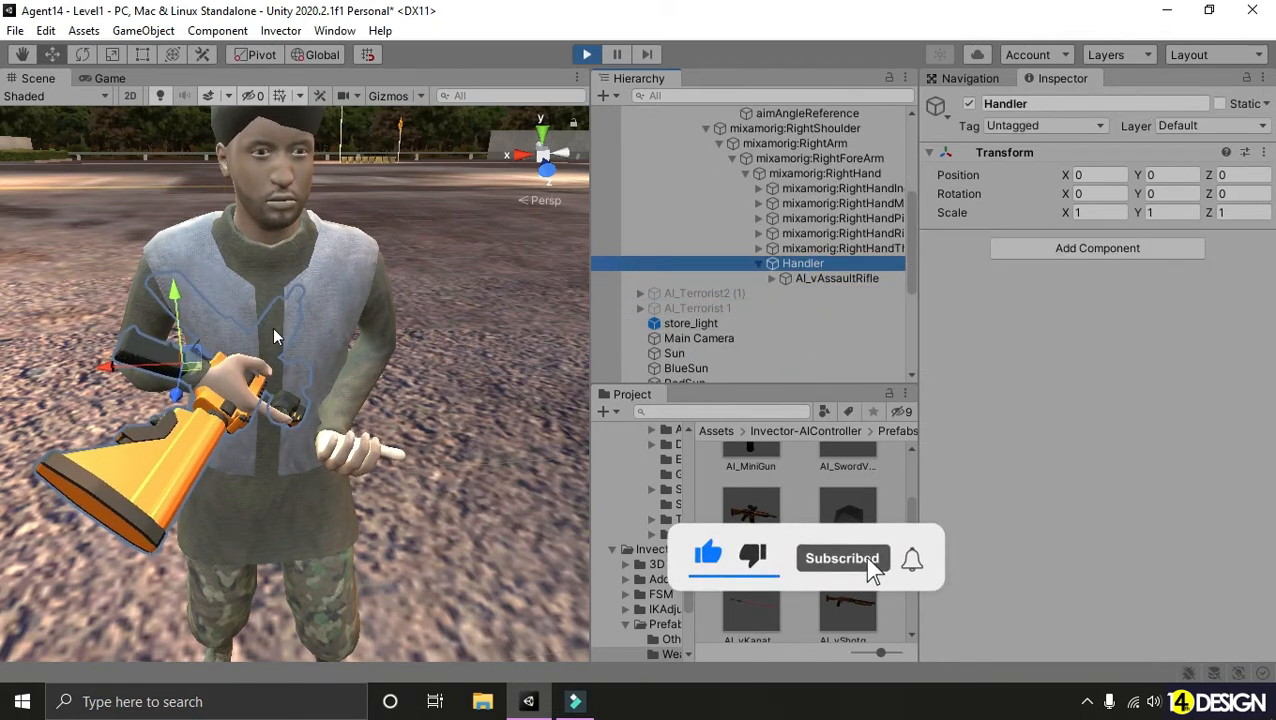
{"action": "key", "text": "e"}
{"action": "left_click_drag", "start_coordinate": [228, 345], "coordinate": [160, 224]}
{"action": "right_click_drag", "start_coordinate": [160, 224], "coordinate": [384, 336]}
{"action": "scroll", "coordinate": [390, 337], "scroll_direction": "down", "scroll_amount": 5}
{"action": "scroll", "coordinate": [389, 336], "scroll_direction": "up", "scroll_amount": 5}
{"action": "key", "text": "d"}
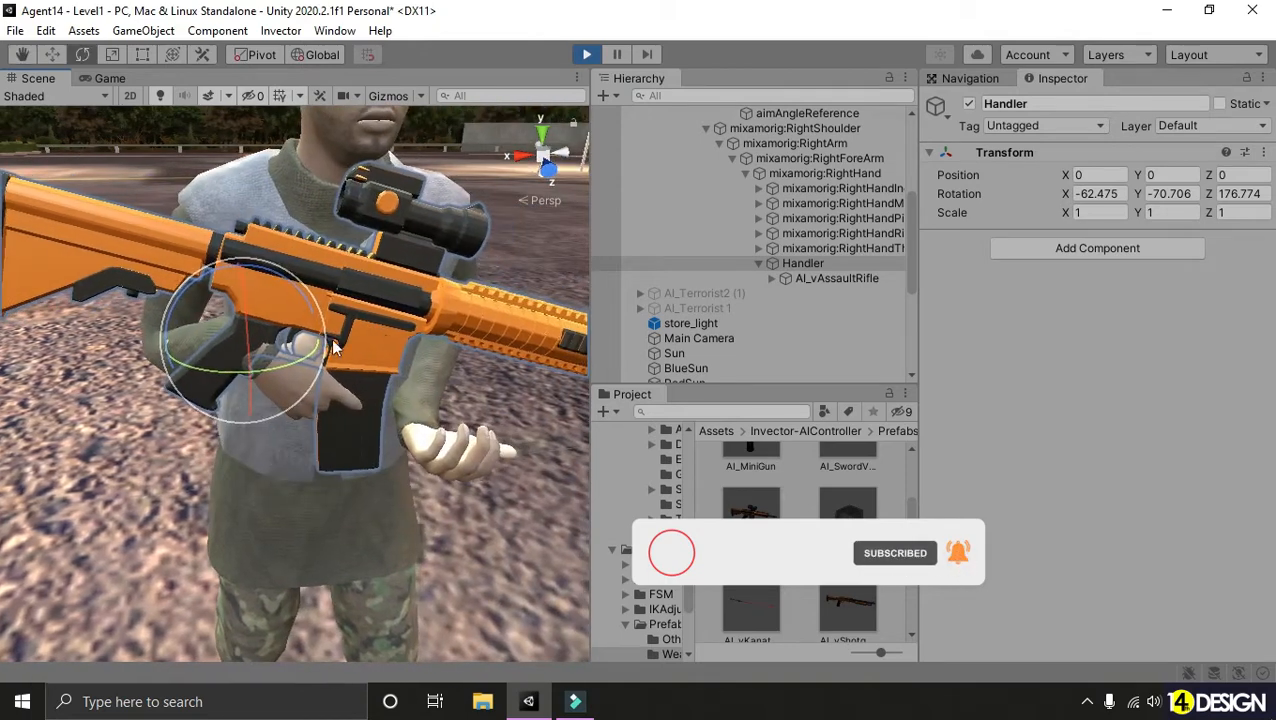
- Move the Handler to about -0.061, 0.109, 0.024 and rotate it to about -83.8, -9.3, 104.9, bringing the rifle into the enemy's hands
{"action": "left_click_drag", "start_coordinate": [308, 297], "coordinate": [404, 352]}
{"action": "key", "text": "w"}
{"action": "key", "text": "e"}
{"action": "key", "text": "w"}
{"action": "key", "text": "e"}
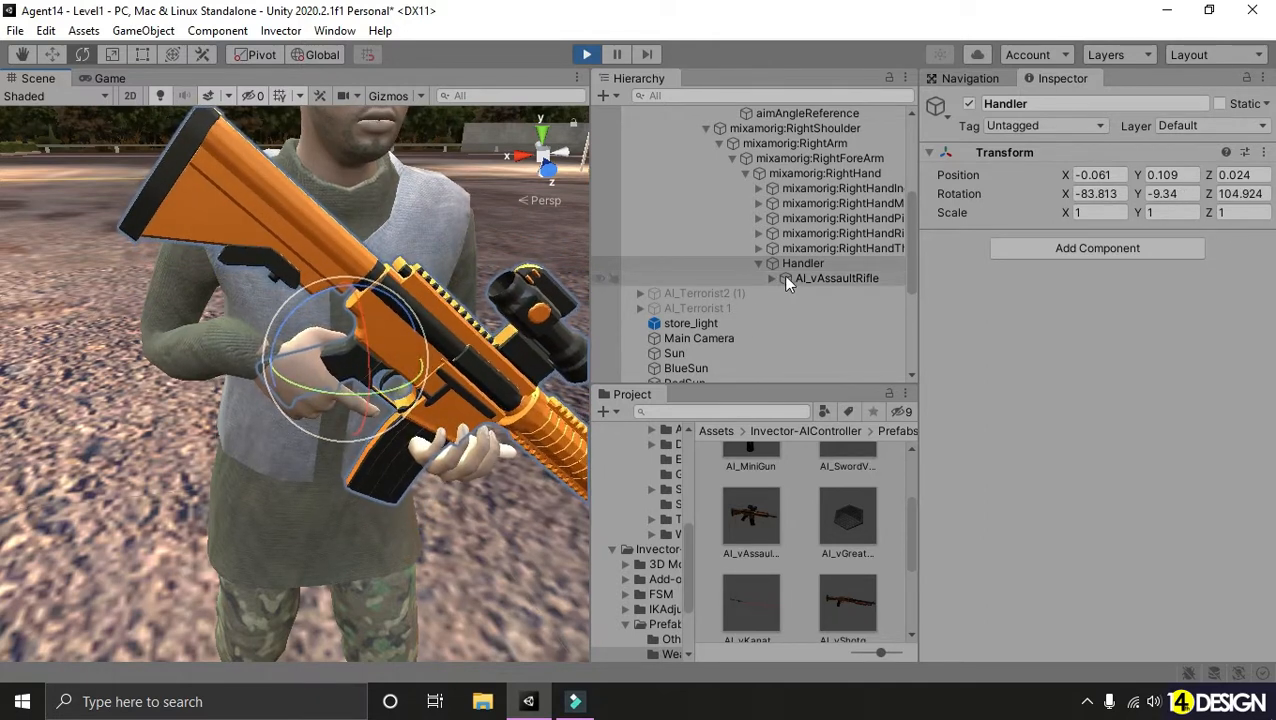
- Compare the AI_vAssaultRifle and Handler transforms, and inspect the enemy's rifle hold from the front
{"action": "left_click", "coordinate": [788, 278]}
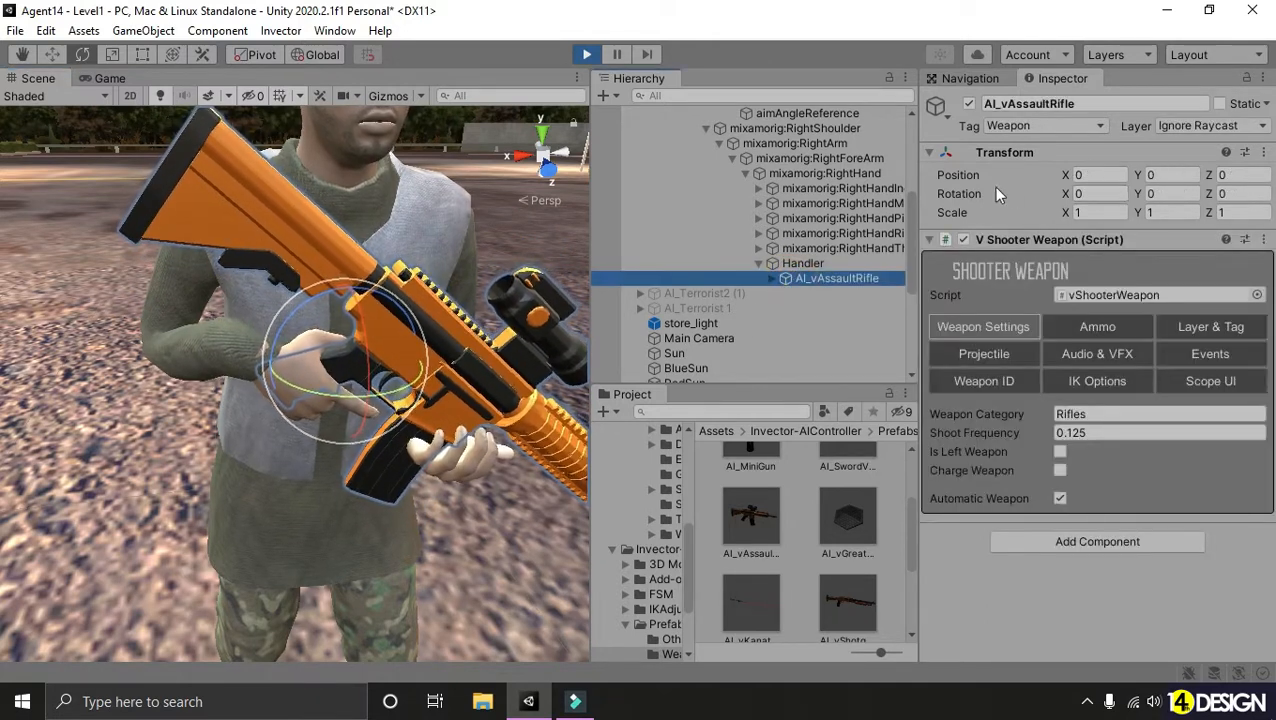
{"action": "left_click", "coordinate": [852, 263]}
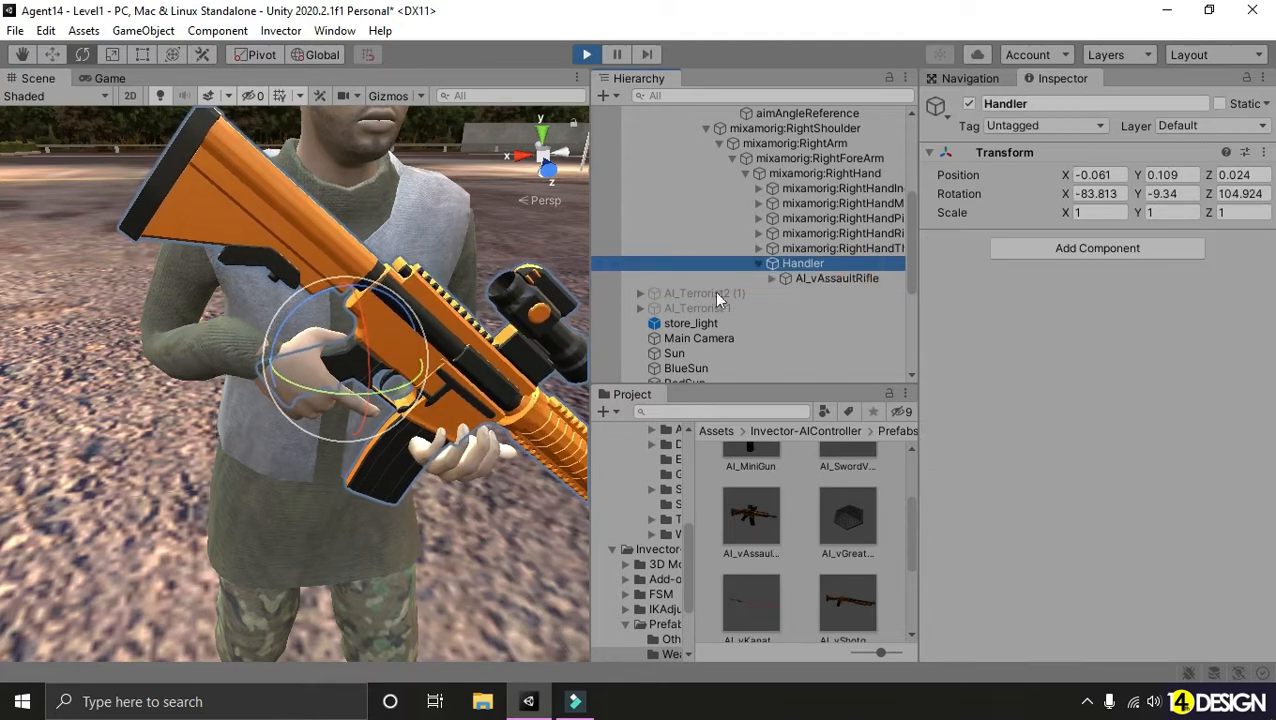
{"action": "key", "text": "f"}
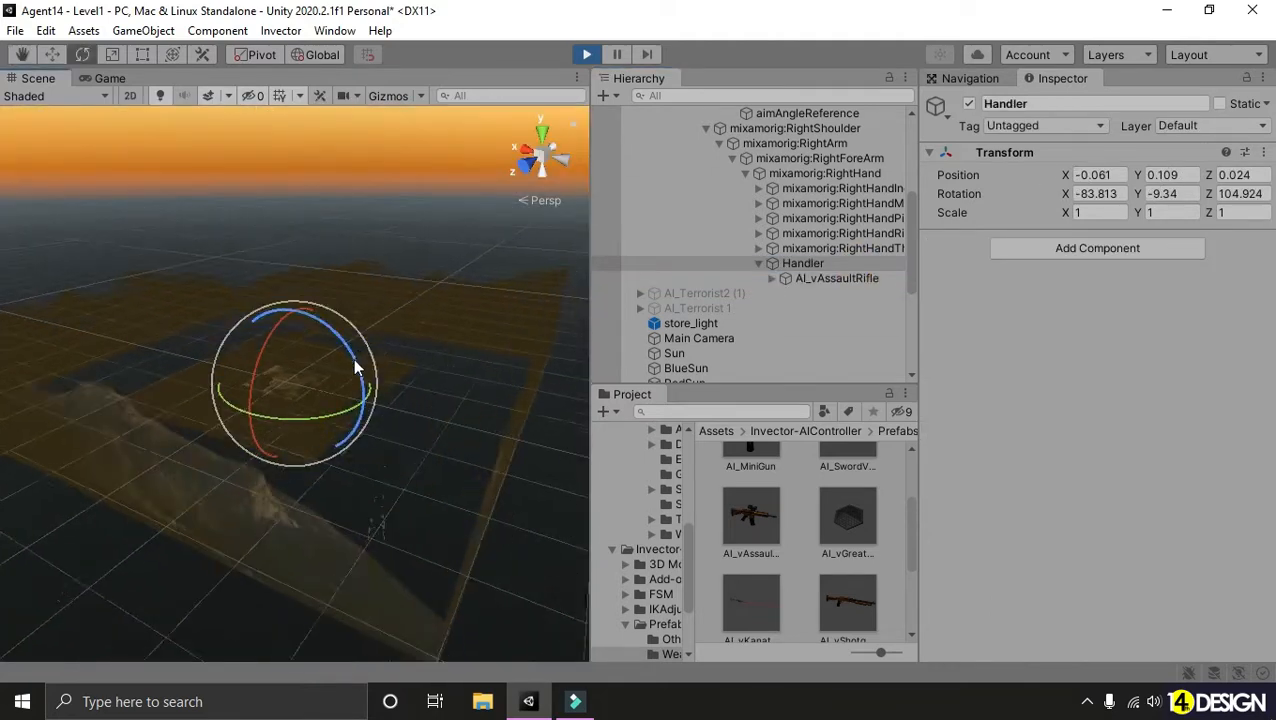
{"action": "left_click", "coordinate": [840, 278]}
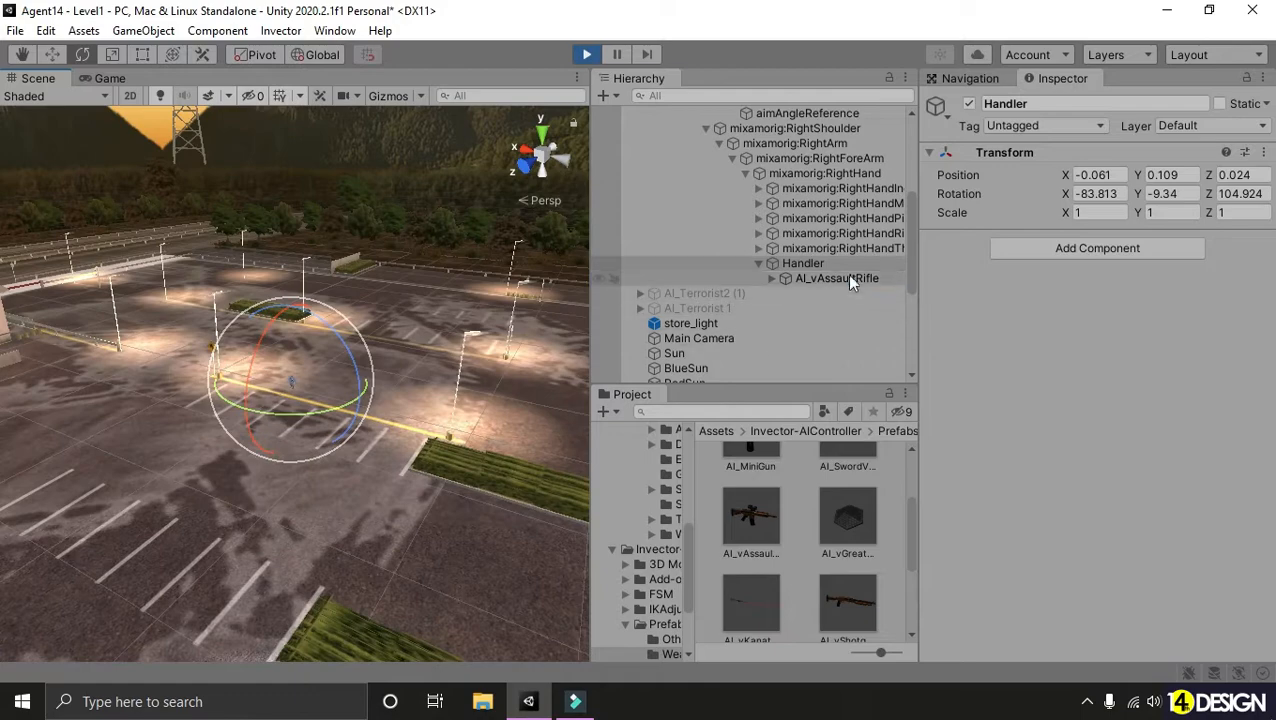
{"action": "key", "text": "f"}
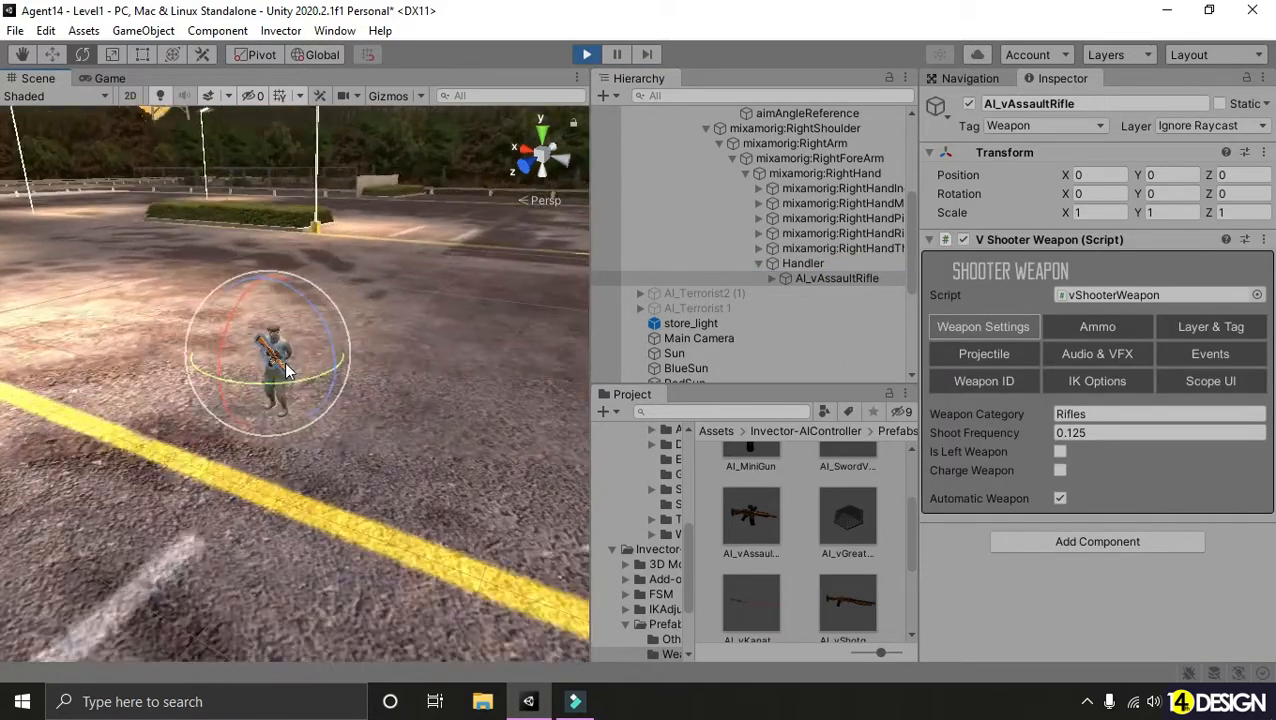
{"action": "left_click_drag", "start_coordinate": [373, 372], "coordinate": [448, 364], "text": "alt"}
{"action": "scroll", "coordinate": [448, 364], "scroll_direction": "up", "scroll_amount": 5}
- Fine-tune the Handler to position about -0.037, 0.084, 0.012 and rotation about -83.1, 51.8, 44.8 so both hands grip the rifle
{"action": "left_click", "coordinate": [855, 262]}
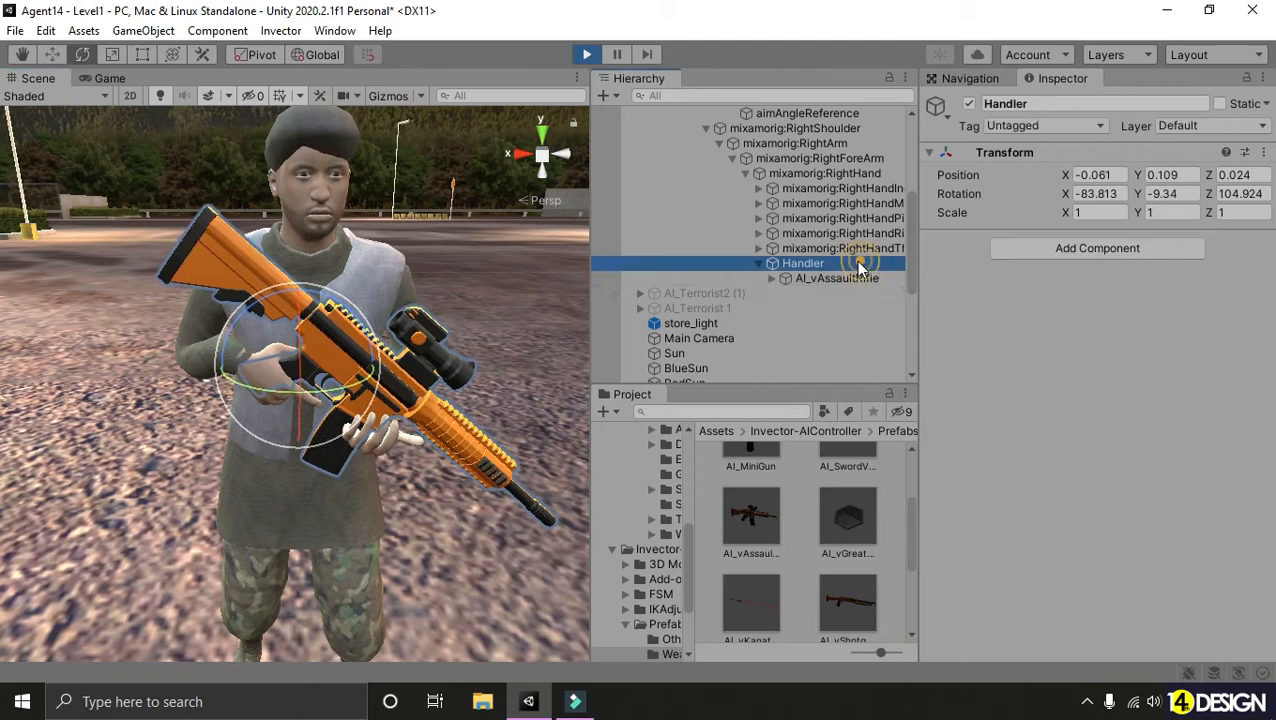
{"action": "key", "text": "w"}
{"action": "left_click_drag", "start_coordinate": [287, 372], "coordinate": [275, 362]}
{"action": "key", "text": "e"}
{"action": "left_click_drag", "start_coordinate": [354, 345], "coordinate": [304, 430]}
{"action": "key", "text": "w"}
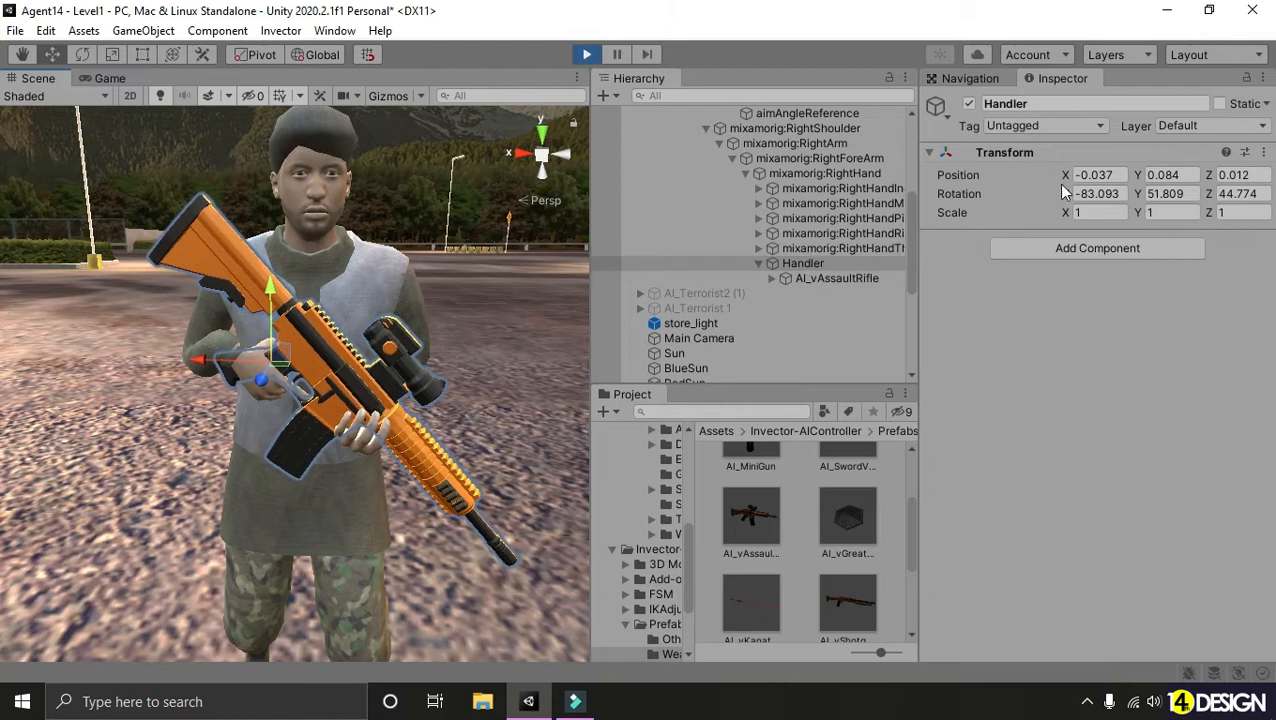
- Copy the Handler's Transform component and stop play mode
{"action": "left_click", "coordinate": [1264, 152]}
{"action": "left_click", "coordinate": [1152, 242]}
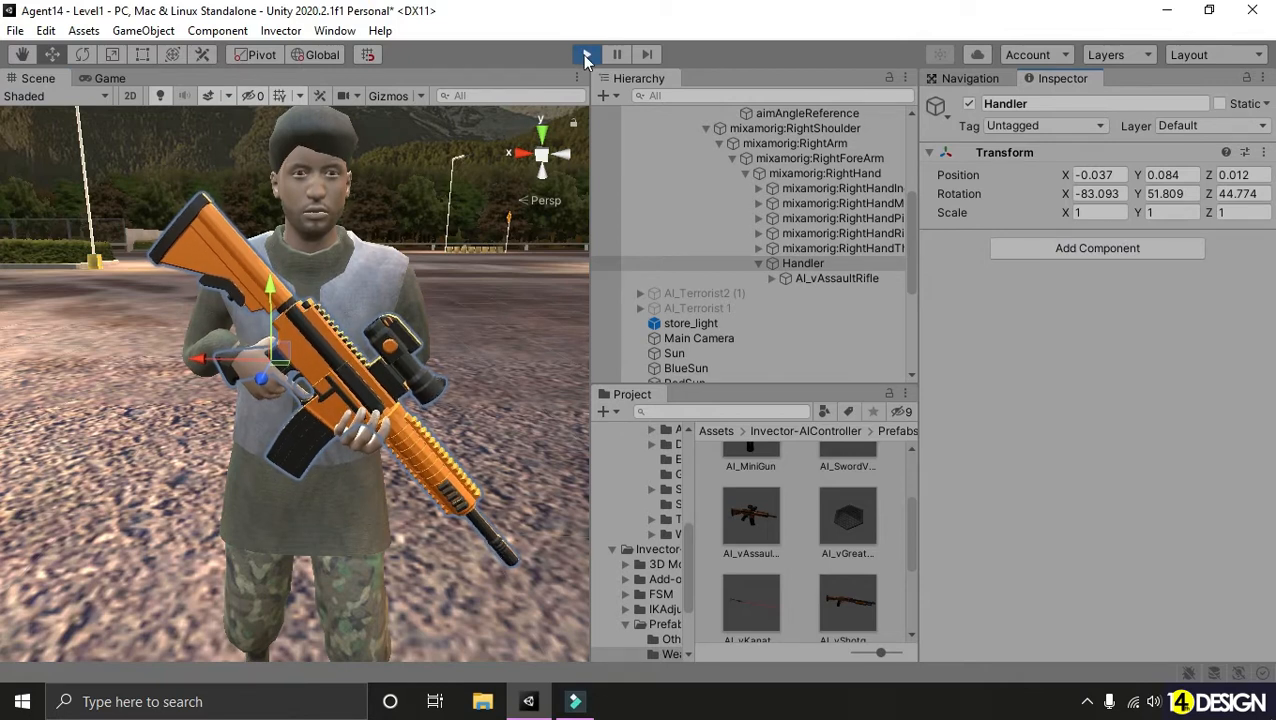
{"action": "left_click", "coordinate": [586, 57]}
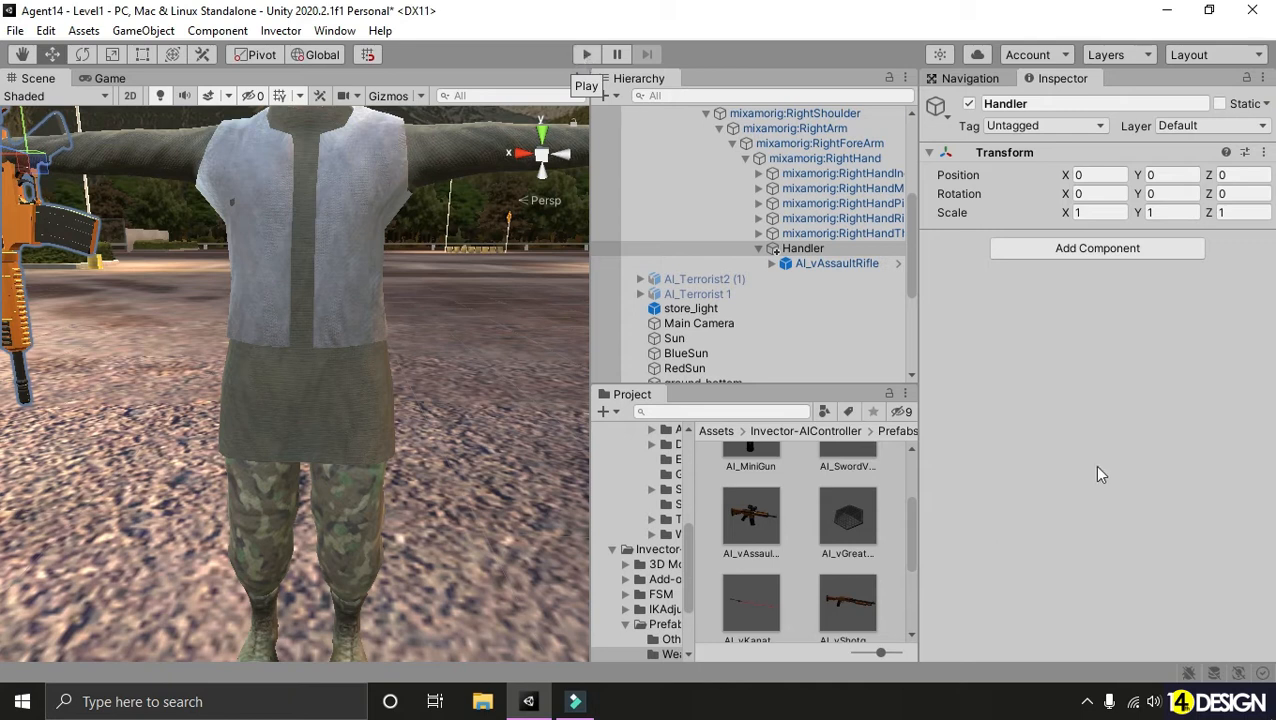
{"action": "left_click", "coordinate": [1087, 701]}
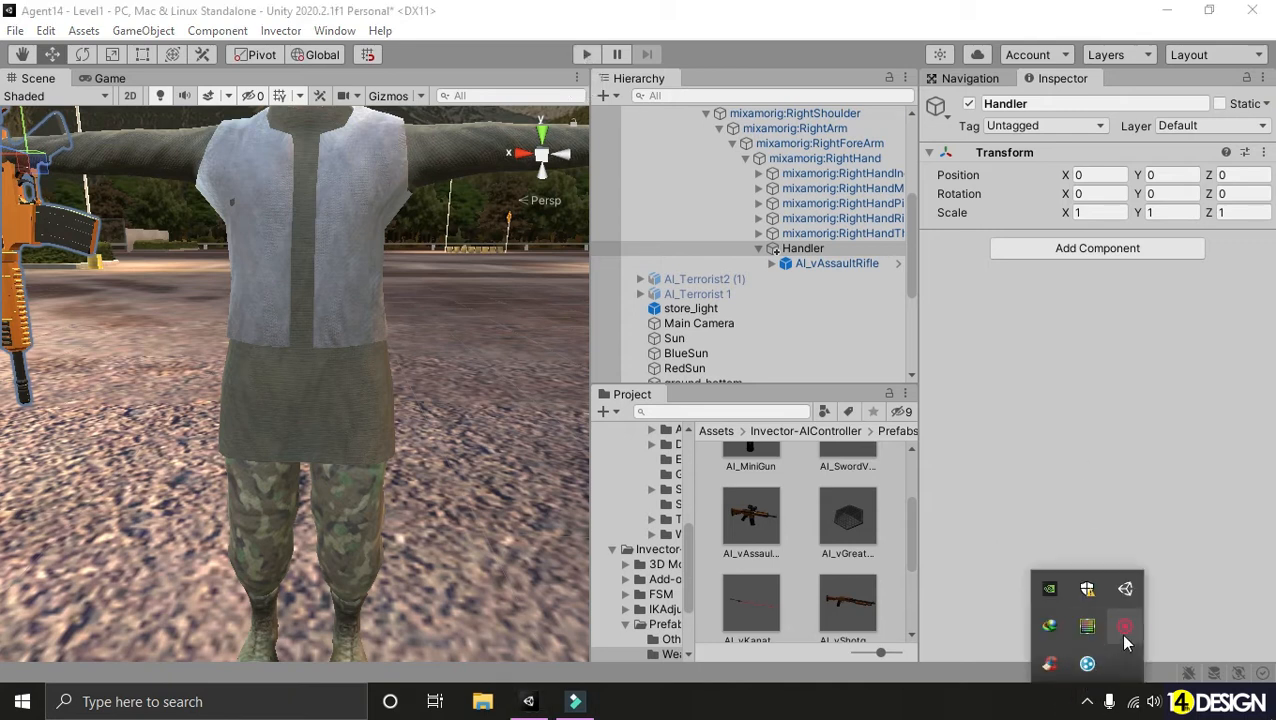
{"action": "right_click", "coordinate": [1123, 630]}
{"action": "left_click", "coordinate": [1124, 645]}
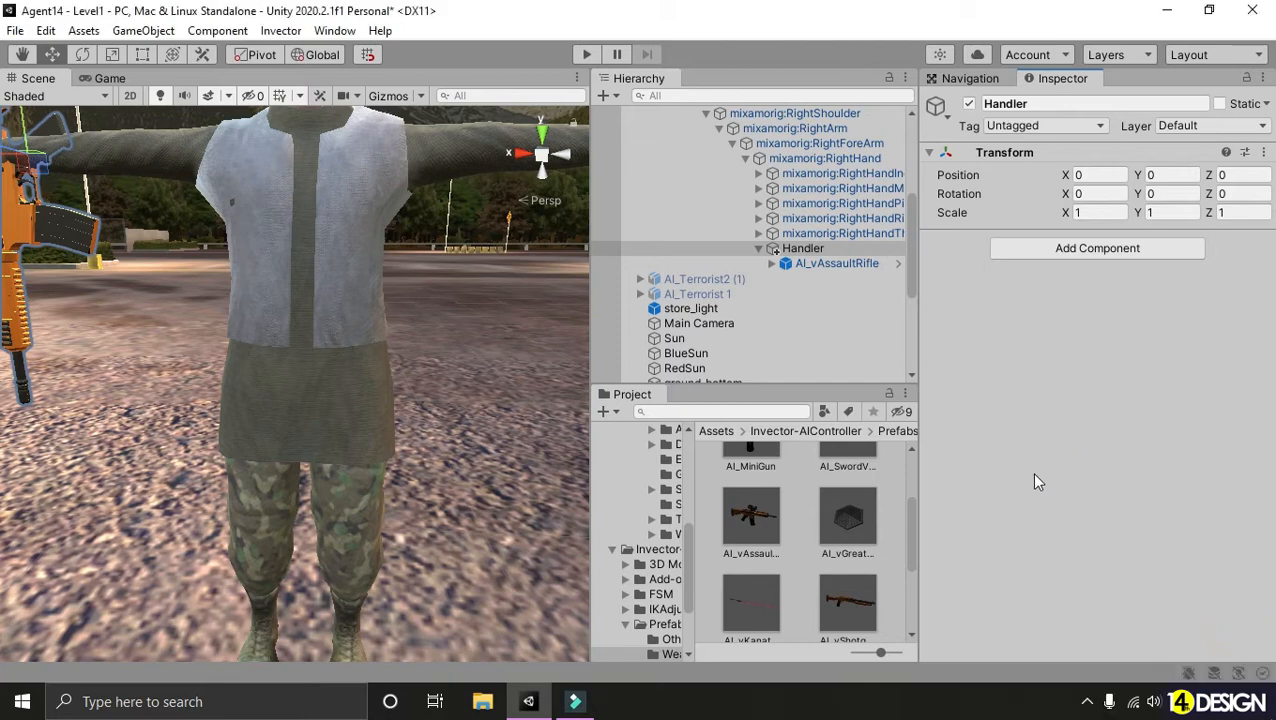
- Paste the copied component values onto the Handler's Transform in edit mode
{"action": "scroll", "coordinate": [343, 317], "scroll_direction": "down", "scroll_amount": 3}
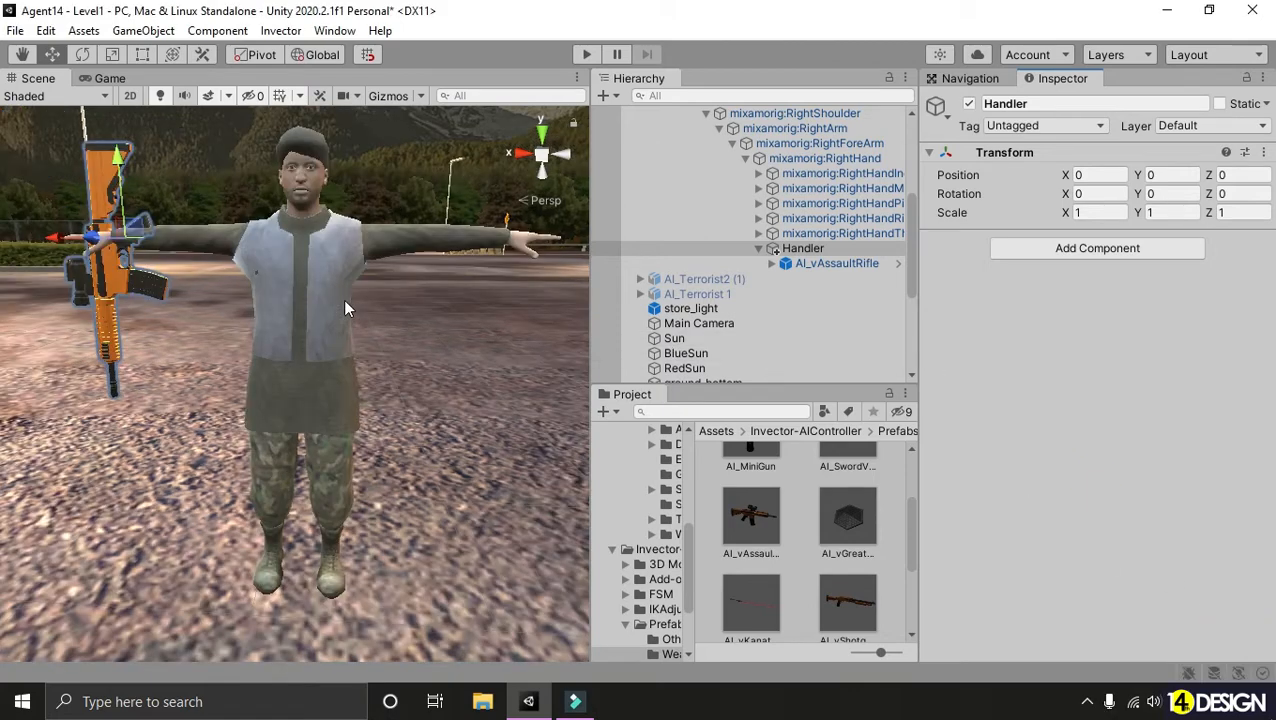
{"action": "scroll", "coordinate": [343, 299], "scroll_direction": "up", "scroll_amount": 2}
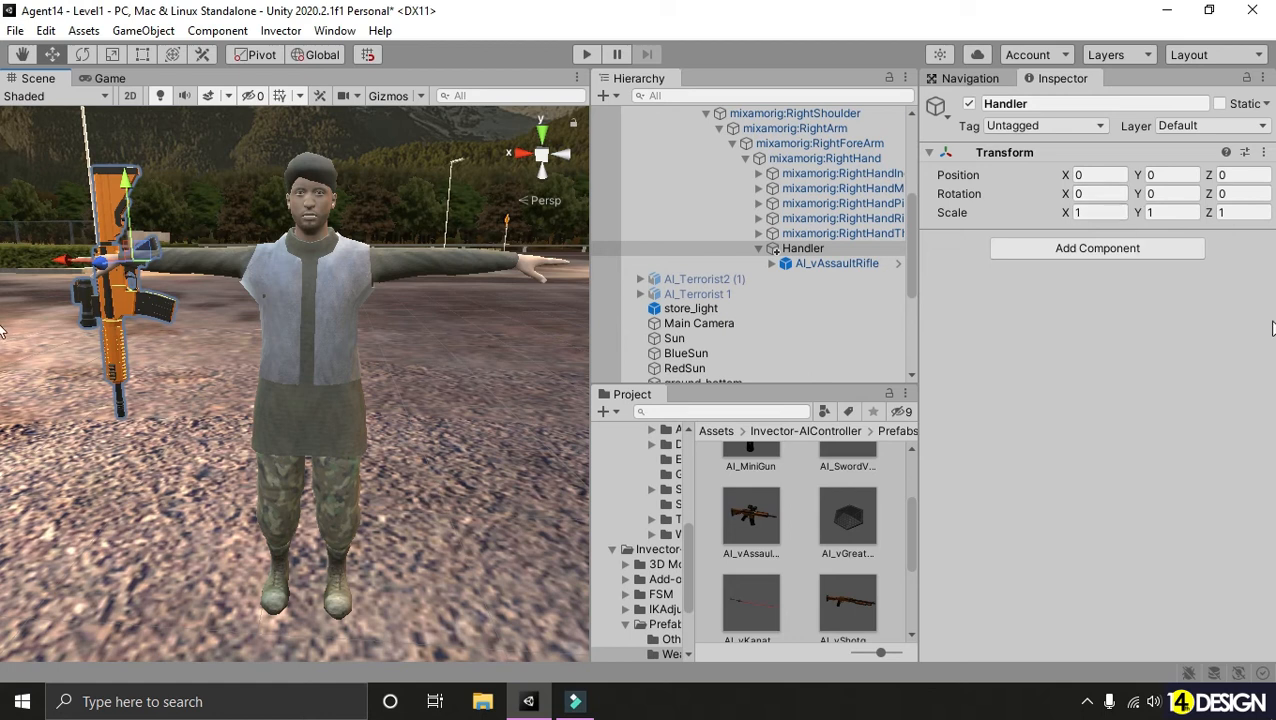
{"action": "left_click", "coordinate": [1263, 153]}
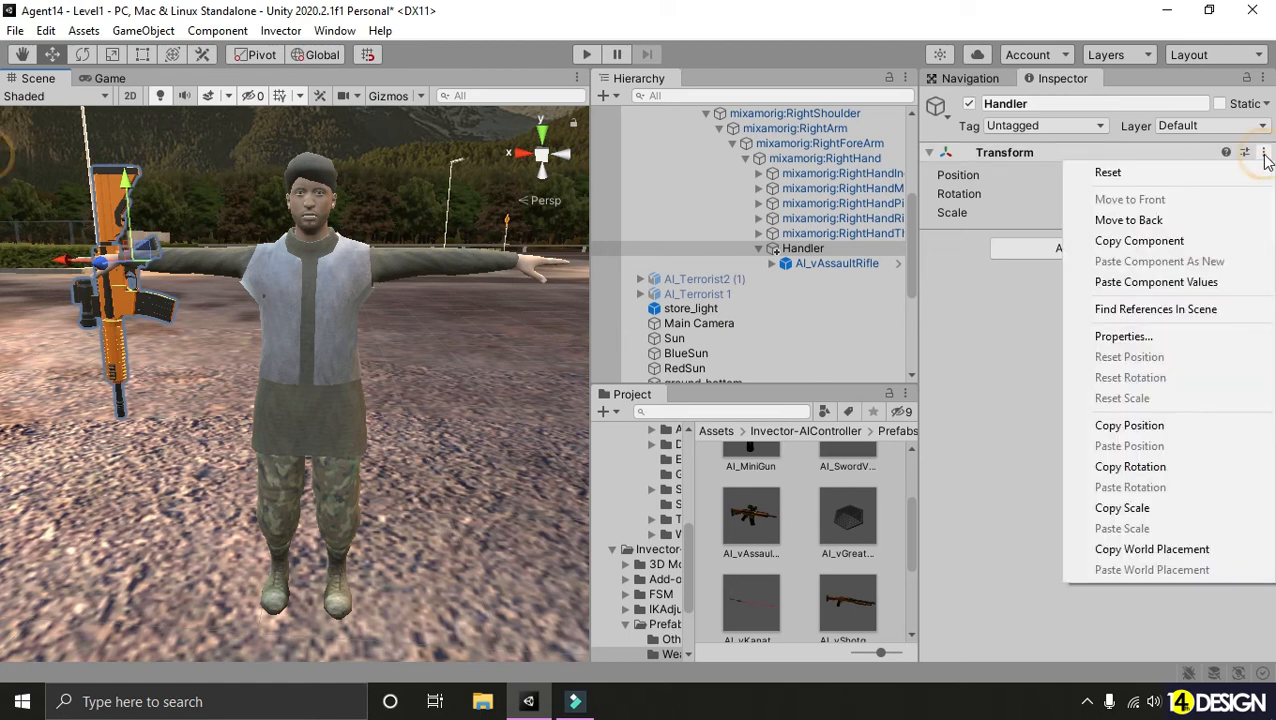
{"action": "left_click", "coordinate": [1178, 287]}
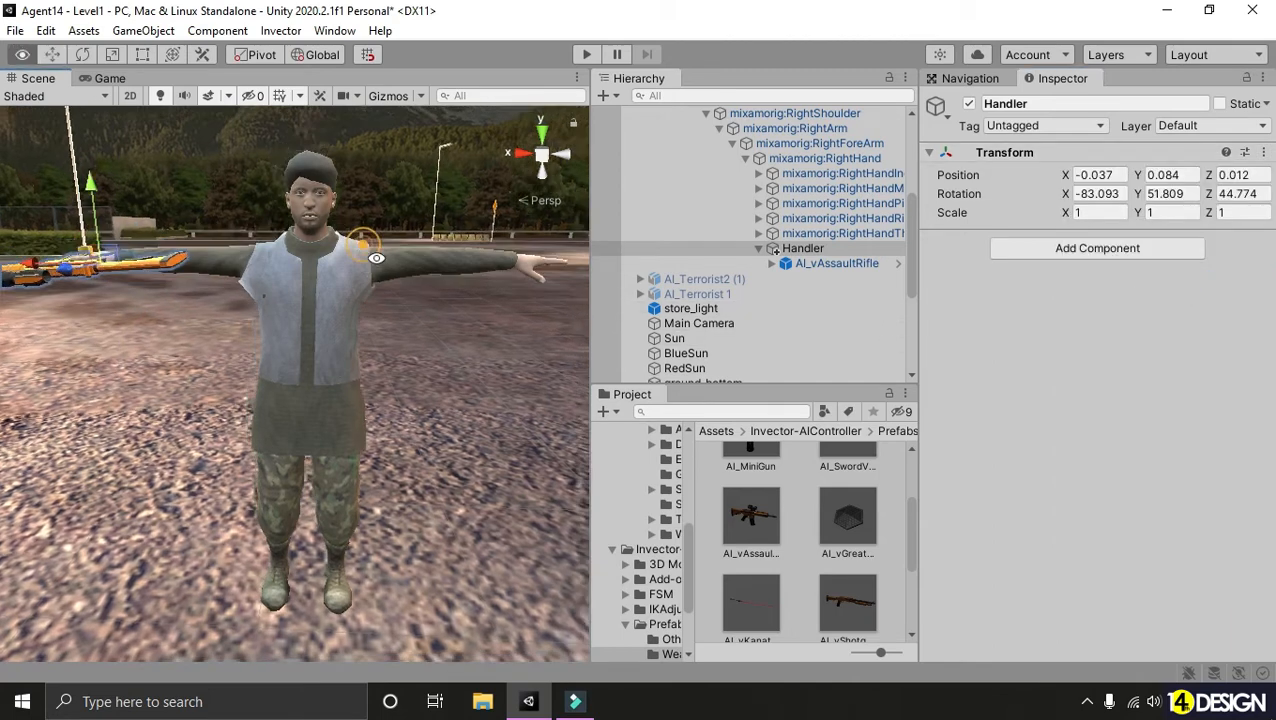
- Inspect the repositioned assault rifle in the enemy's right hand from several angles in edit mode
{"action": "key", "text": "f"}
{"action": "left_click_drag", "start_coordinate": [789, 353], "coordinate": [699, 353], "text": "alt"}
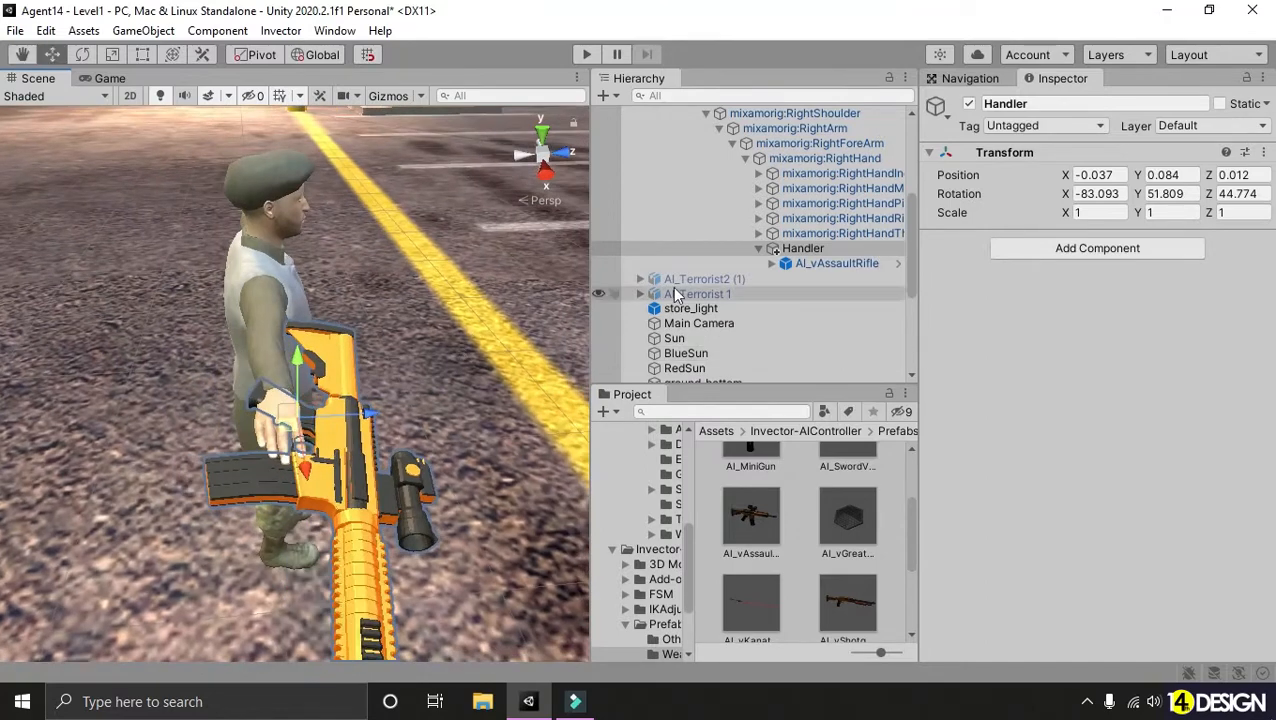
{"action": "scroll", "coordinate": [347, 371], "scroll_direction": "up", "scroll_amount": 5}
{"action": "left_click_drag", "start_coordinate": [347, 371], "coordinate": [560, 385], "text": "alt"}
{"action": "scroll", "coordinate": [568, 281], "scroll_direction": "down", "scroll_amount": 3}
{"action": "left_click_drag", "start_coordinate": [568, 281], "coordinate": [300, 315], "text": "alt"}
{"action": "left_click_drag", "start_coordinate": [232, 341], "coordinate": [340, 364], "text": "alt"}
- Run the game, check the enemy's rifle hold in the Scene view with nothing selected, and stop play mode
{"action": "left_click", "coordinate": [589, 54]}
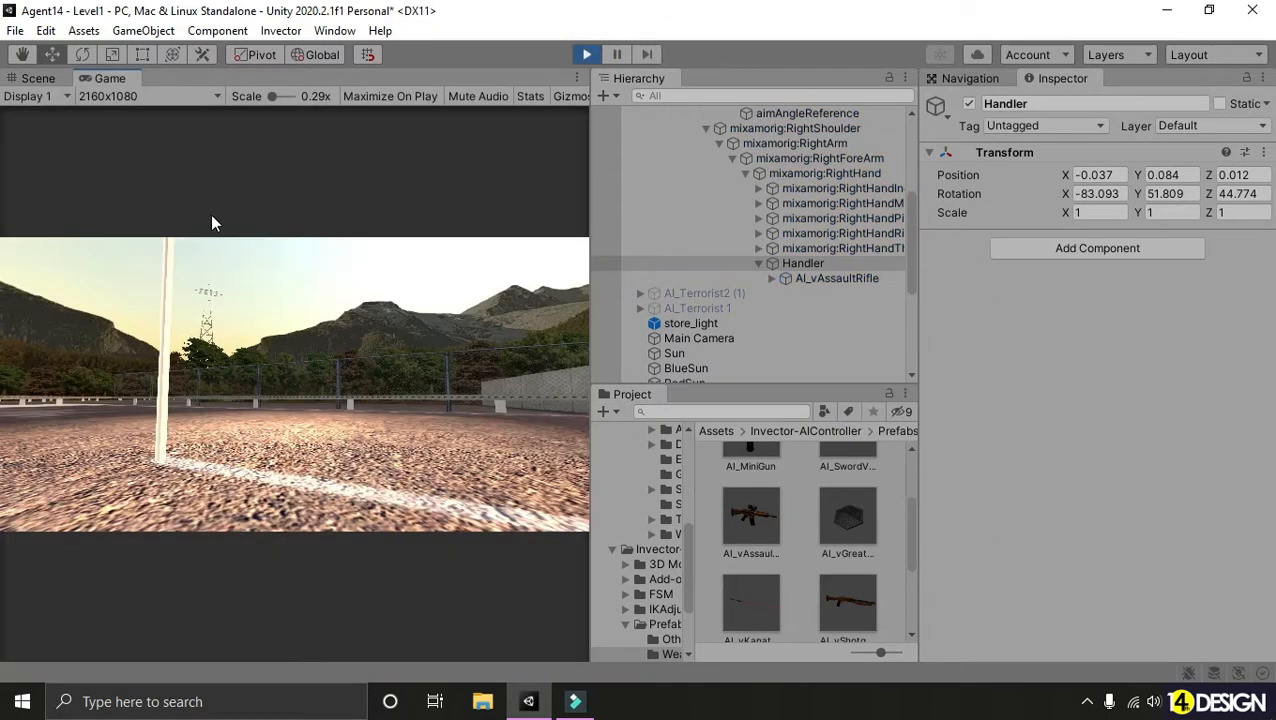
{"action": "left_click", "coordinate": [38, 78]}
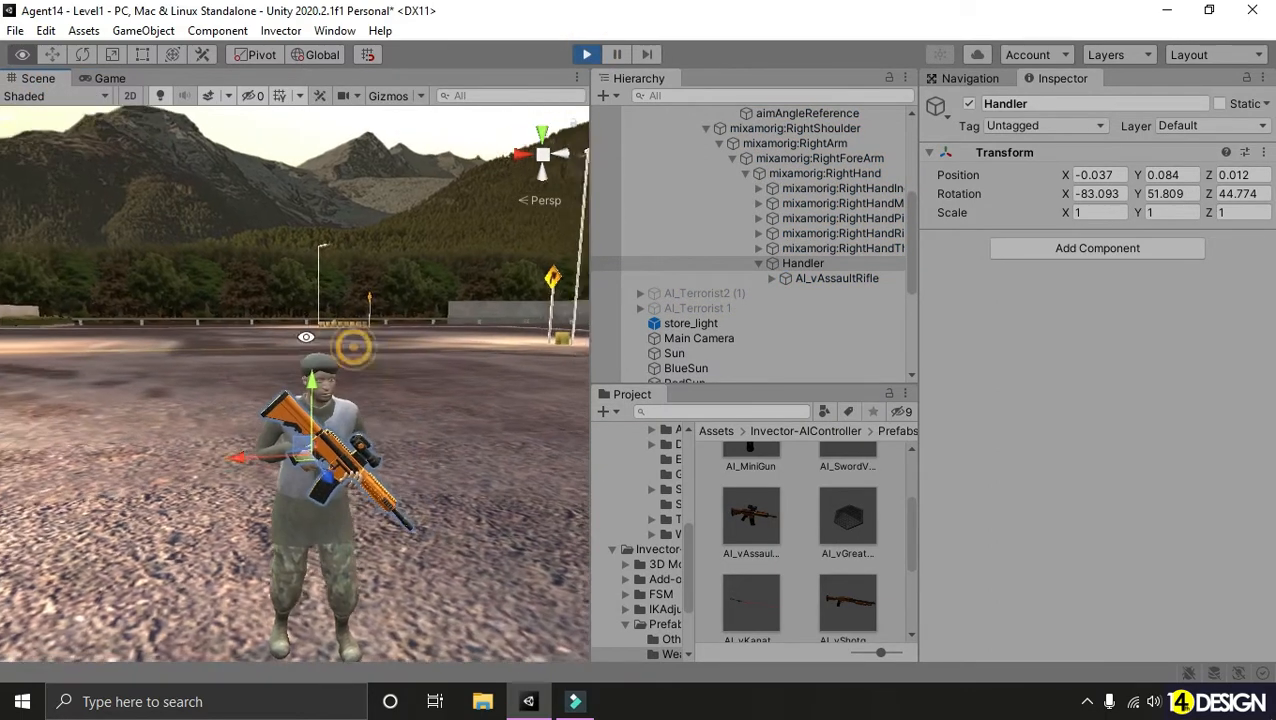
{"action": "left_click", "coordinate": [427, 128]}
{"action": "left_click_drag", "start_coordinate": [427, 128], "coordinate": [234, 418], "text": "alt"}
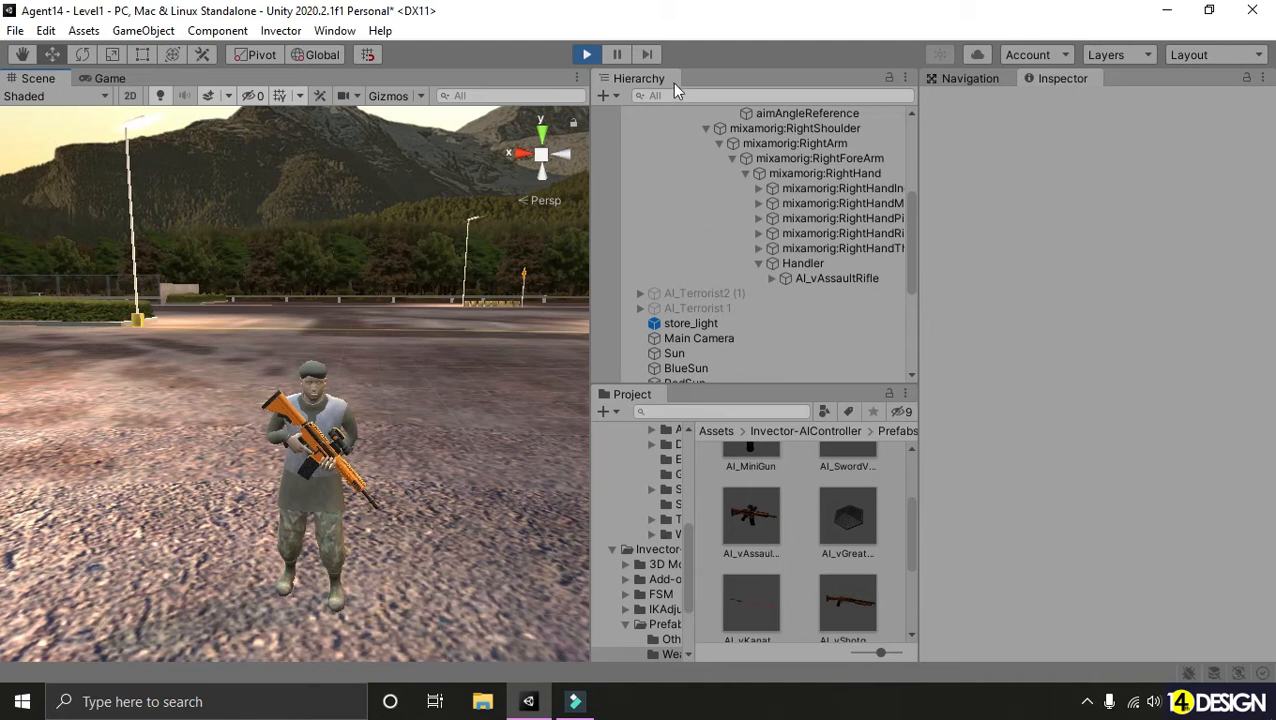
{"action": "left_click", "coordinate": [587, 55]}
- Collapse AI_Terrorist2 (1) in the hierarchy and add a 3D cube to the scene, framing it in view
{"action": "scroll", "coordinate": [795, 302], "scroll_direction": "up", "scroll_amount": 5}
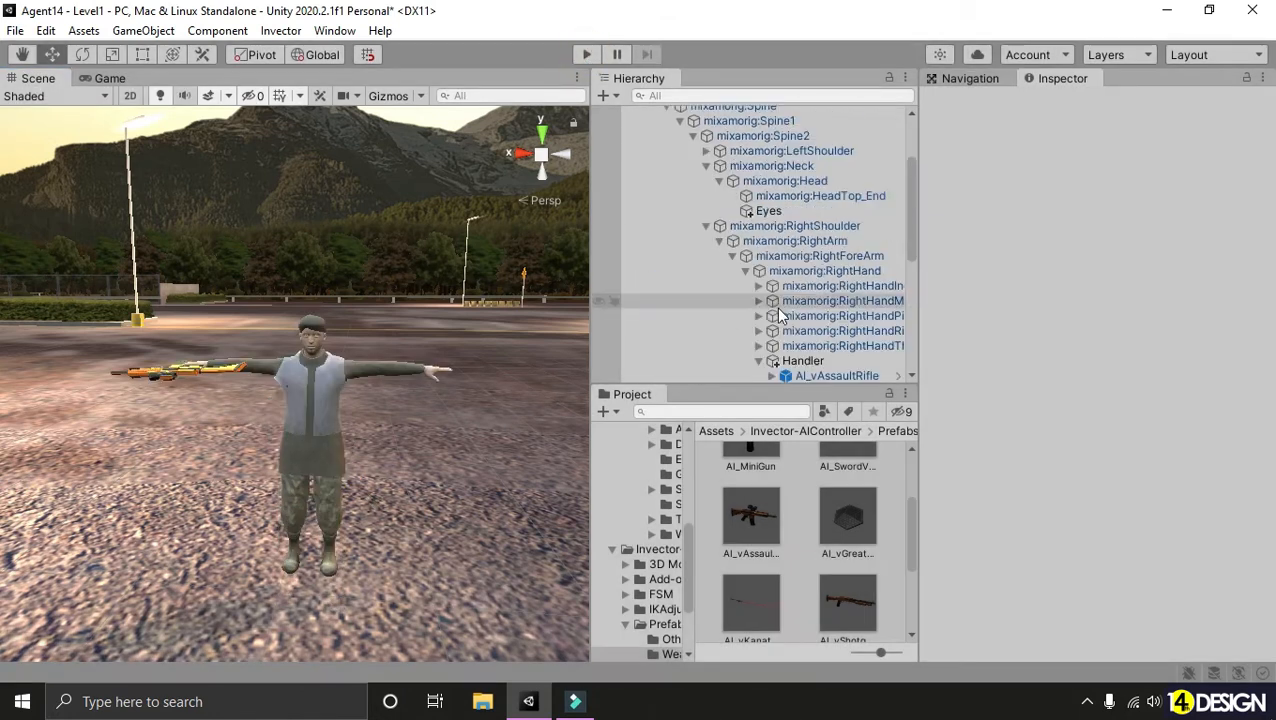
{"action": "left_click", "coordinate": [640, 143]}
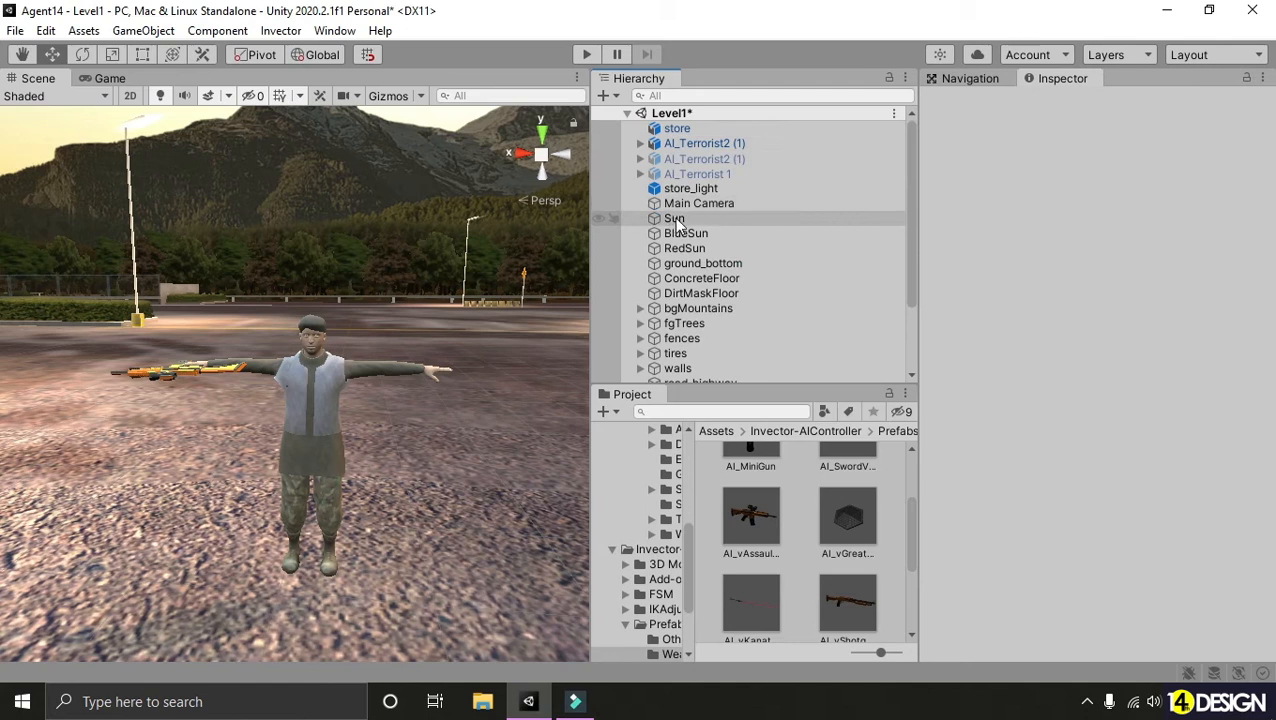
{"action": "left_click", "coordinate": [604, 96]}
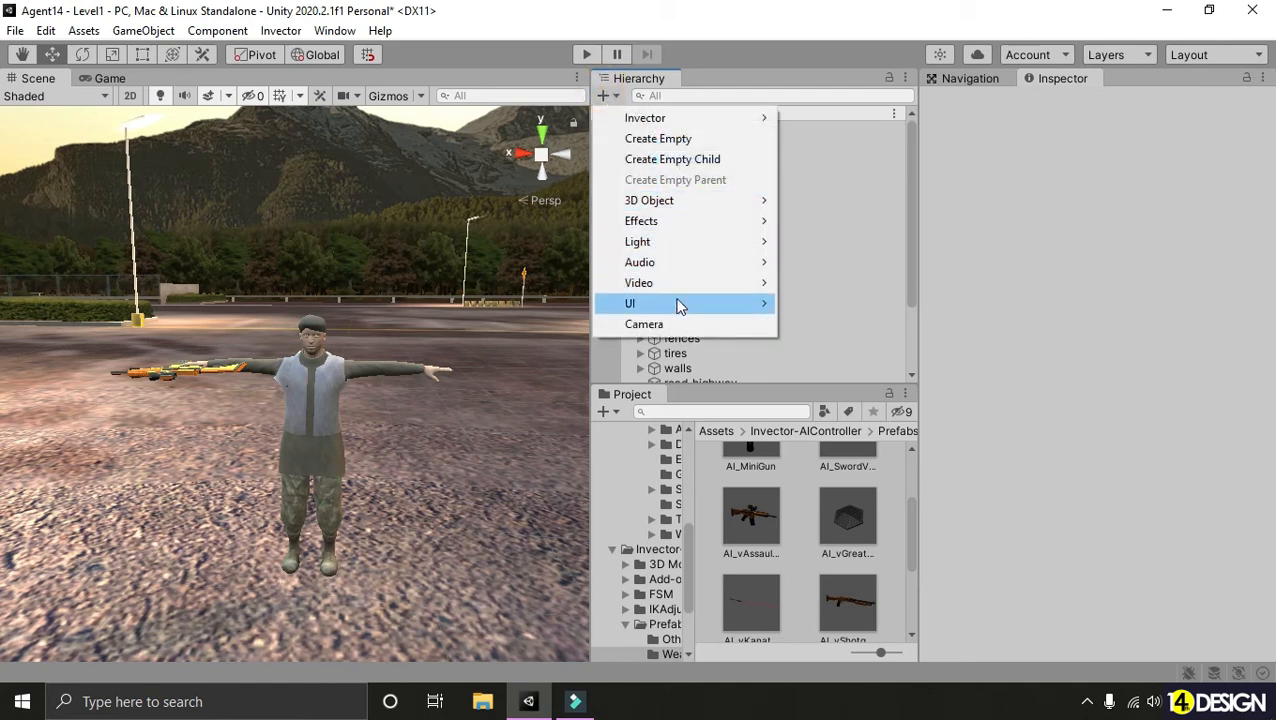
{"action": "mouse_move", "coordinate": [672, 201]}
{"action": "left_click", "coordinate": [820, 199]}
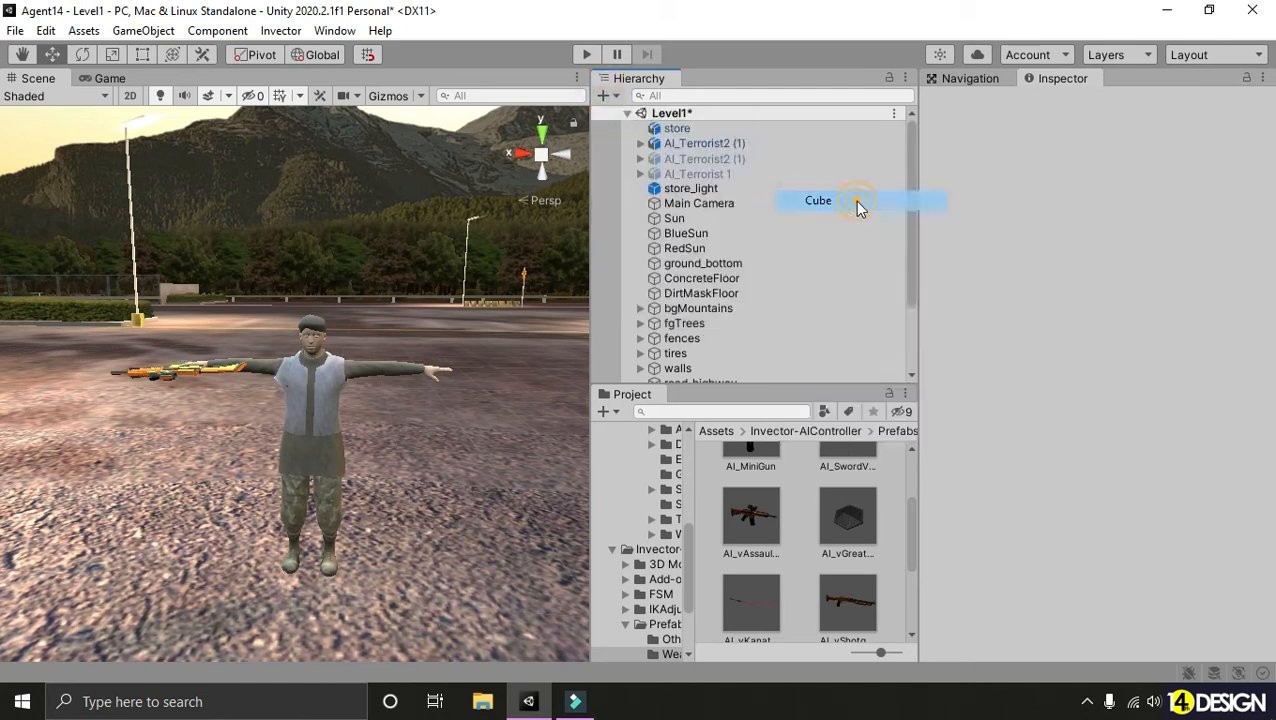
{"action": "key", "text": "Return"}
{"action": "key", "text": "f"}
{"action": "left_click_drag", "start_coordinate": [509, 307], "coordinate": [791, 367], "text": "alt"}
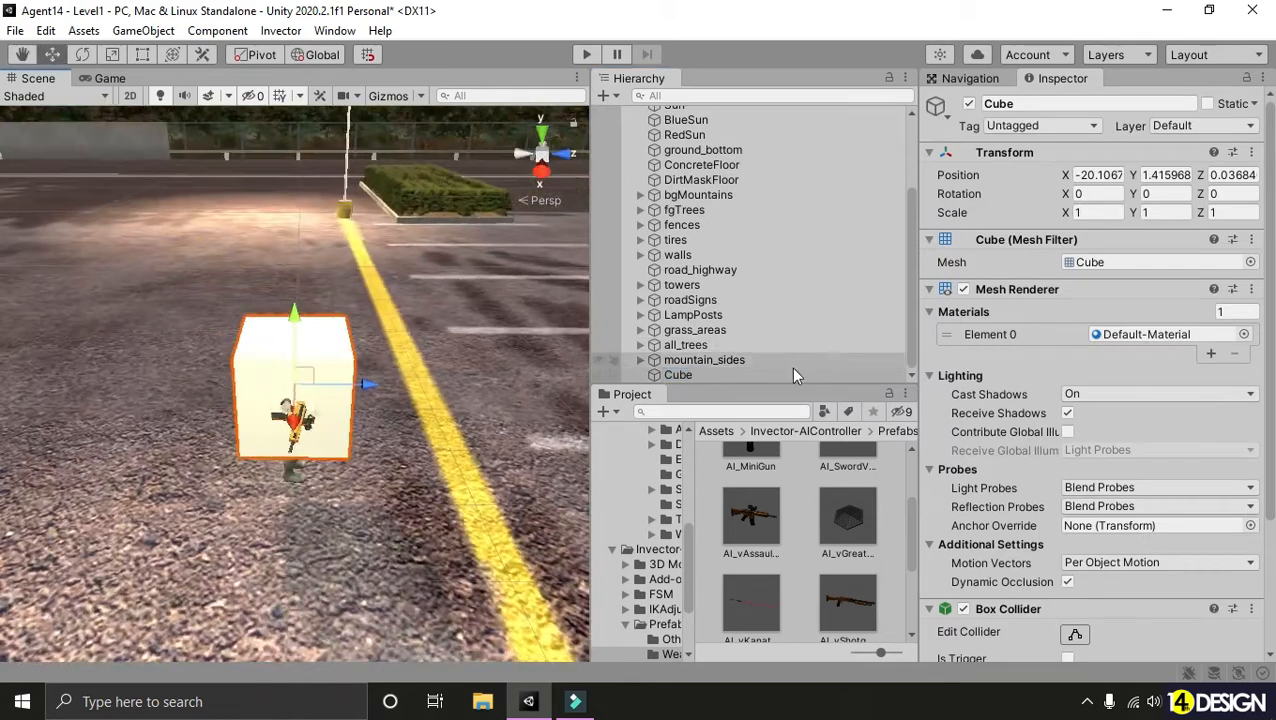
- Rename the cube as Player and move it along the Z axis to 5.65, away from the enemy
{"action": "left_click", "coordinate": [1094, 105]}
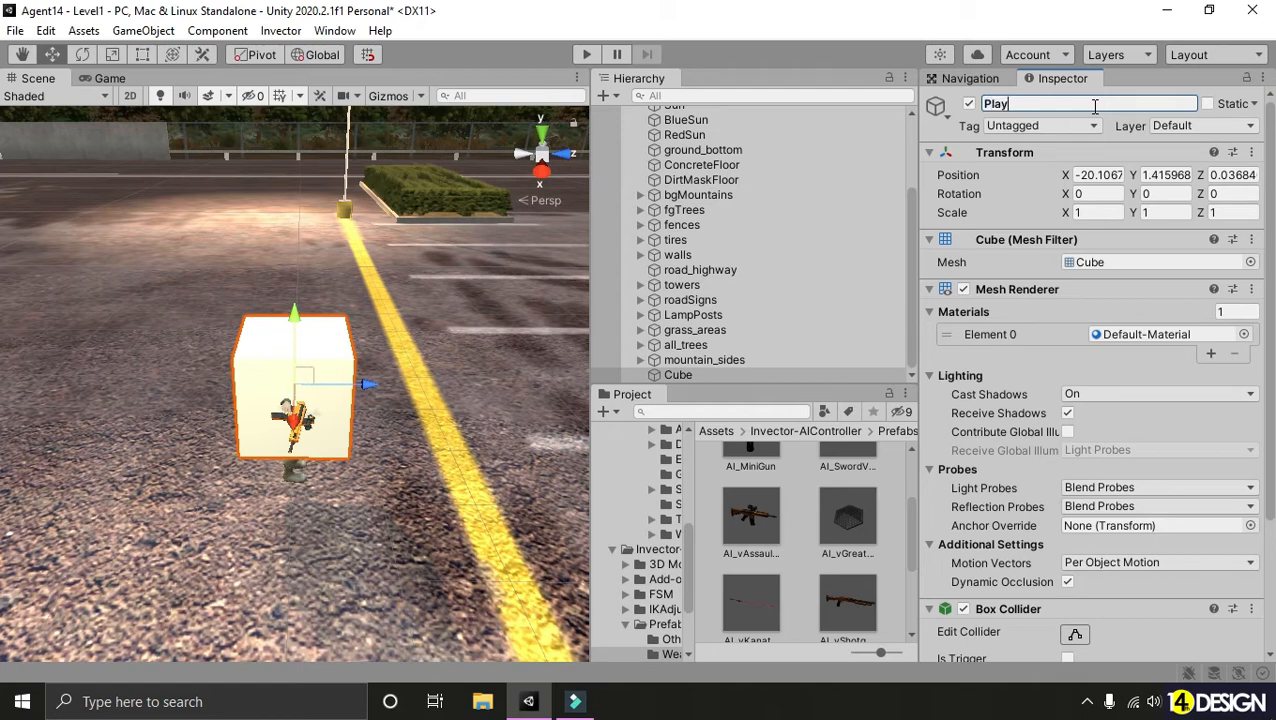
{"action": "left_click_drag", "start_coordinate": [467, 319], "coordinate": [349, 336], "text": "alt"}
{"action": "left_click_drag", "start_coordinate": [250, 393], "coordinate": [590, 392]}
{"action": "middle_click_drag", "start_coordinate": [402, 387], "coordinate": [240, 392]}
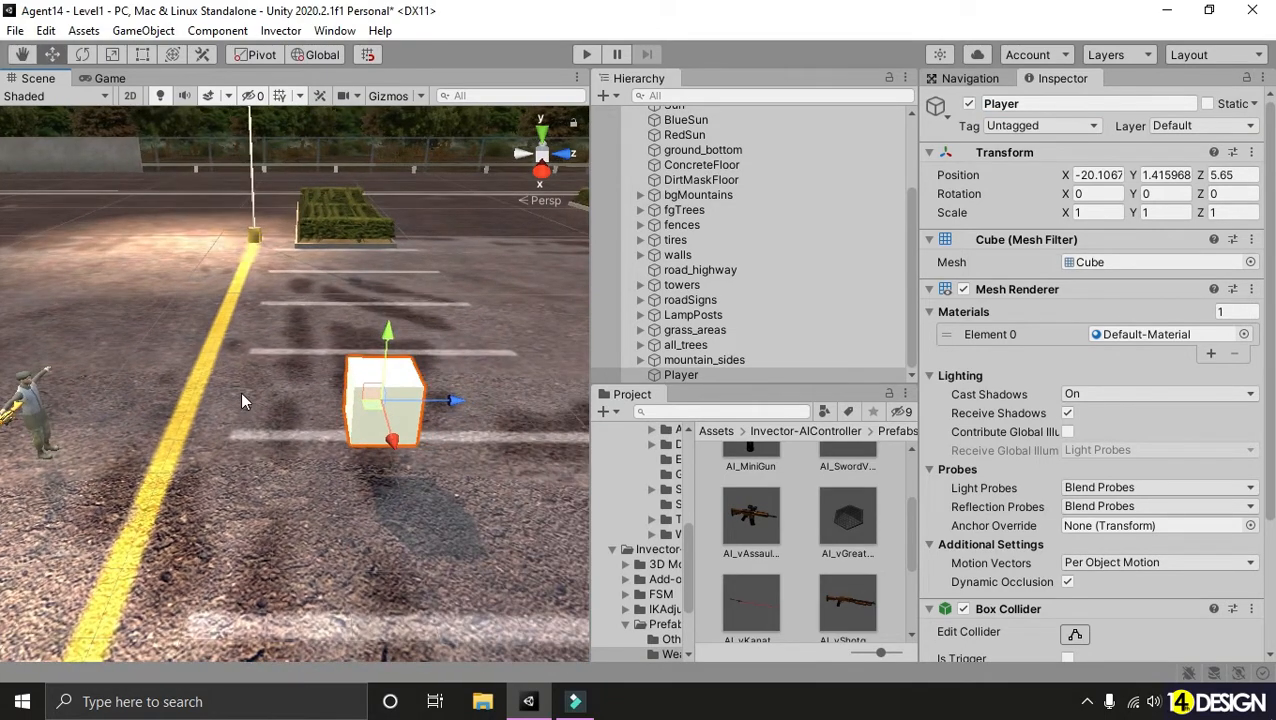
{"action": "left_click_drag", "start_coordinate": [192, 385], "coordinate": [477, 411], "text": "alt"}
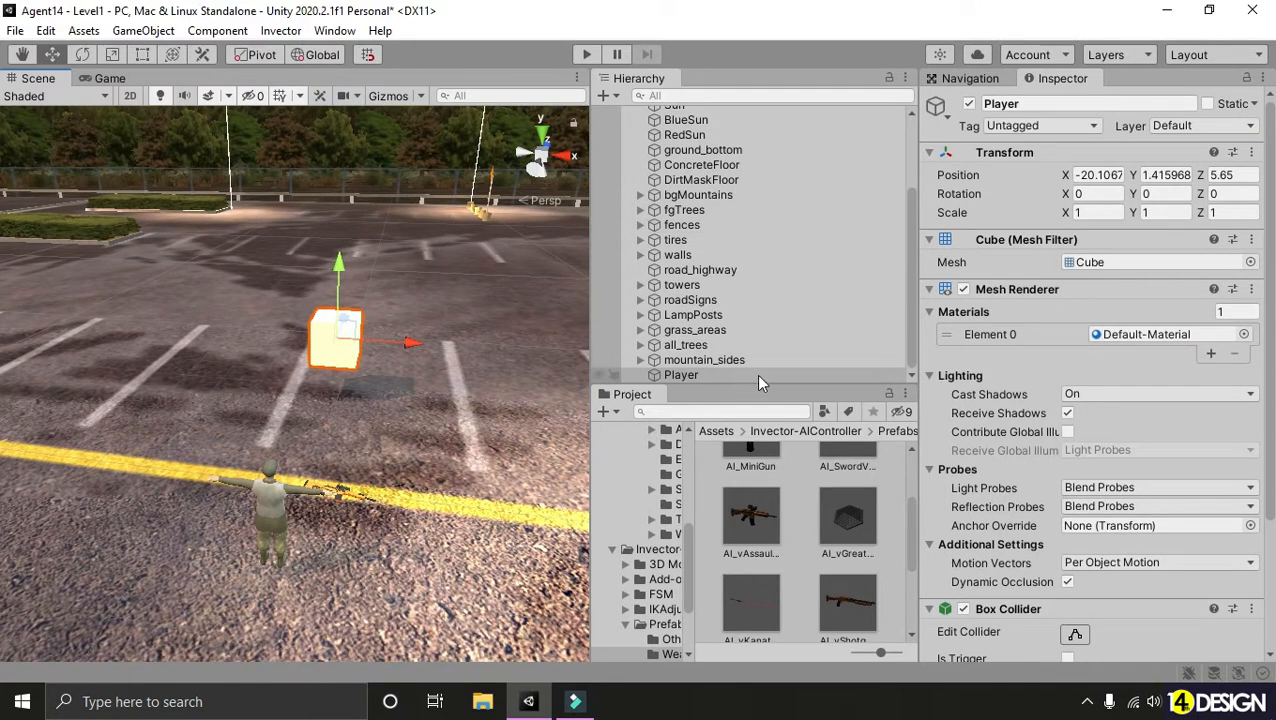
- Set the Player cube's tag to Player and its layer to 8: Player
{"action": "left_click", "coordinate": [1015, 127]}
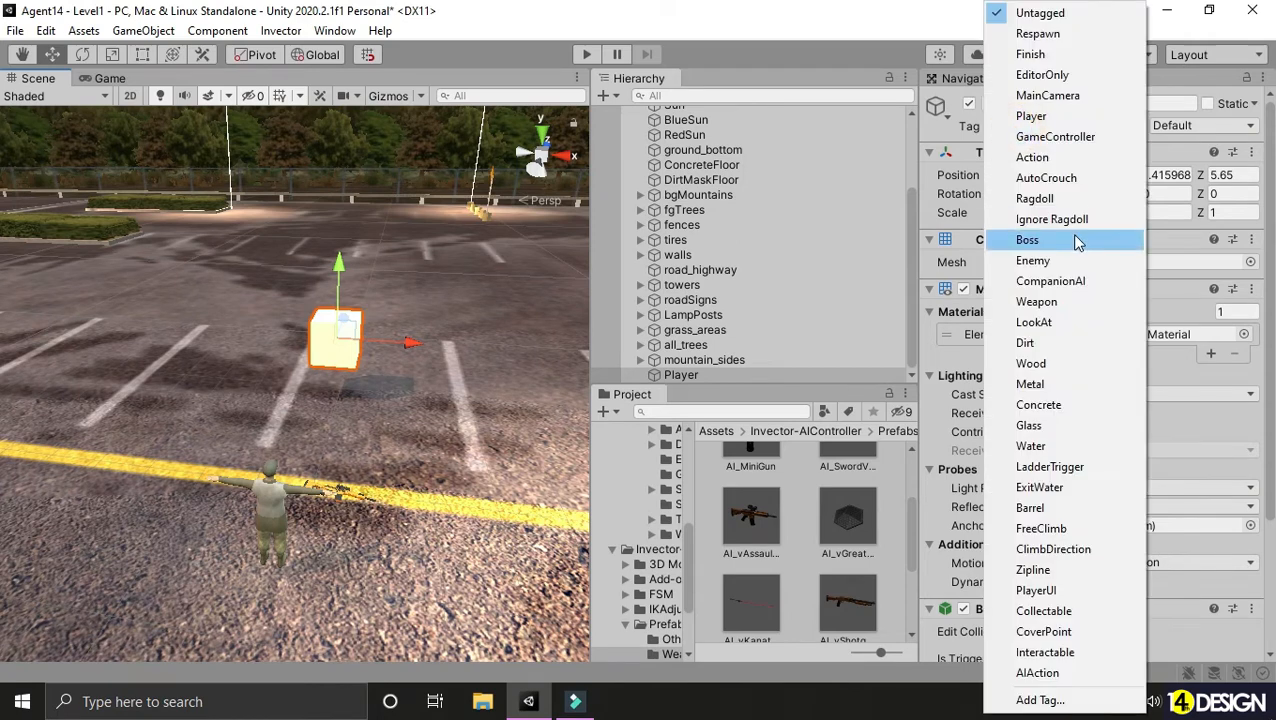
{"action": "left_click", "coordinate": [1048, 118]}
{"action": "left_click", "coordinate": [1213, 132]}
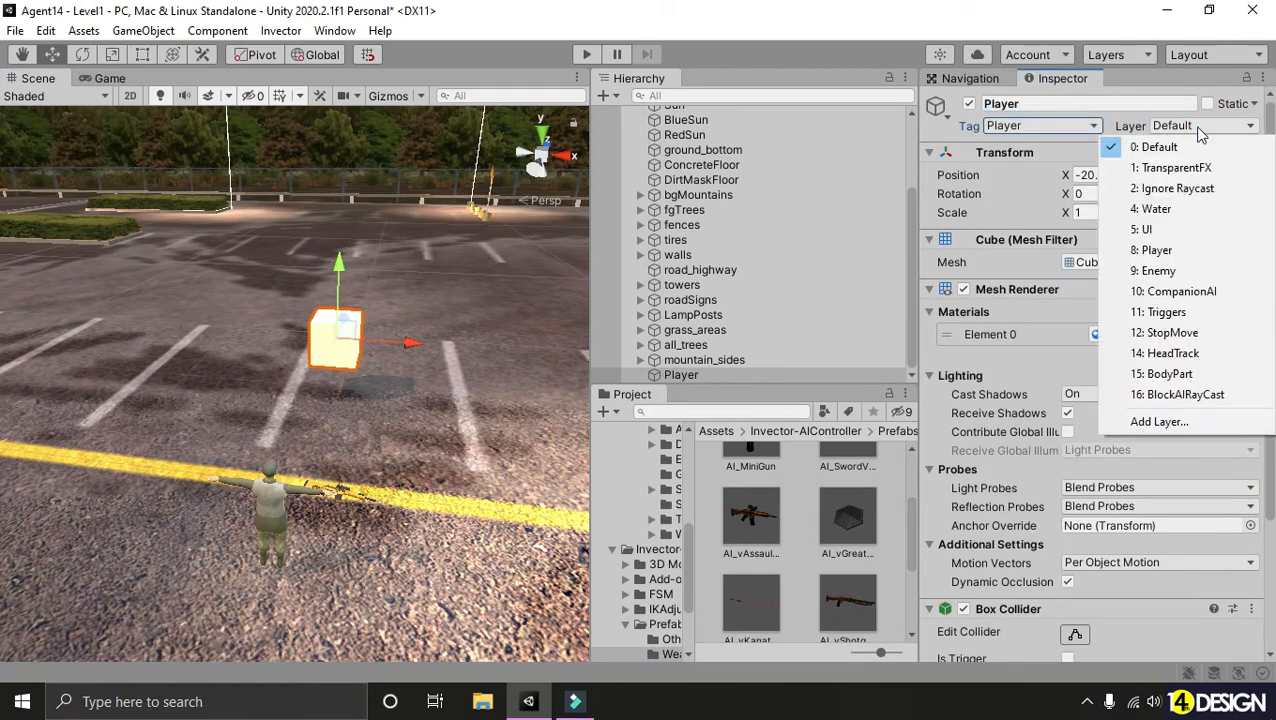
{"action": "left_click", "coordinate": [1160, 250]}
- Move the Player cube farther from the enemy to Z 10.22 and lower it toward the ground to Y 0.8
{"action": "left_click_drag", "start_coordinate": [511, 263], "coordinate": [287, 347], "text": "alt"}
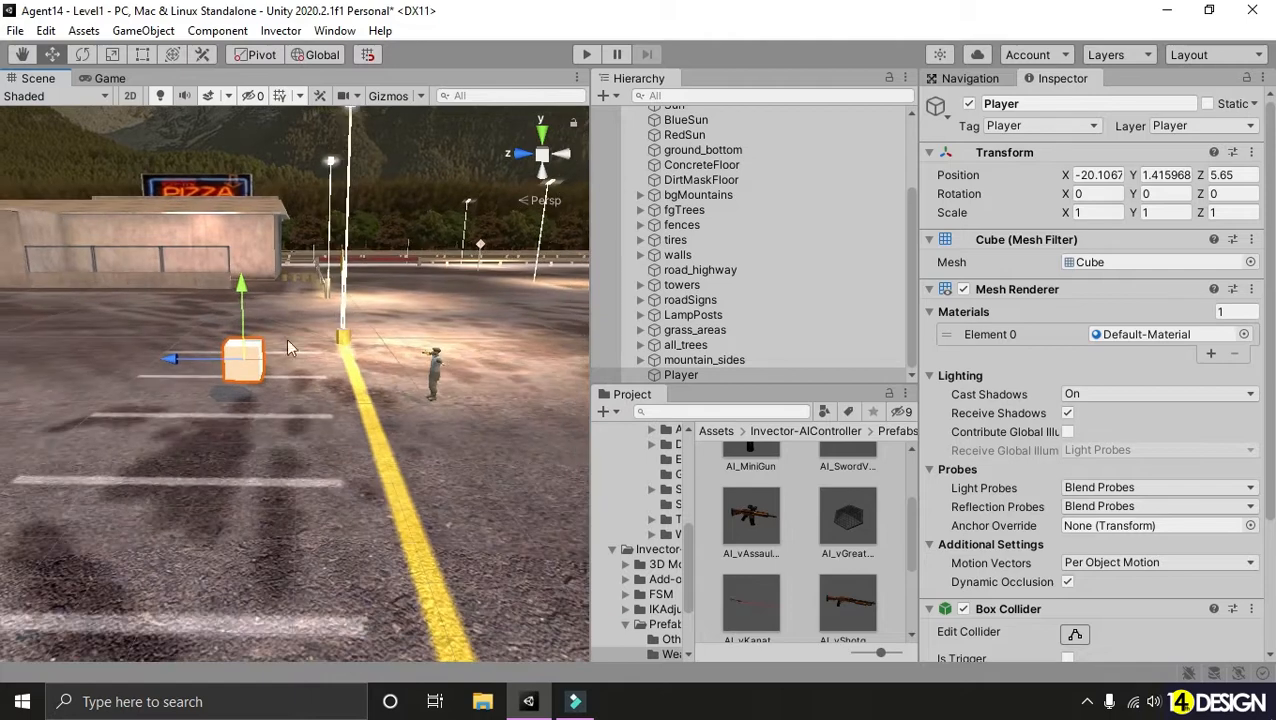
{"action": "left_click_drag", "start_coordinate": [180, 356], "coordinate": [34, 360]}
{"action": "left_click_drag", "start_coordinate": [84, 281], "coordinate": [84, 302]}
{"action": "left_click_drag", "start_coordinate": [310, 354], "coordinate": [354, 426], "text": "alt"}
- Run the game and, in the Scene view, slide the Player cube toward the enemy and back away along Z to test its reaction
{"action": "left_click", "coordinate": [588, 56]}
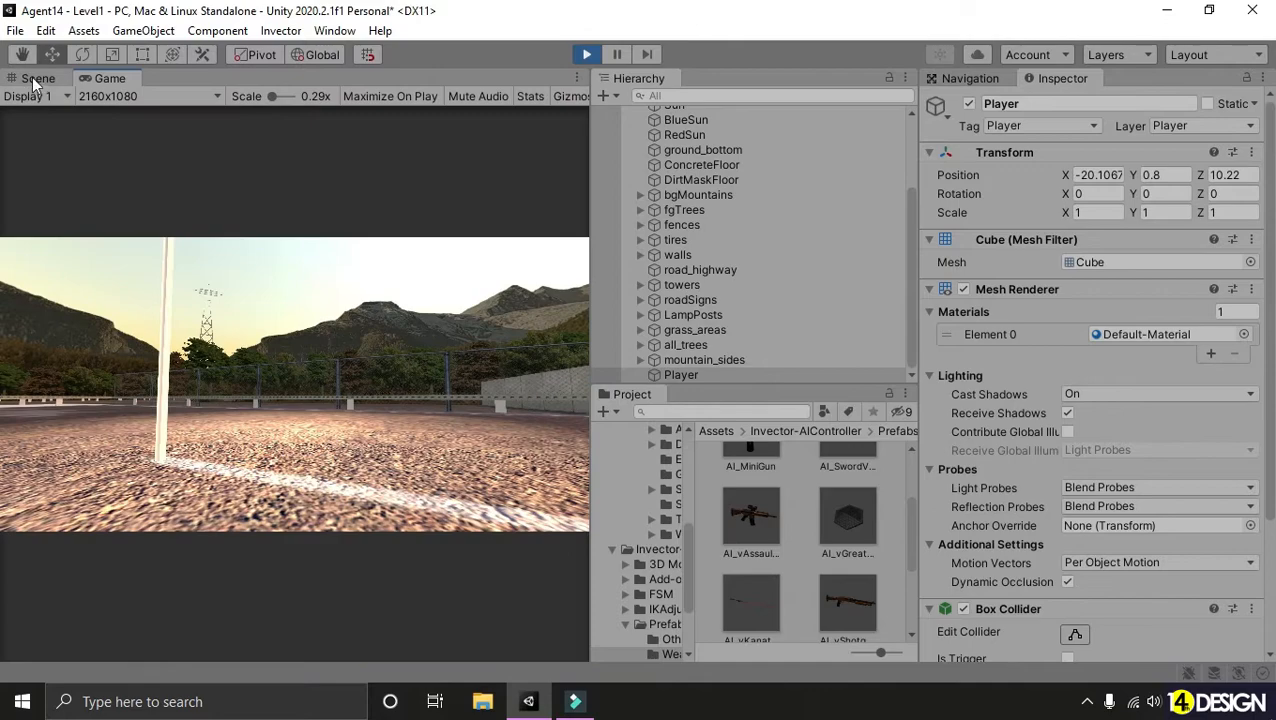
{"action": "left_click", "coordinate": [38, 78]}
{"action": "left_click_drag", "start_coordinate": [167, 206], "coordinate": [328, 312], "text": "alt"}
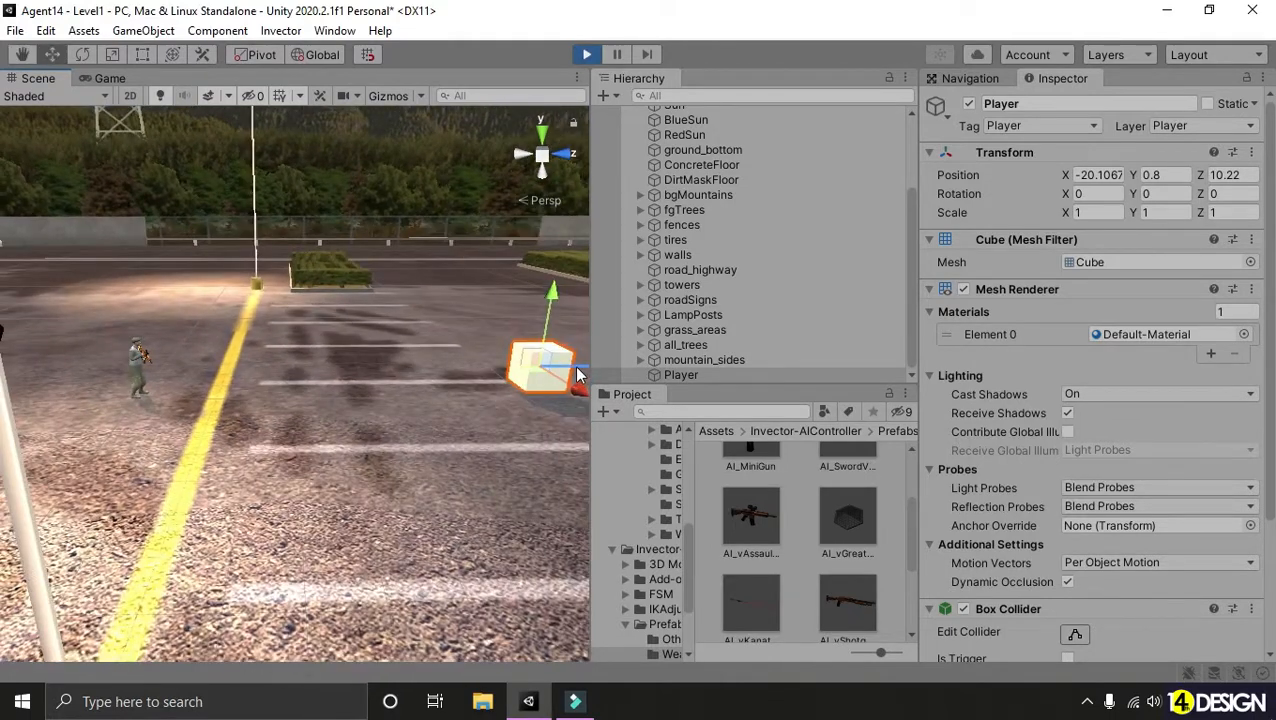
{"action": "left_click_drag", "start_coordinate": [573, 373], "coordinate": [391, 345]}
{"action": "scroll", "coordinate": [392, 338], "scroll_direction": "down", "scroll_amount": 2}
{"action": "middle_click_drag", "start_coordinate": [374, 352], "coordinate": [219, 372]}
{"action": "scroll", "coordinate": [322, 362], "scroll_direction": "down", "scroll_amount": 4}
{"action": "left_click_drag", "start_coordinate": [191, 396], "coordinate": [483, 398]}
{"action": "middle_click_drag", "start_coordinate": [483, 398], "coordinate": [275, 409]}
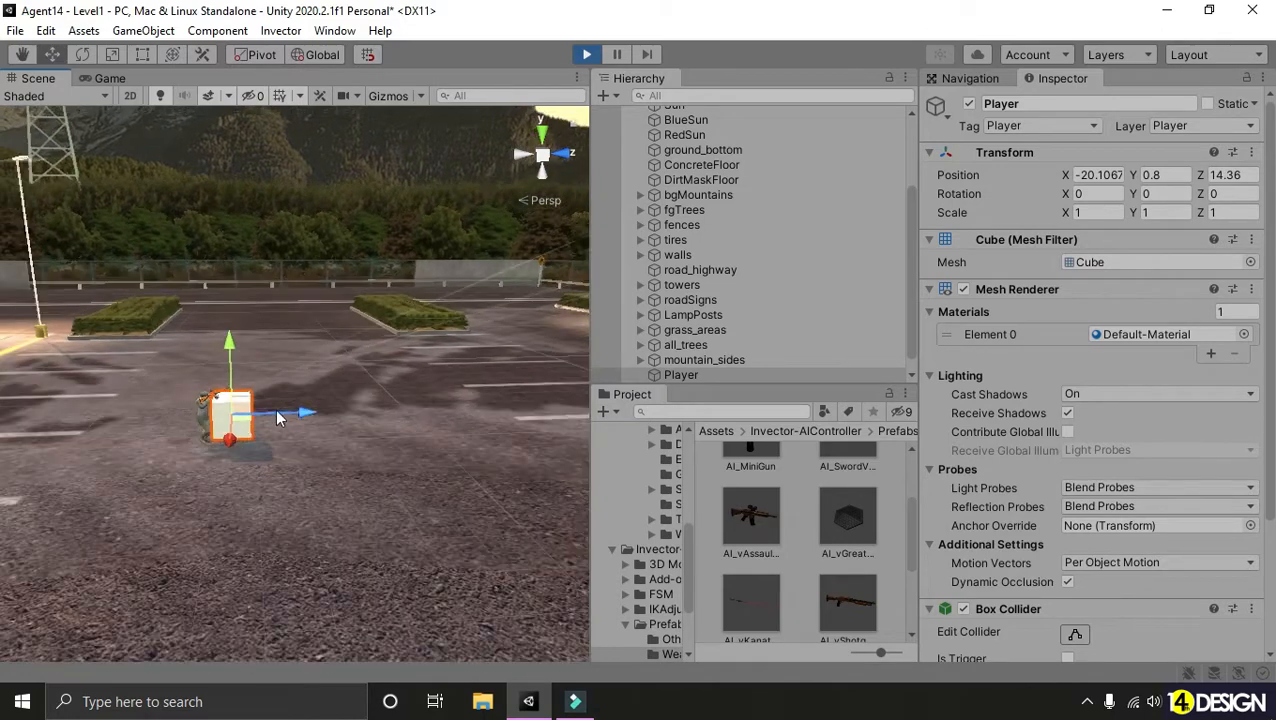
- Test the enemy's pursuit by moving the Player cube away to Z 21.9 and 31.85, and stop play mode
{"action": "left_click_drag", "start_coordinate": [275, 410], "coordinate": [552, 400]}
{"action": "left_click", "coordinate": [240, 412]}
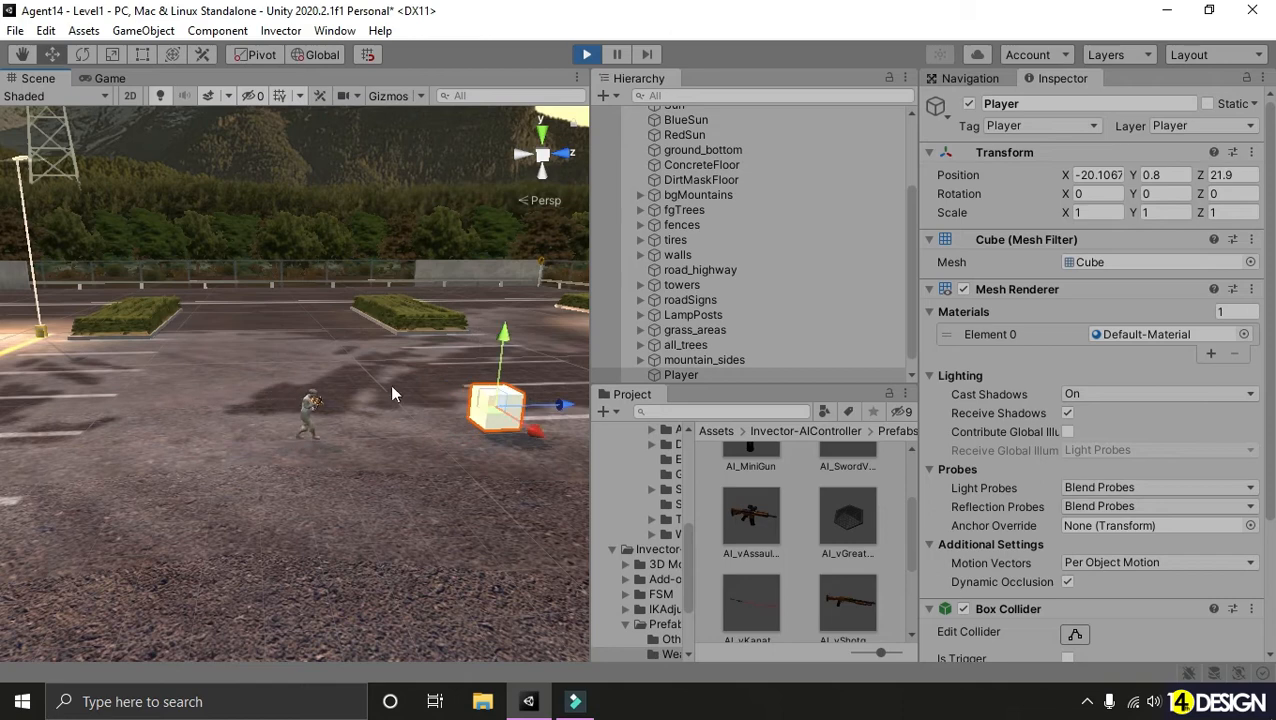
{"action": "middle_click_drag", "start_coordinate": [390, 384], "coordinate": [188, 412]}
{"action": "scroll", "coordinate": [188, 412], "scroll_direction": "down", "scroll_amount": 1}
{"action": "left_click_drag", "start_coordinate": [305, 433], "coordinate": [584, 412]}
{"action": "left_click", "coordinate": [266, 440]}
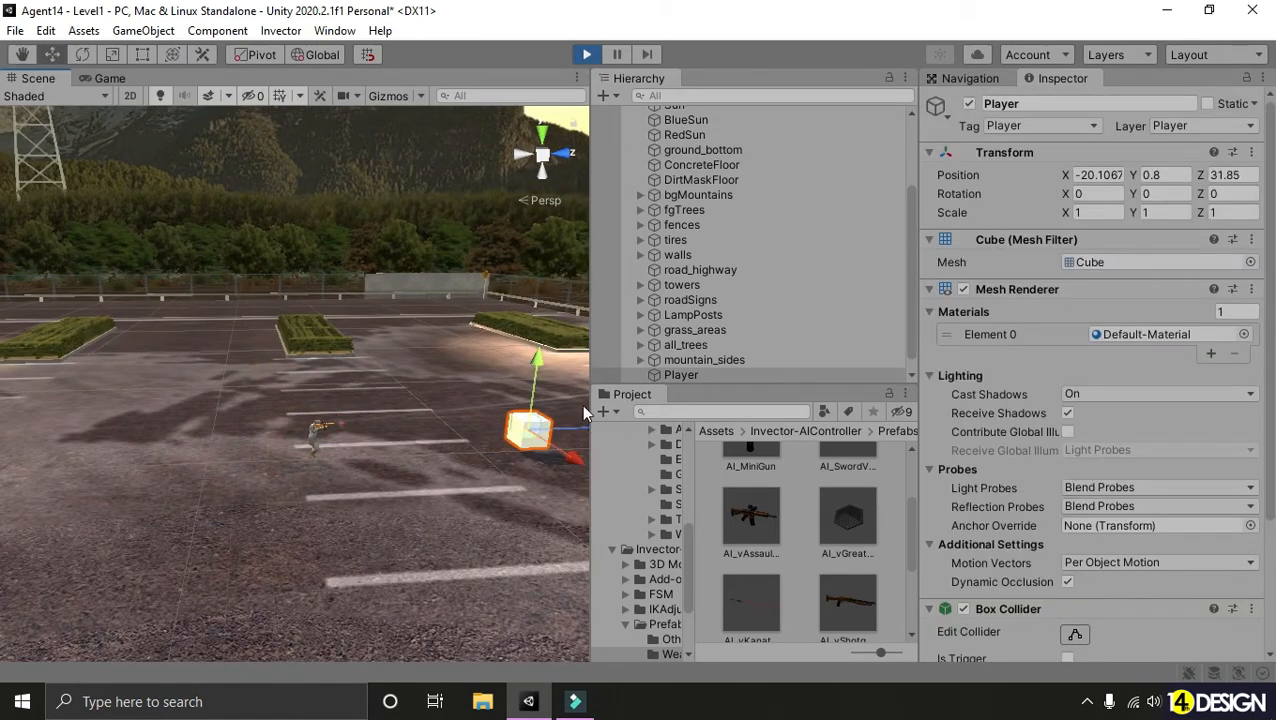
{"action": "left_click", "coordinate": [579, 58]}
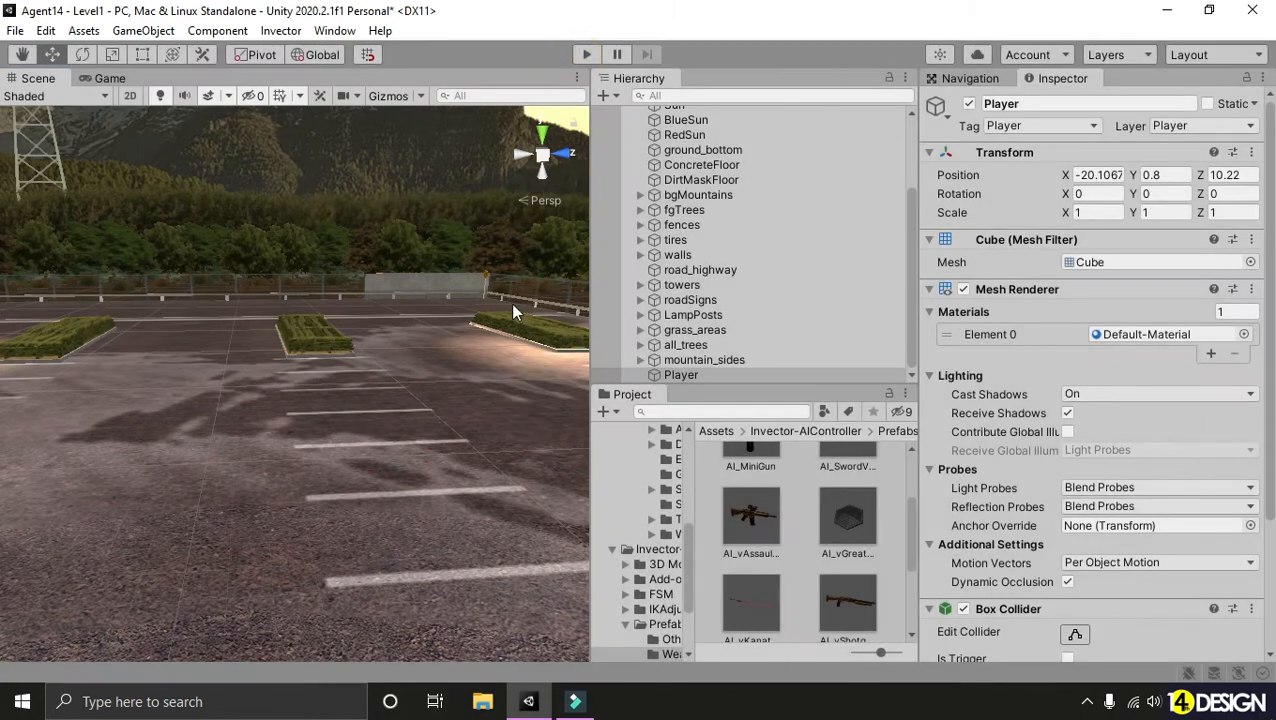
- Frame the enemy in the Scene view and select the active AI_Terrorist2 (1) in the hierarchy
{"action": "scroll", "coordinate": [420, 296], "scroll_direction": "down", "scroll_amount": 3}
{"action": "middle_click_drag", "start_coordinate": [392, 293], "coordinate": [550, 291]}
{"action": "right_click_drag", "start_coordinate": [470, 300], "coordinate": [299, 304]}
{"action": "key", "text": "w"}
{"action": "scroll", "coordinate": [398, 325], "scroll_direction": "up", "scroll_amount": 3}
{"action": "middle_click_drag", "start_coordinate": [289, 290], "coordinate": [321, 291]}
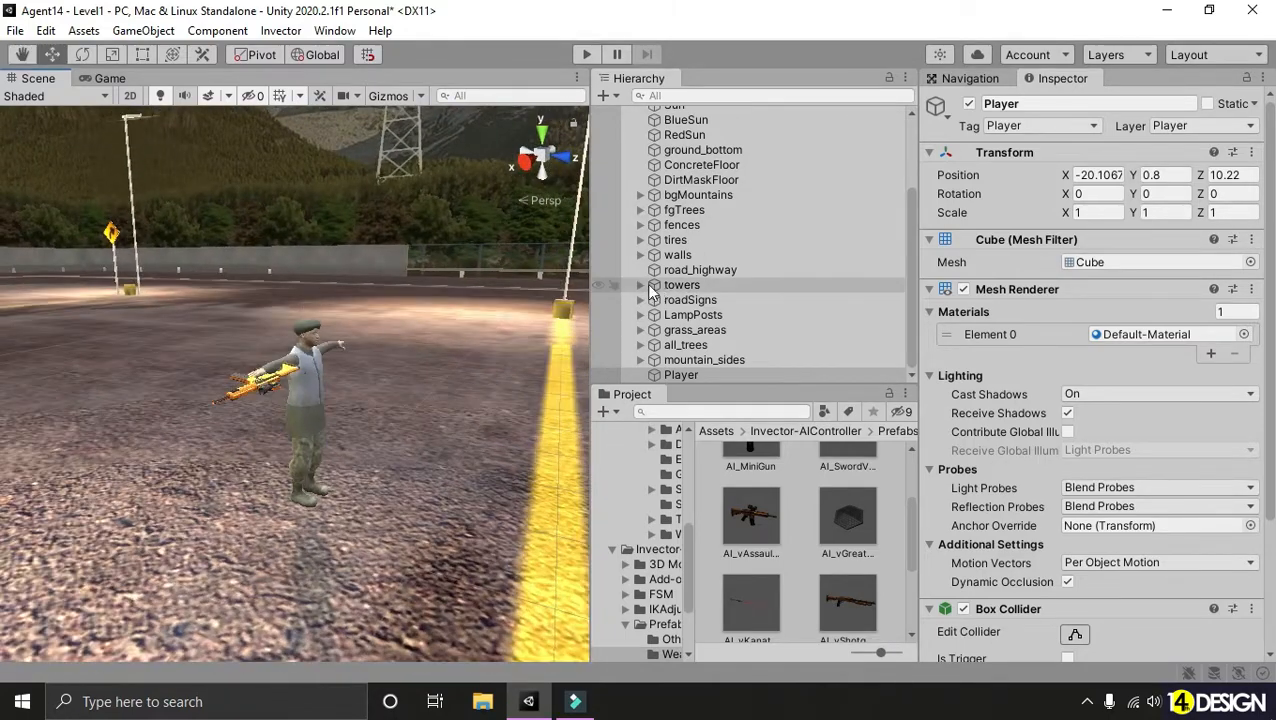
{"action": "scroll", "coordinate": [762, 266], "scroll_direction": "up", "scroll_amount": 3}
{"action": "left_click", "coordinate": [700, 144]}
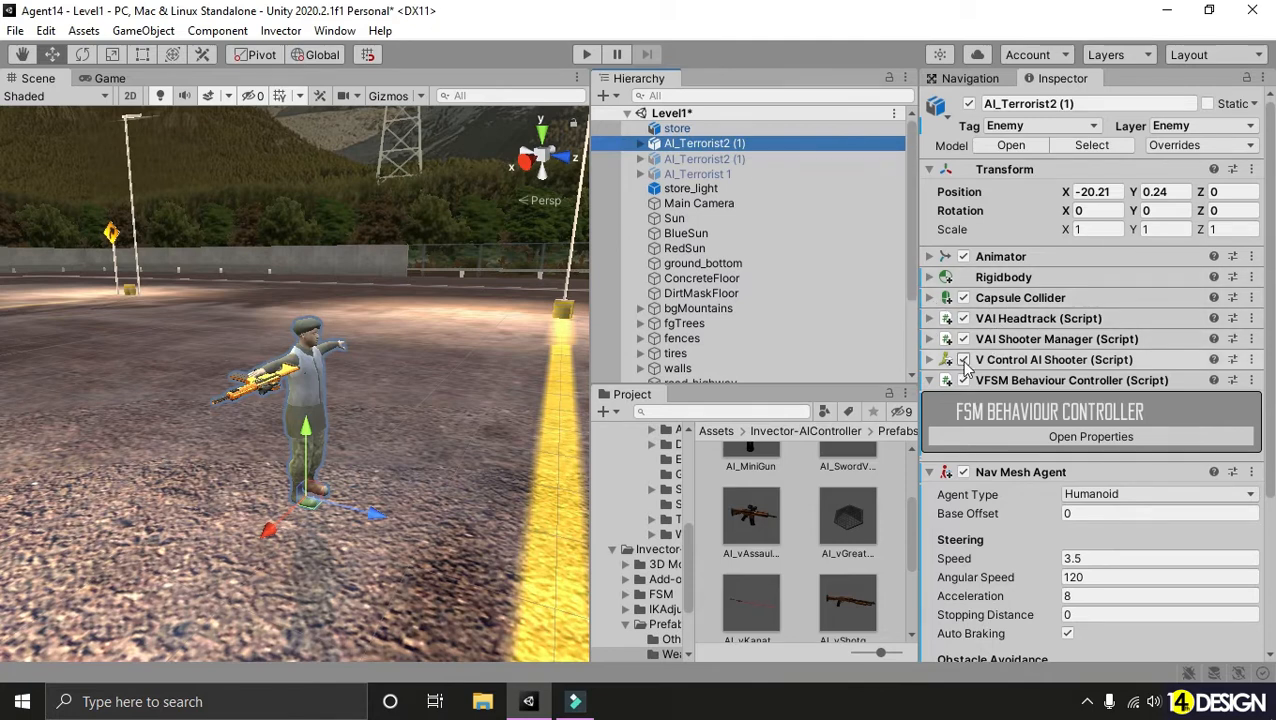
- Set Stoping Distance to 2 in the Agent settings of the enemy's V Control AI Shooter component
{"action": "left_click", "coordinate": [930, 380]}
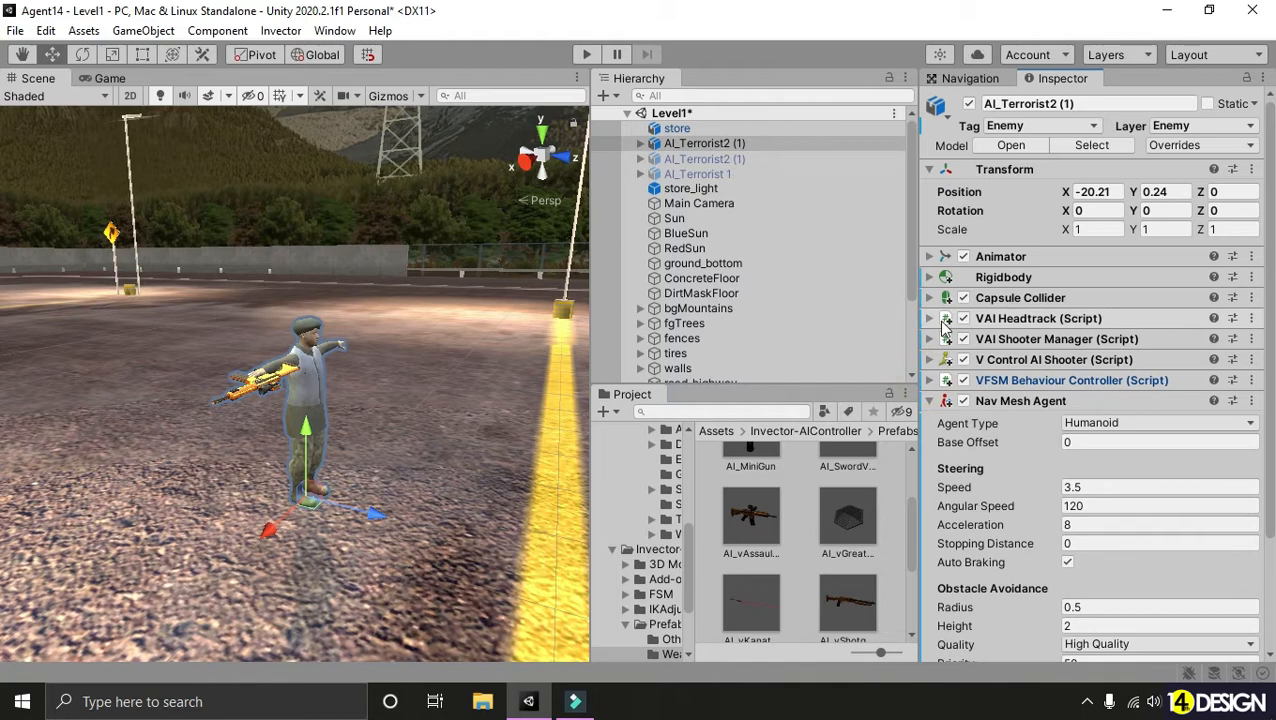
{"action": "left_click", "coordinate": [930, 381]}
{"action": "left_click", "coordinate": [930, 381]}
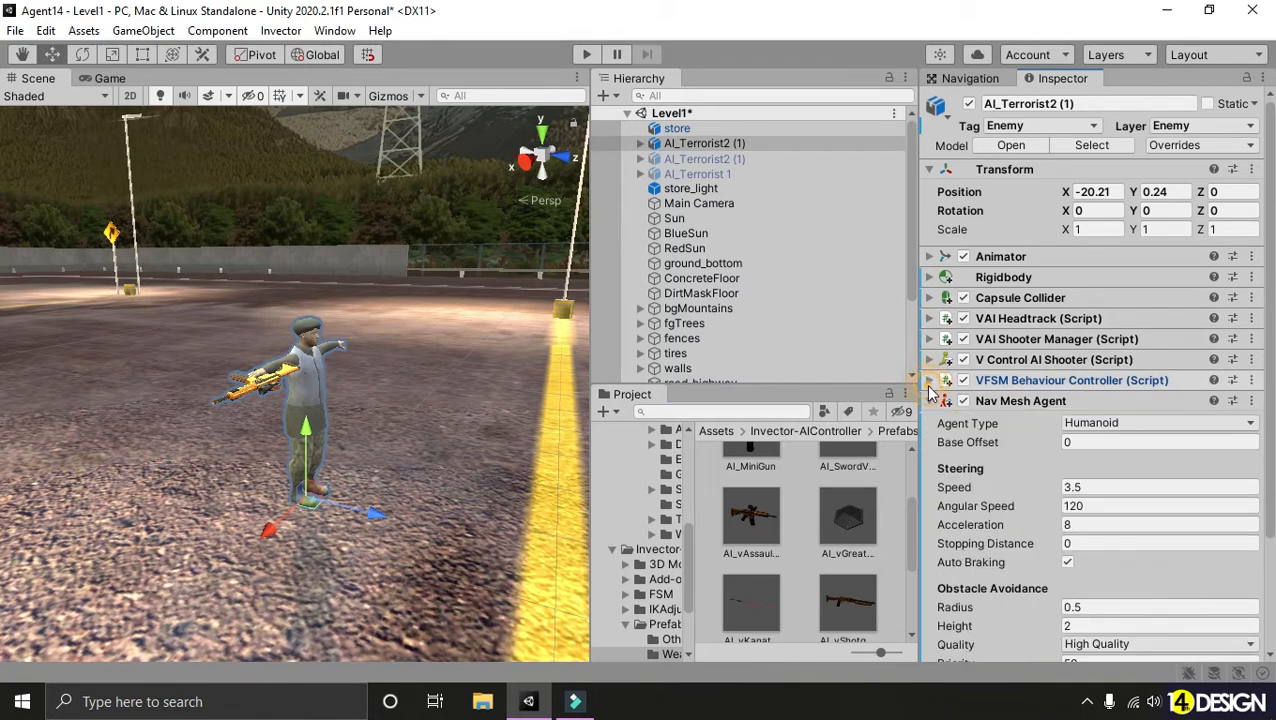
{"action": "scroll", "coordinate": [1019, 427], "scroll_direction": "down", "scroll_amount": 3}
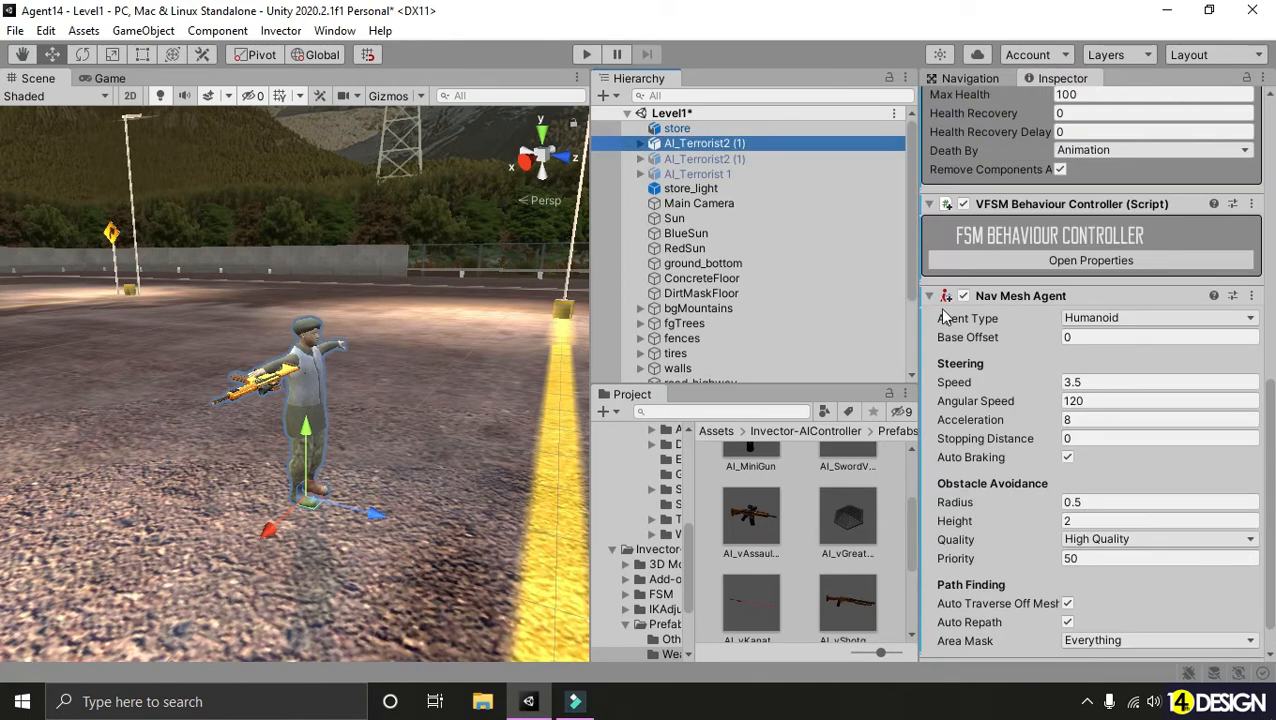
{"action": "left_click_drag", "start_coordinate": [1272, 398], "coordinate": [1261, 221]}
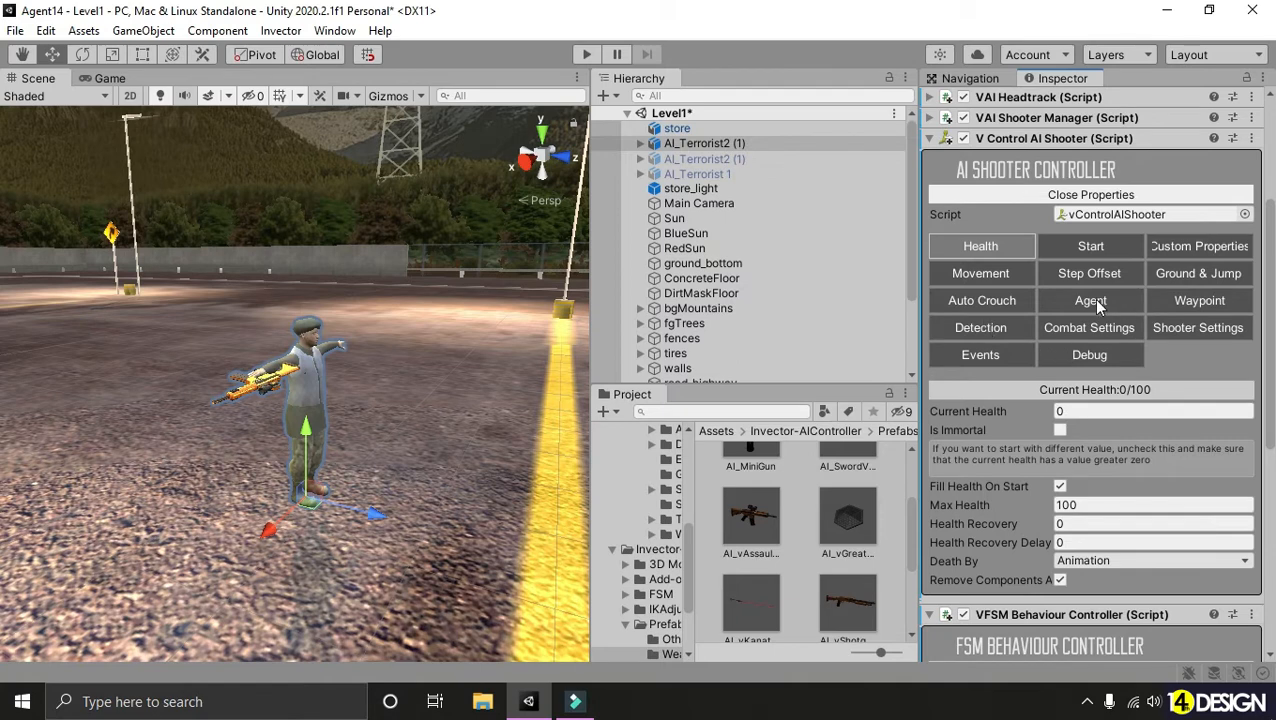
{"action": "left_click", "coordinate": [1071, 306]}
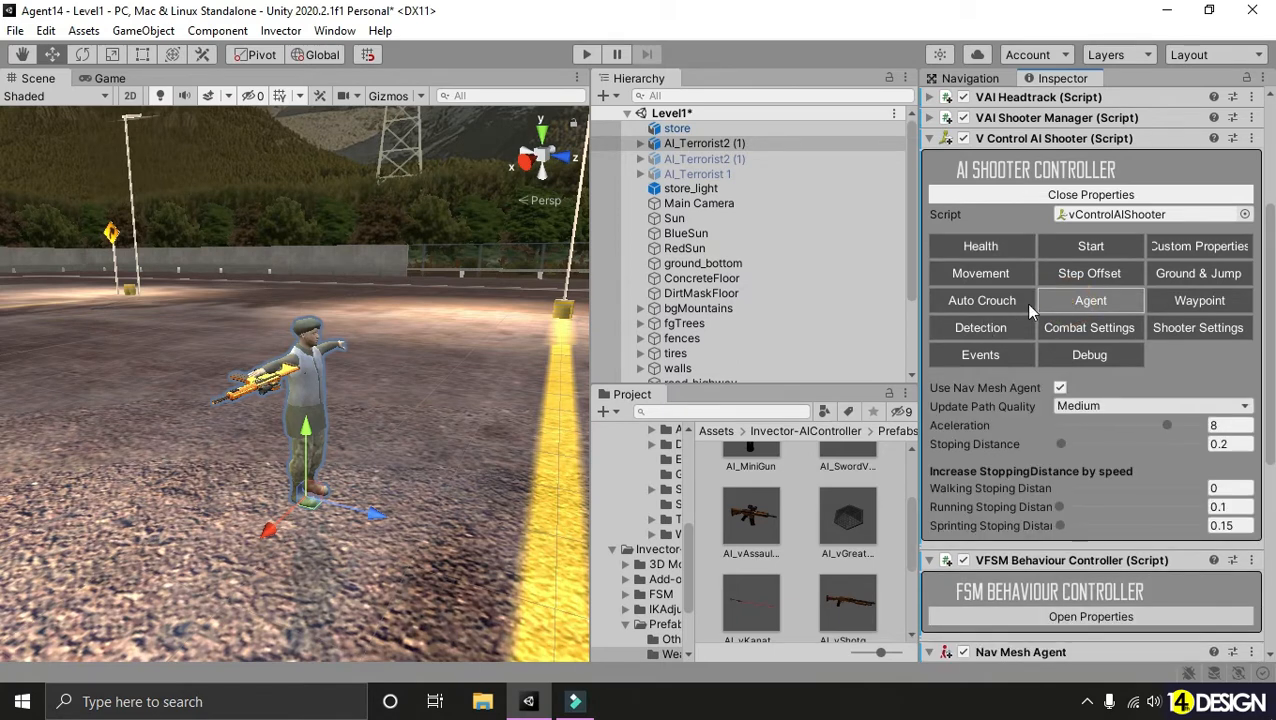
{"action": "left_click_drag", "start_coordinate": [1272, 372], "coordinate": [1272, 382]}
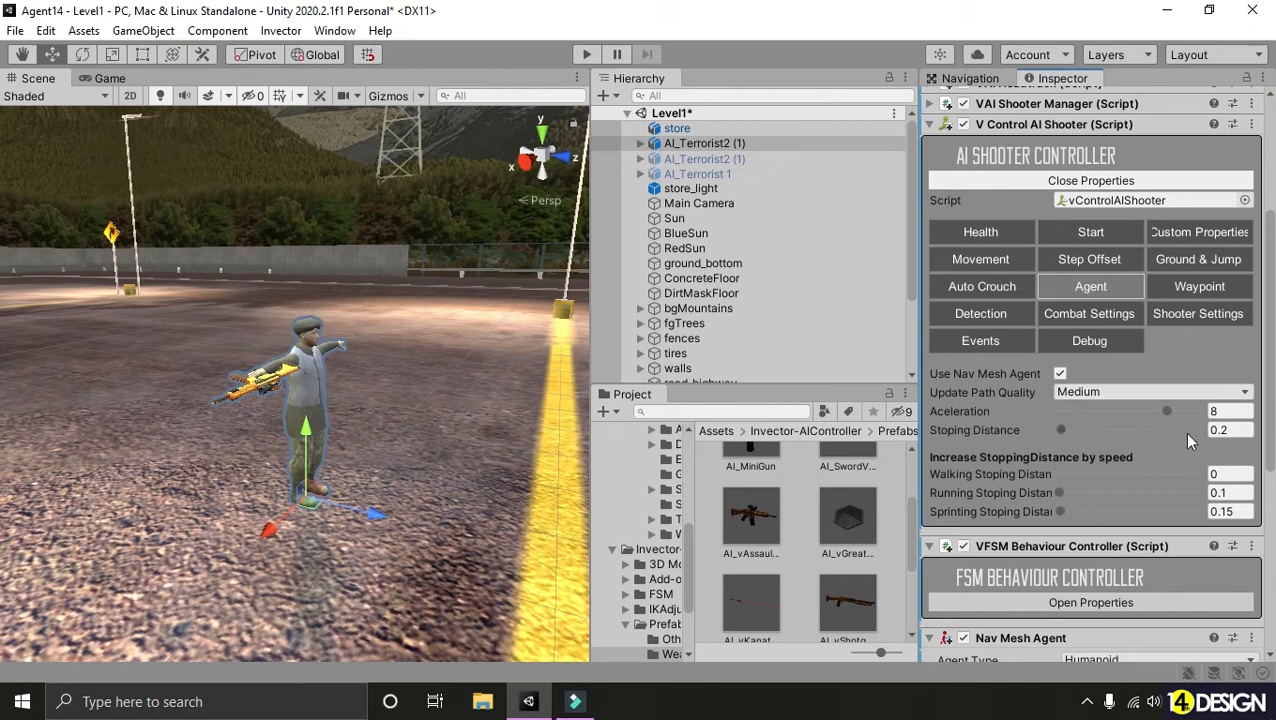
{"action": "left_click_drag", "start_coordinate": [1061, 429], "coordinate": [1073, 429]}
{"action": "type", "text": "2"}
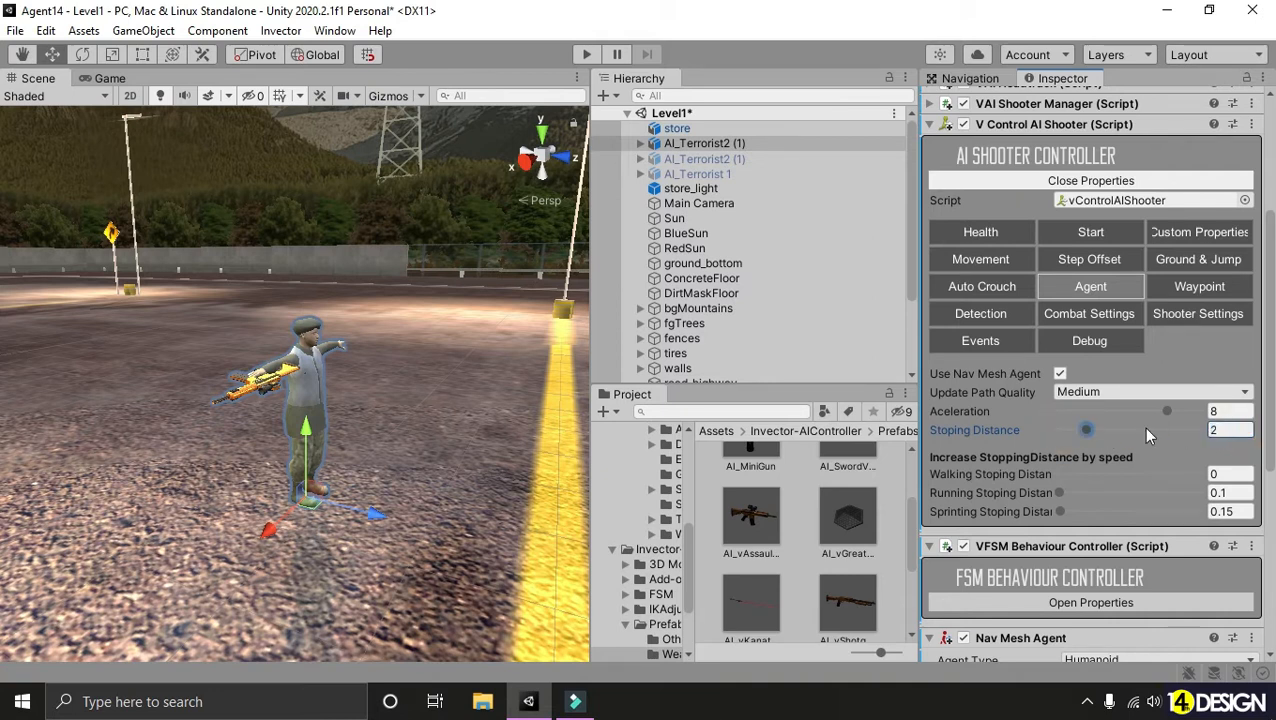
- Run the game, select the Player cube, and frame it together with the enemy in the Scene view
{"action": "left_click", "coordinate": [591, 55]}
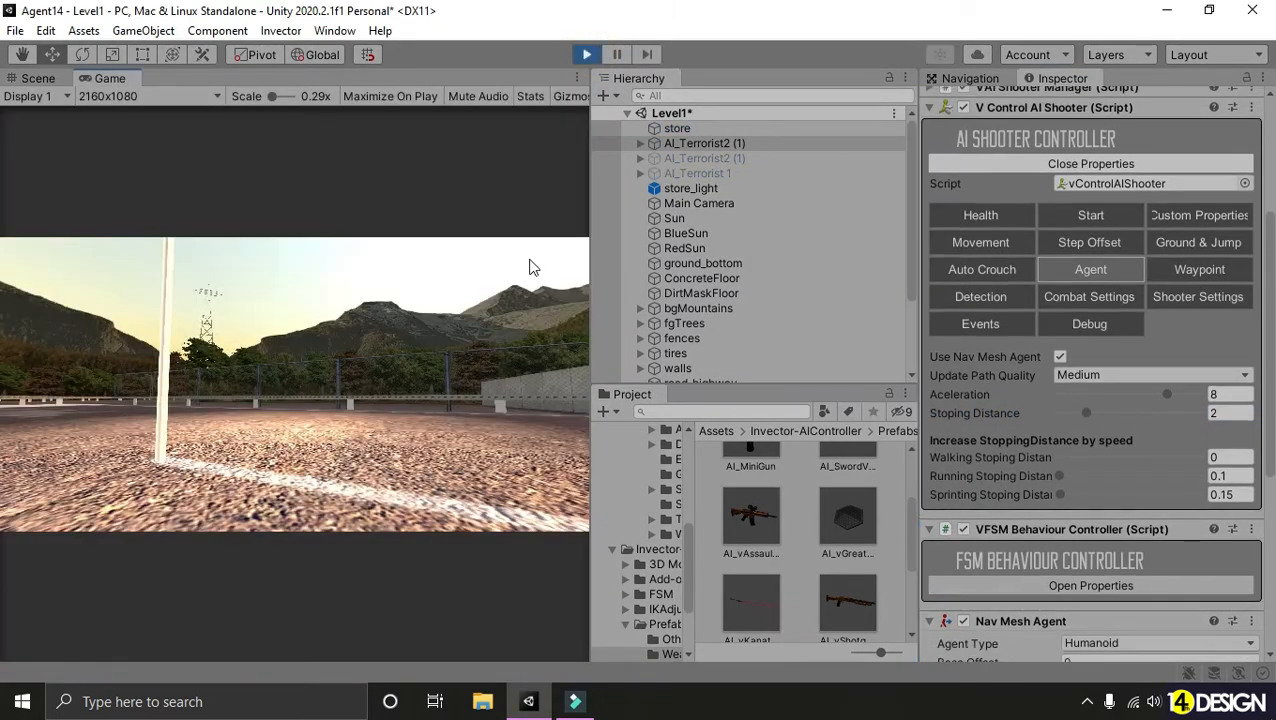
{"action": "left_click", "coordinate": [38, 78]}
{"action": "scroll", "coordinate": [700, 250], "scroll_direction": "down", "scroll_amount": 3}
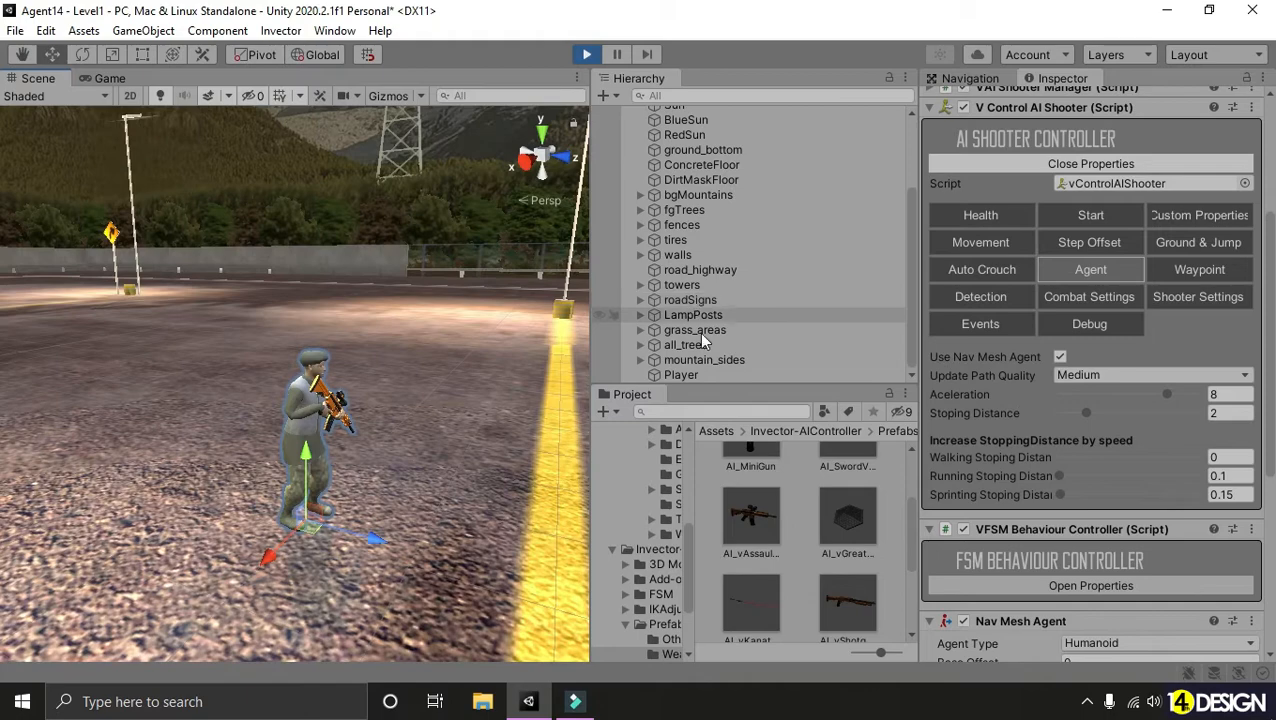
{"action": "left_click", "coordinate": [735, 375]}
{"action": "right_click_drag", "start_coordinate": [419, 380], "coordinate": [553, 399]}
- Widen the Scene view, detach it as a floating window, and maximize it
{"action": "left_click_drag", "start_coordinate": [587, 323], "coordinate": [800, 323]}
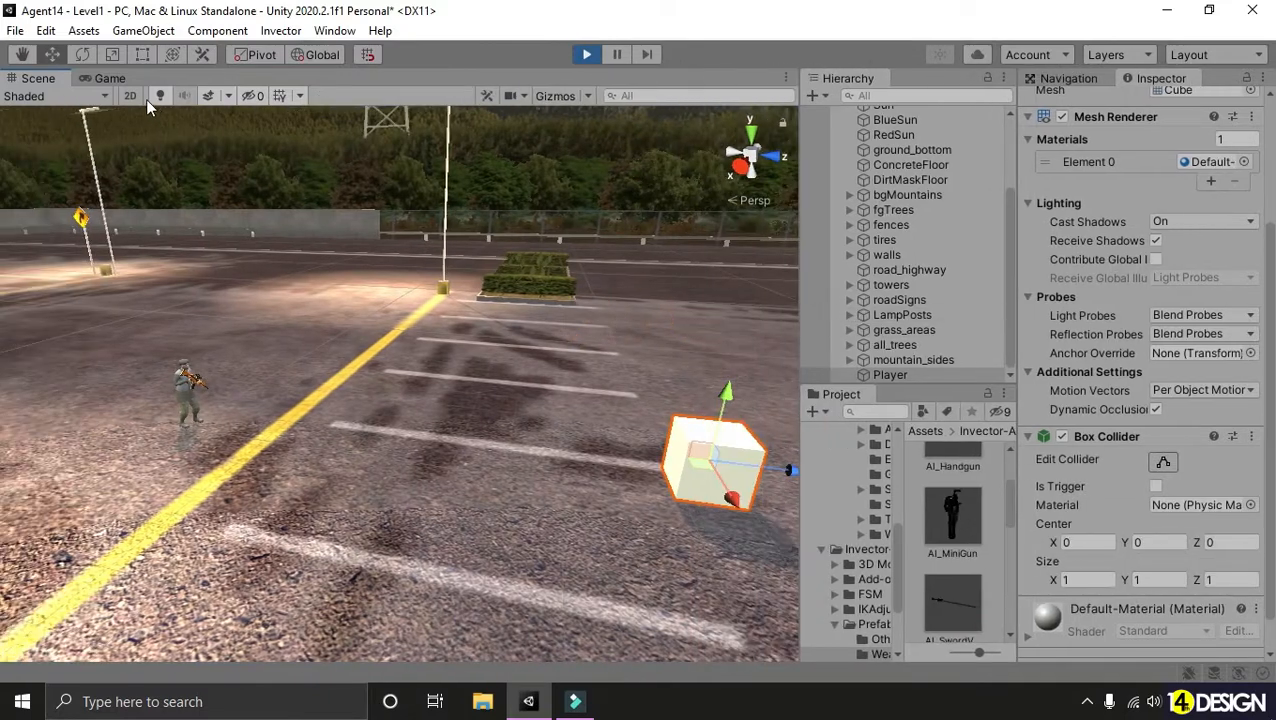
{"action": "left_click_drag", "start_coordinate": [52, 80], "coordinate": [652, 252]}
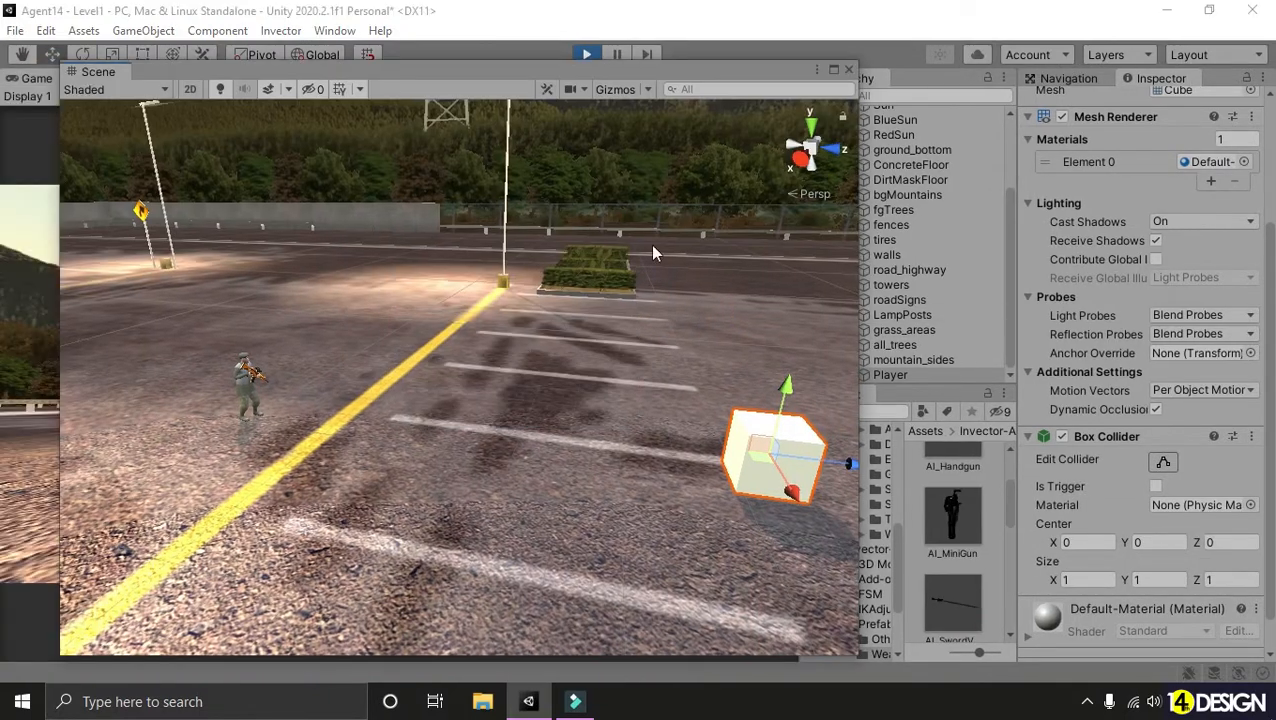
{"action": "left_click", "coordinate": [835, 73]}
- Move the Player cube close to the enemy and away again along Z to check the enemy's stopping distance
{"action": "right_click_drag", "start_coordinate": [864, 308], "coordinate": [797, 310]}
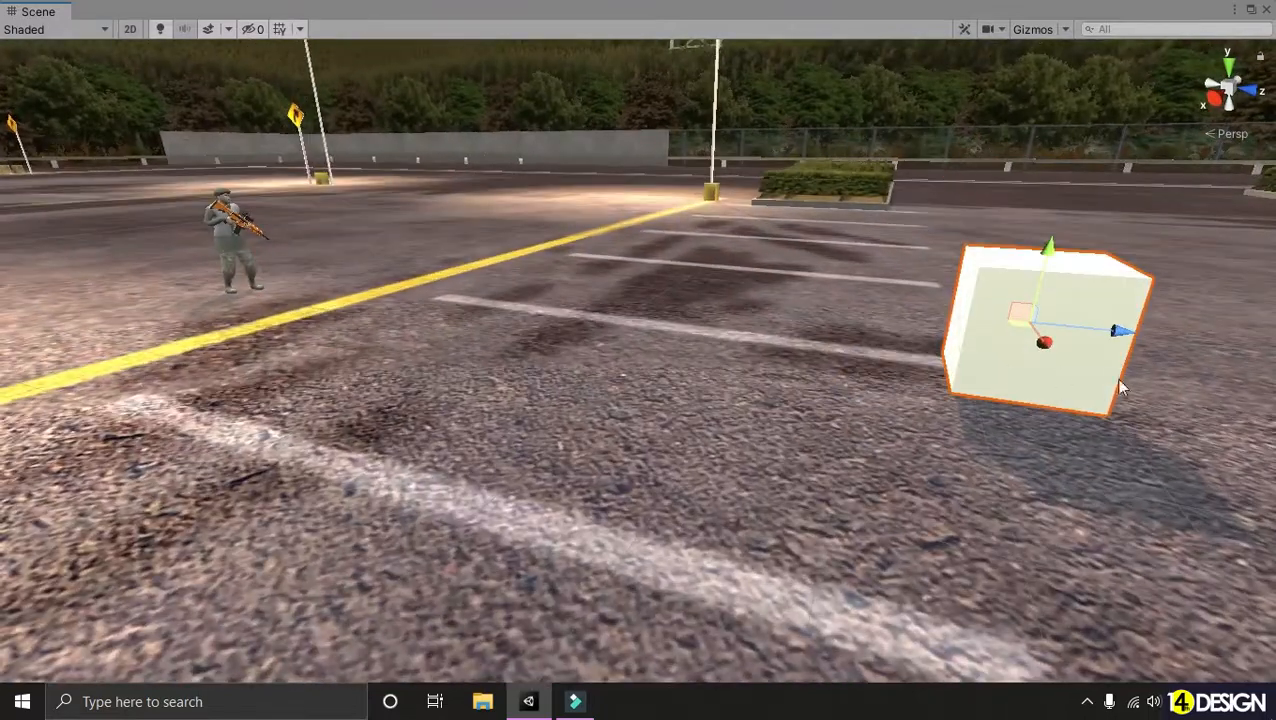
{"action": "left_click_drag", "start_coordinate": [1117, 335], "coordinate": [541, 284]}
{"action": "right_click_drag", "start_coordinate": [538, 283], "coordinate": [465, 257]}
{"action": "key", "text": "a"}
{"action": "scroll", "coordinate": [483, 262], "scroll_direction": "down", "scroll_amount": 3}
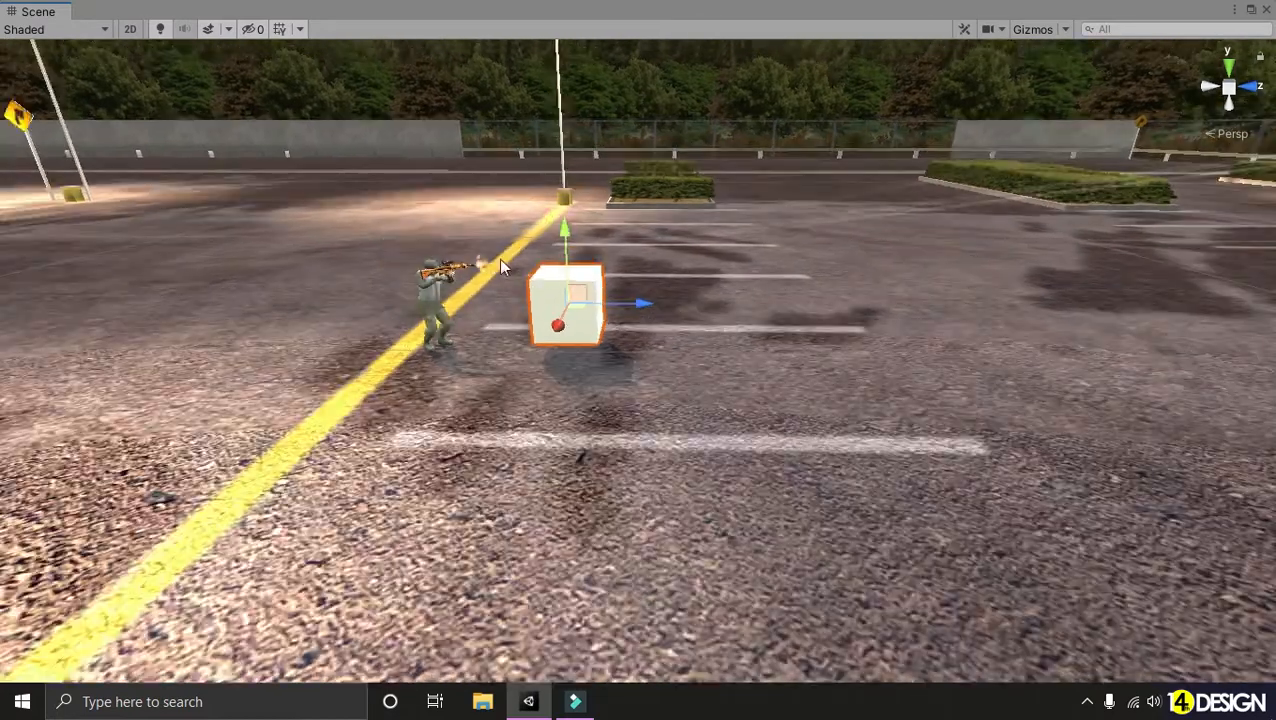
{"action": "left_click_drag", "start_coordinate": [644, 298], "coordinate": [890, 307]}
{"action": "right_click_drag", "start_coordinate": [637, 290], "coordinate": [705, 258]}
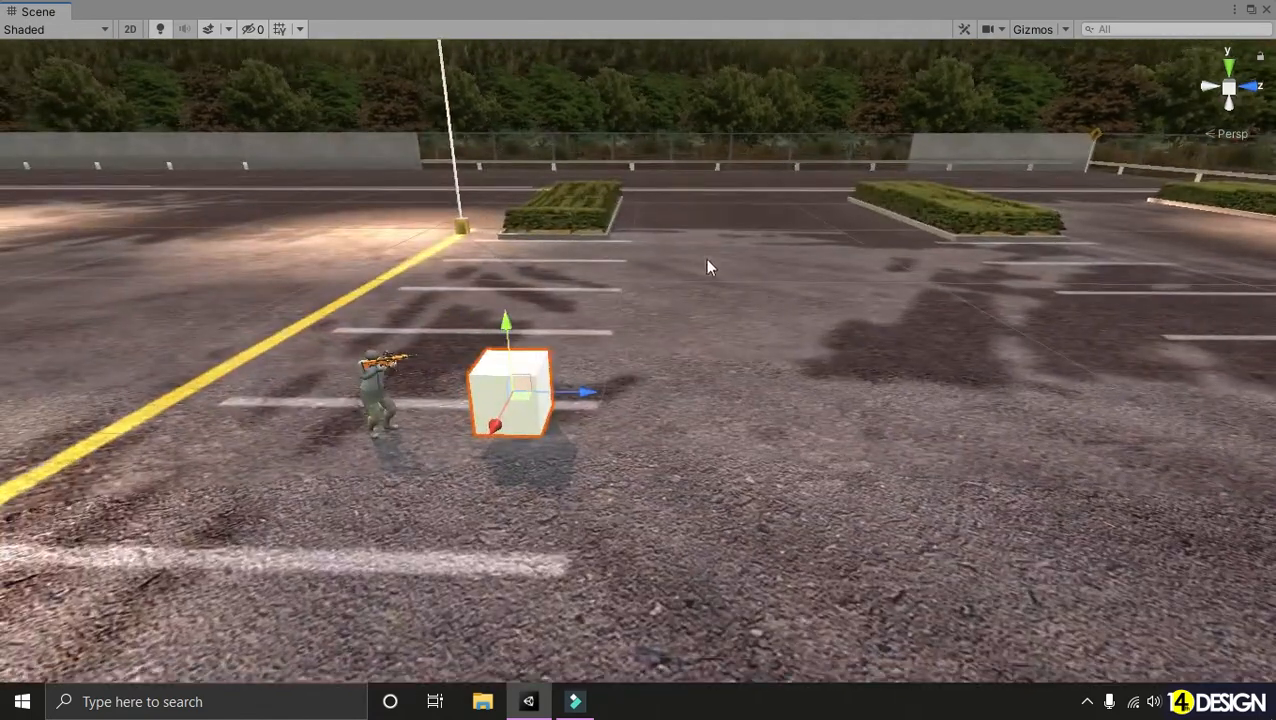
- Restore the floating Scene window clear of the hierarchy and set AI_Terrorist2 (1)'s agent Stoping Distance to 6 while playing
{"action": "left_click", "coordinate": [1251, 10]}
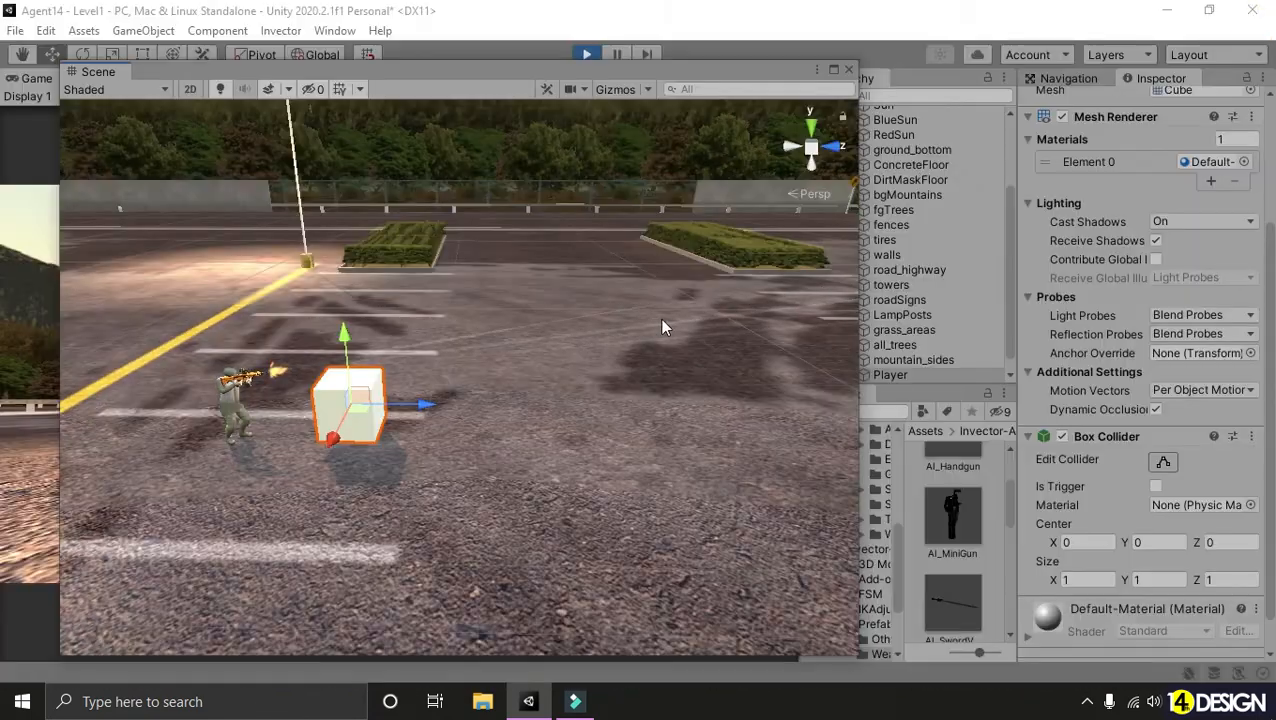
{"action": "mouse_move", "coordinate": [343, 352]}
{"action": "left_mouse_down"}
{"action": "mouse_move", "coordinate": [338, 249]}
{"action": "mouse_move", "coordinate": [350, 360]}
{"action": "left_mouse_up"}
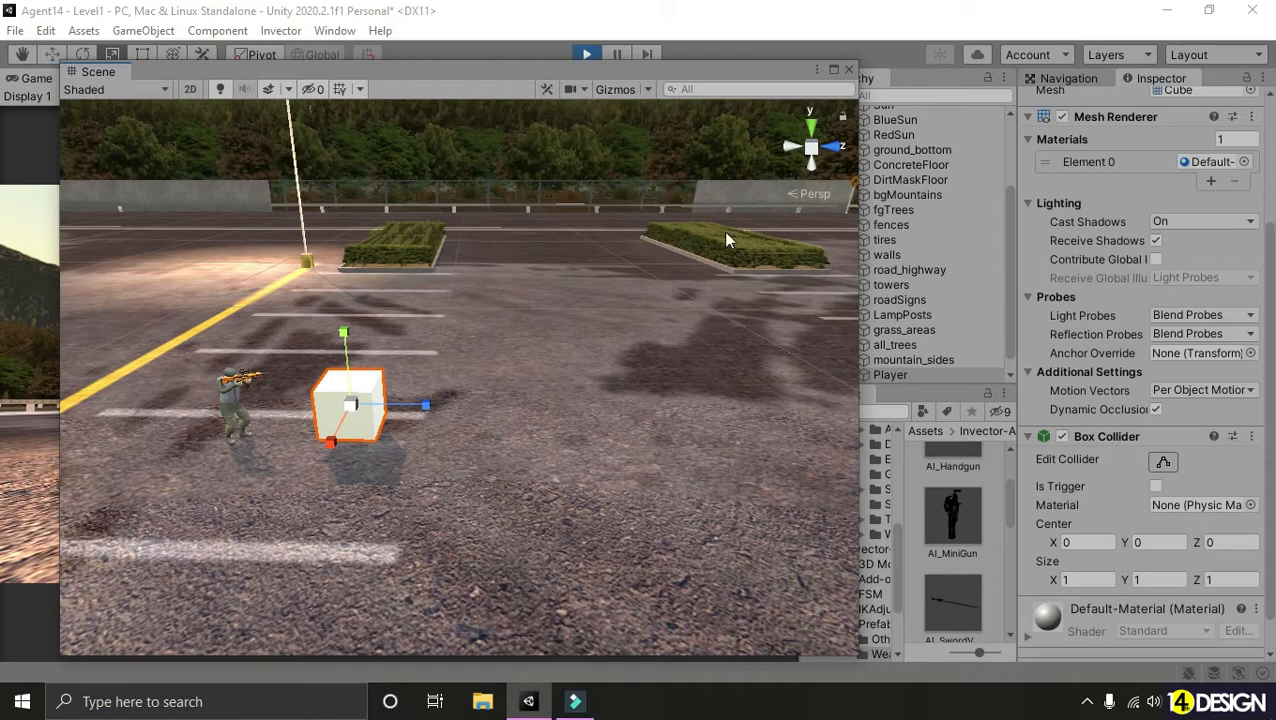
{"action": "left_click_drag", "start_coordinate": [657, 88], "coordinate": [569, 63]}
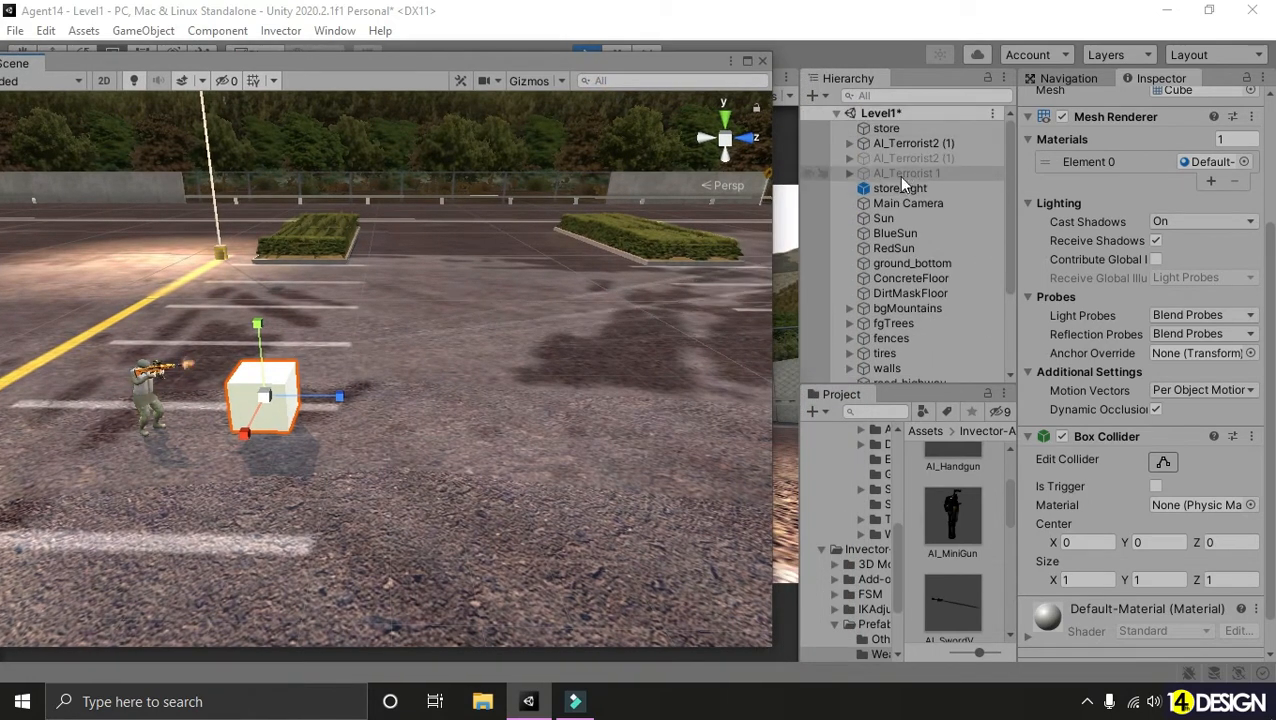
{"action": "left_click", "coordinate": [929, 142]}
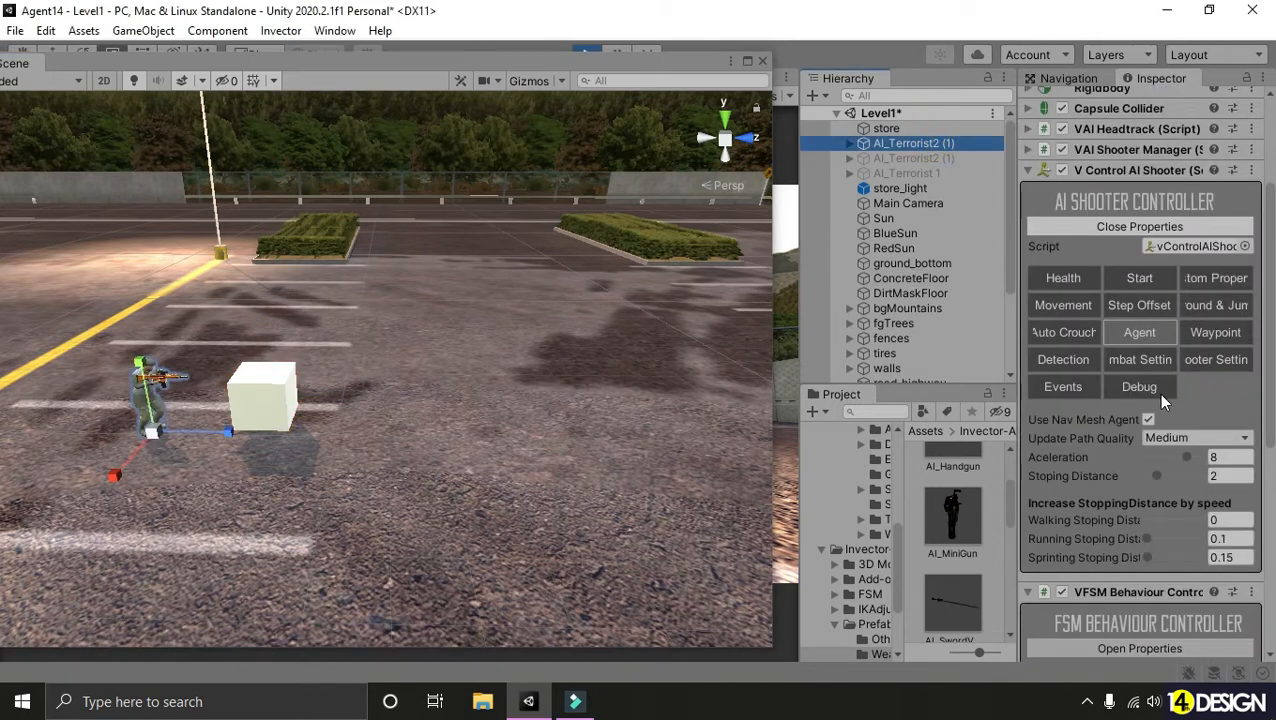
{"action": "left_click", "coordinate": [1220, 476]}
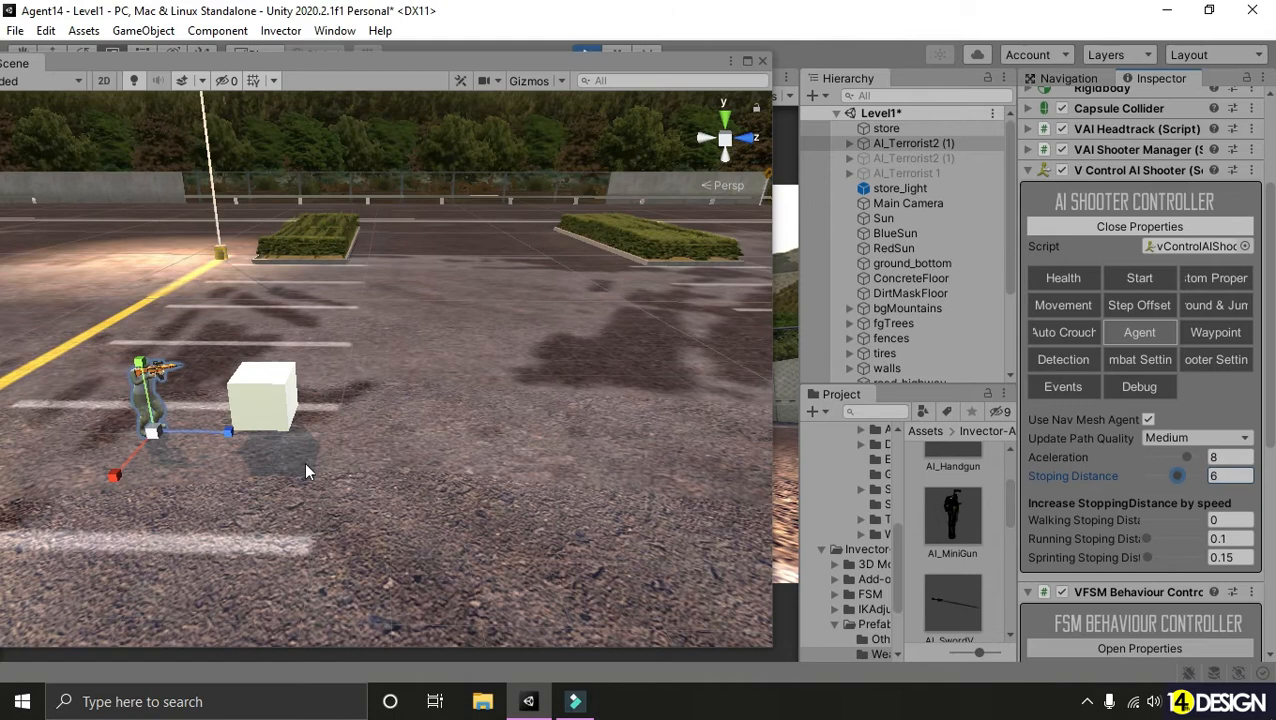
- Select the Player cube, move it away from the enemy along Z, and check the distance the enemy keeps
{"action": "middle_click_drag", "start_coordinate": [305, 464], "coordinate": [312, 464]}
{"action": "left_click", "coordinate": [310, 412]}
{"action": "left_click_drag", "start_coordinate": [365, 389], "coordinate": [664, 395]}
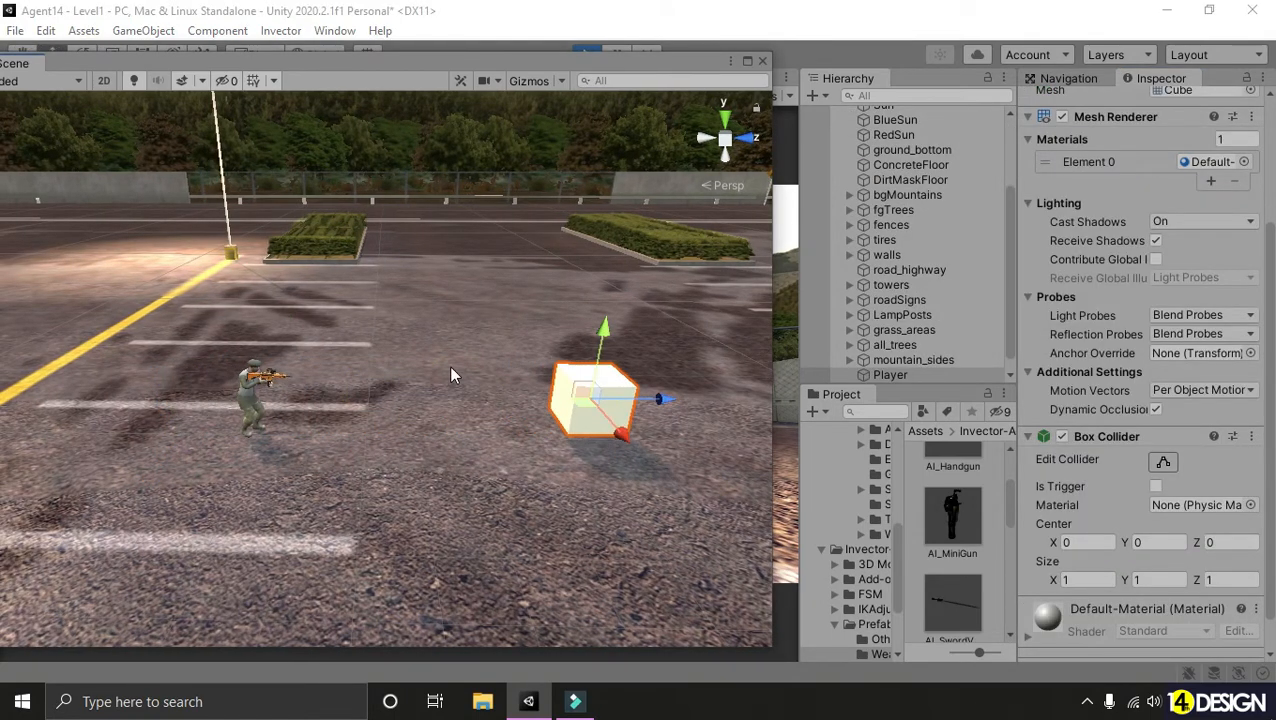
{"action": "scroll", "coordinate": [437, 360], "scroll_direction": "down", "scroll_amount": 1}
{"action": "middle_click_drag", "start_coordinate": [435, 359], "coordinate": [417, 358]}
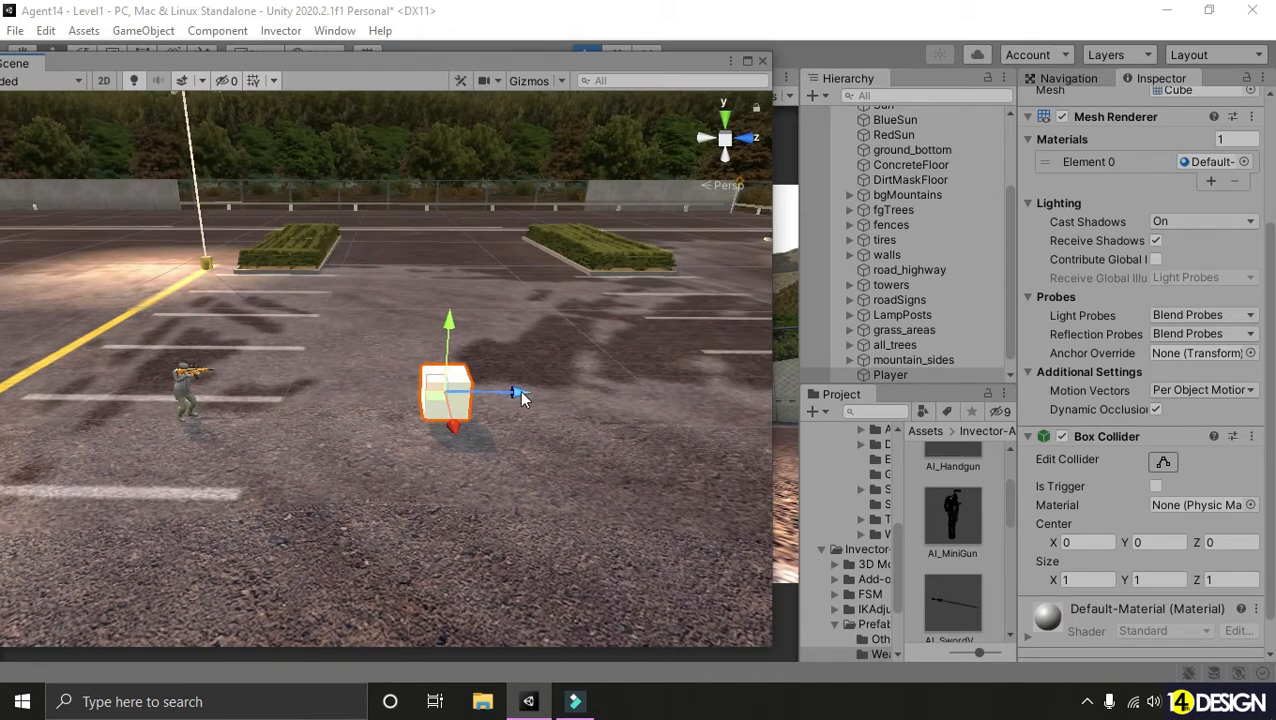
{"action": "right_click_drag", "start_coordinate": [407, 373], "coordinate": [336, 354]}
{"action": "key", "text": "s"}
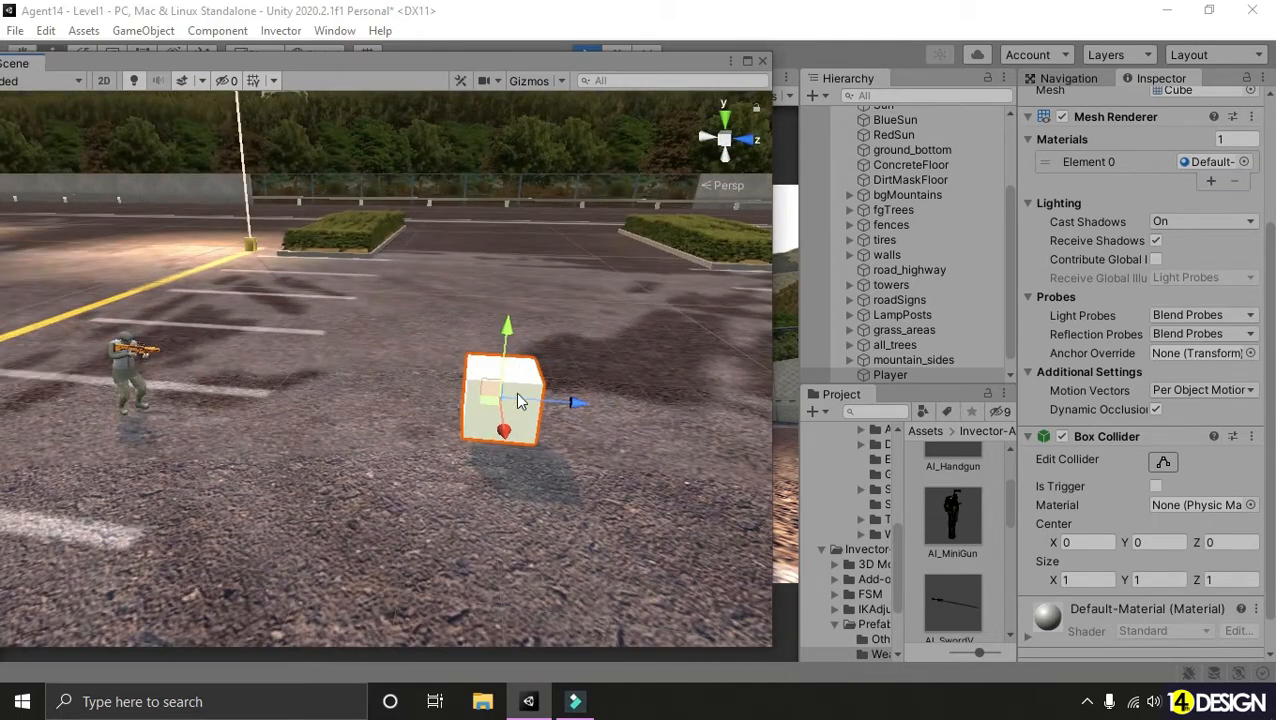
- Move the Player cube farther away in stages along Z to 35.95 to test how the enemy follows
{"action": "scroll", "coordinate": [572, 403], "scroll_direction": "down", "scroll_amount": 5}
{"action": "left_click_drag", "start_coordinate": [478, 386], "coordinate": [762, 393]}
{"action": "scroll", "coordinate": [512, 390], "scroll_direction": "down", "scroll_amount": 5}
{"action": "middle_click_drag", "start_coordinate": [512, 390], "coordinate": [388, 390]}
{"action": "left_click_drag", "start_coordinate": [465, 379], "coordinate": [580, 380]}
{"action": "scroll", "coordinate": [447, 376], "scroll_direction": "up", "scroll_amount": 1}
{"action": "left_click", "coordinate": [392, 383]}
{"action": "left_click_drag", "start_coordinate": [456, 386], "coordinate": [568, 392]}
- Examine from afar and close up where the enemy stands relative to the Player cube
{"action": "scroll", "coordinate": [465, 387], "scroll_direction": "up", "scroll_amount": 5}
{"action": "right_click_drag", "start_coordinate": [465, 387], "coordinate": [501, 393]}
{"action": "key", "text": "w"}
{"action": "key", "text": "s"}
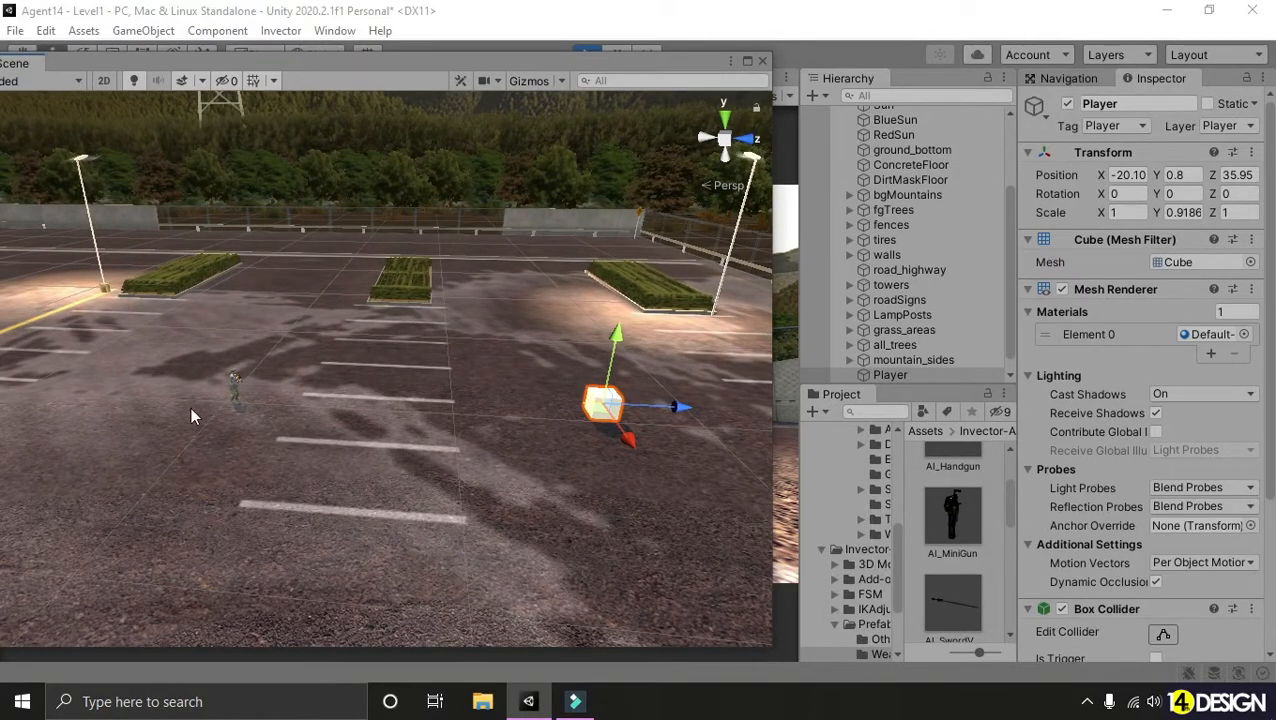
{"action": "key", "text": "w"}
{"action": "right_click_drag", "start_coordinate": [390, 410], "coordinate": [365, 407]}
{"action": "key", "text": "w"}
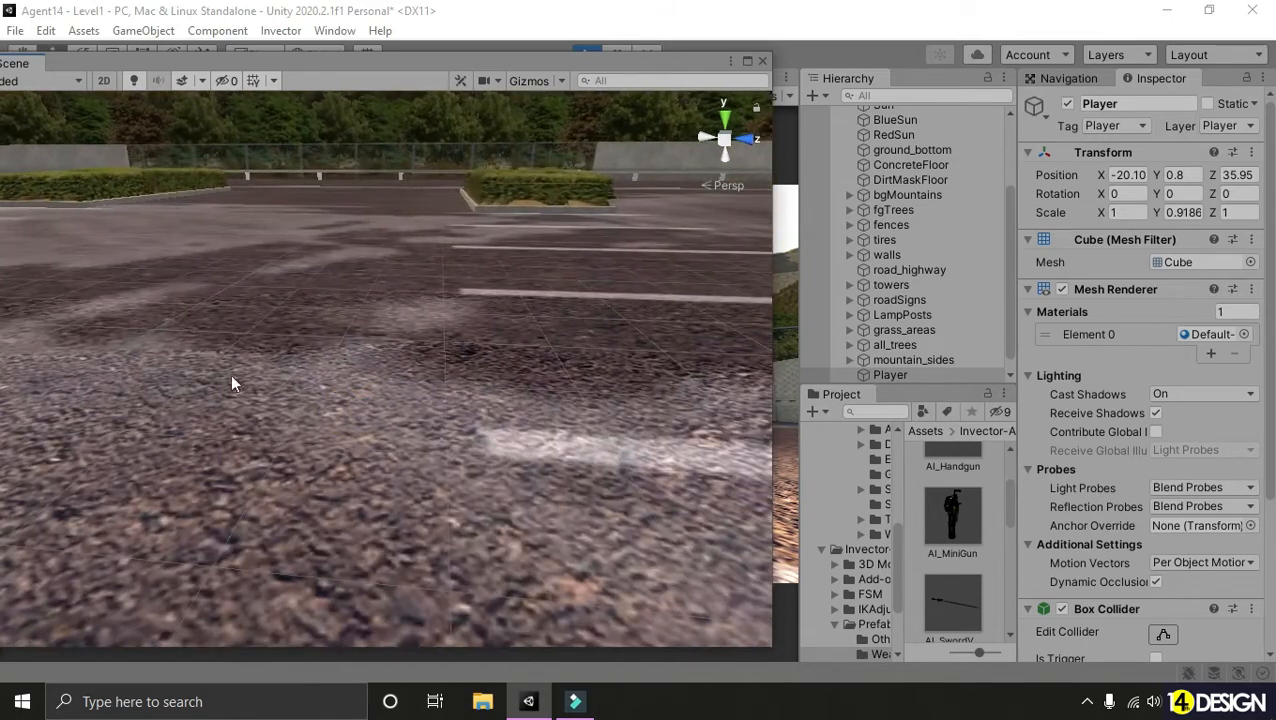
{"action": "key", "text": "s"}
{"action": "mouse_move", "coordinate": [278, 385]}
{"action": "right_mouse_down"}
{"action": "mouse_move", "coordinate": [313, 384]}
{"action": "mouse_move", "coordinate": [293, 376]}
{"action": "right_mouse_up"}
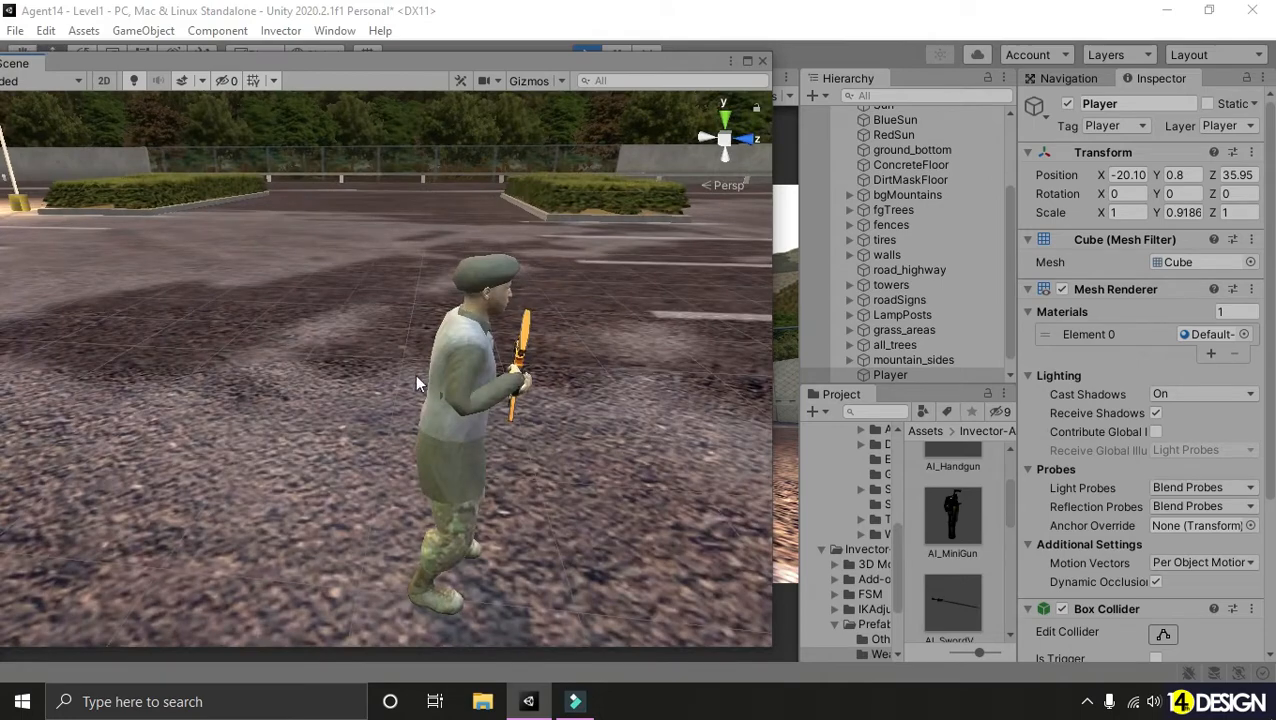
- Select AI_Terrorist2 (1), frame it in the Scene view, and inspect its pose and distance from the Player cube
{"action": "left_click", "coordinate": [460, 380]}
{"action": "key", "text": "f"}
{"action": "left_click_drag", "start_coordinate": [518, 393], "coordinate": [365, 390], "text": "alt"}
{"action": "middle_click_drag", "start_coordinate": [385, 388], "coordinate": [389, 380]}
{"action": "right_click_drag", "start_coordinate": [373, 391], "coordinate": [559, 366]}
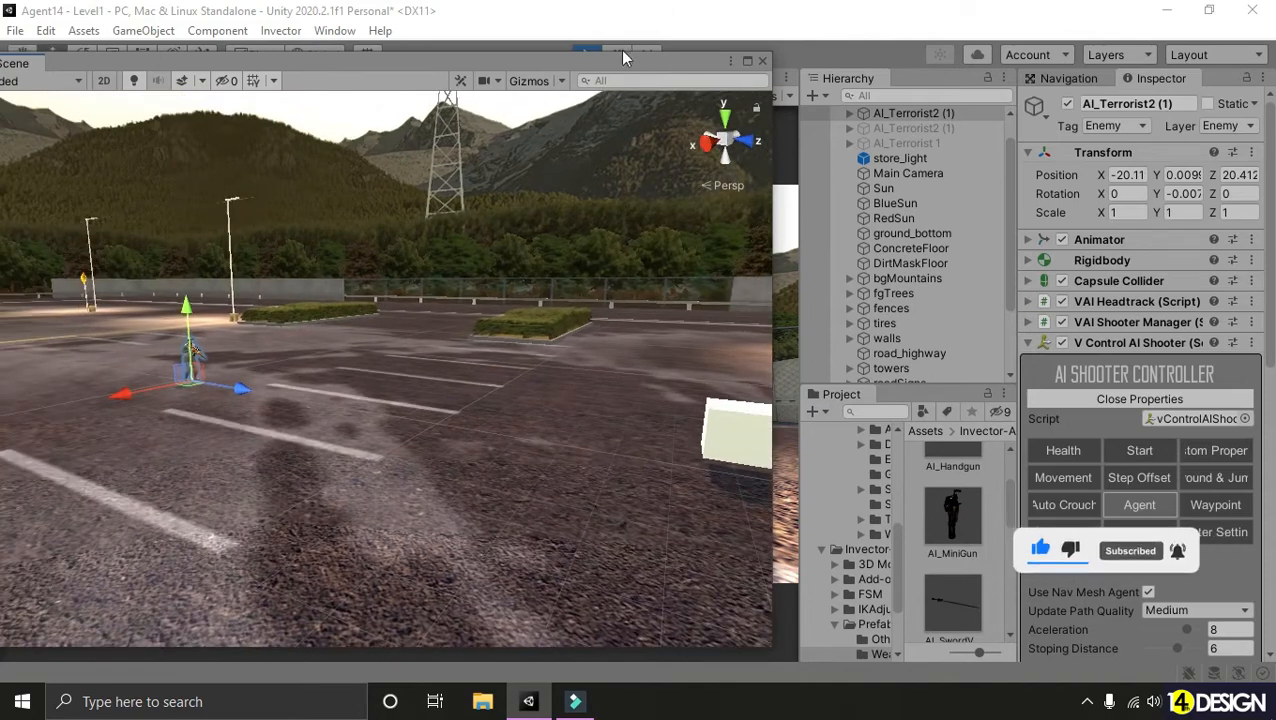
- Dock the floating Scene window beside the Game view and stop play mode
{"action": "left_click_drag", "start_coordinate": [620, 56], "coordinate": [600, 96]}
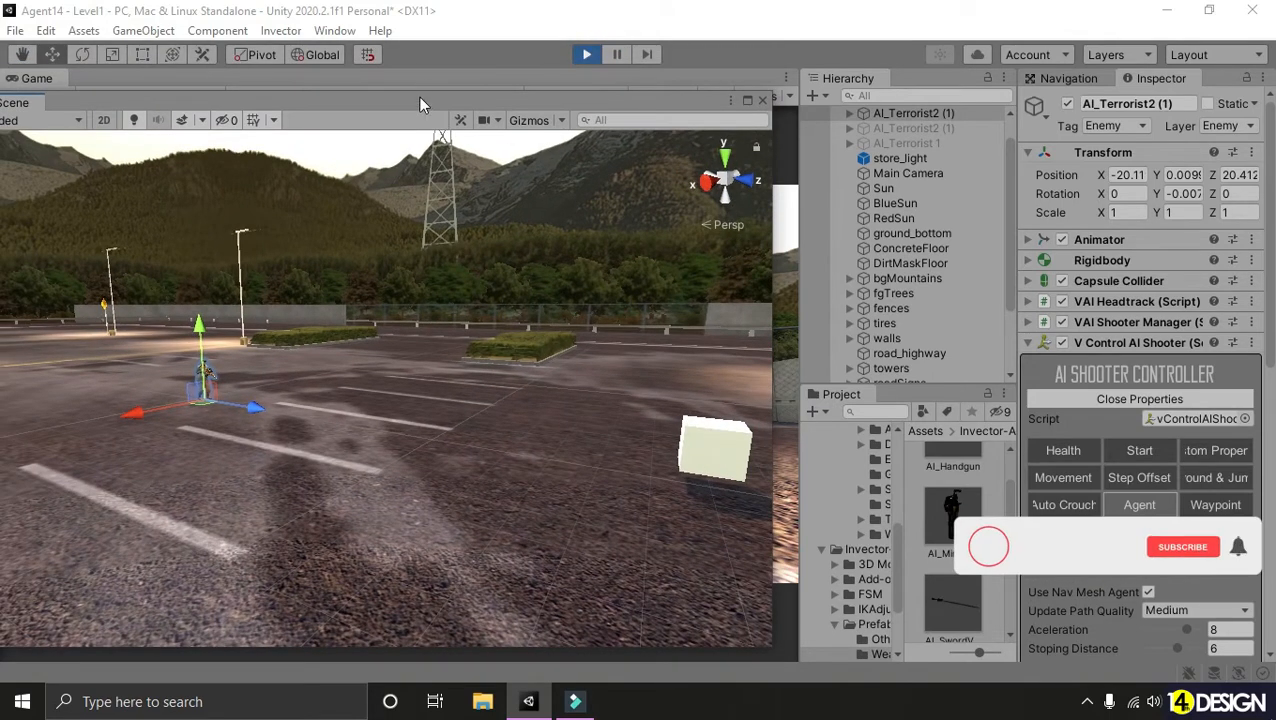
{"action": "left_click_drag", "start_coordinate": [420, 97], "coordinate": [398, 126]}
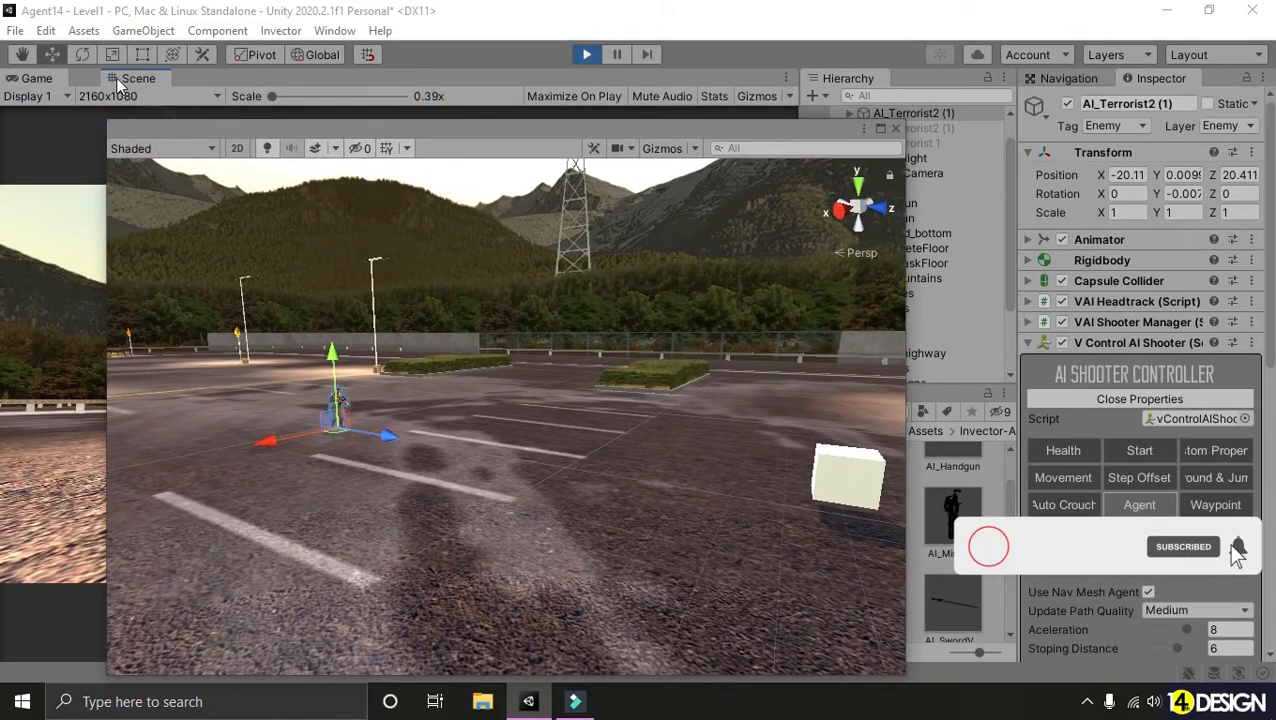
{"action": "left_click_drag", "start_coordinate": [110, 85], "coordinate": [111, 85]}
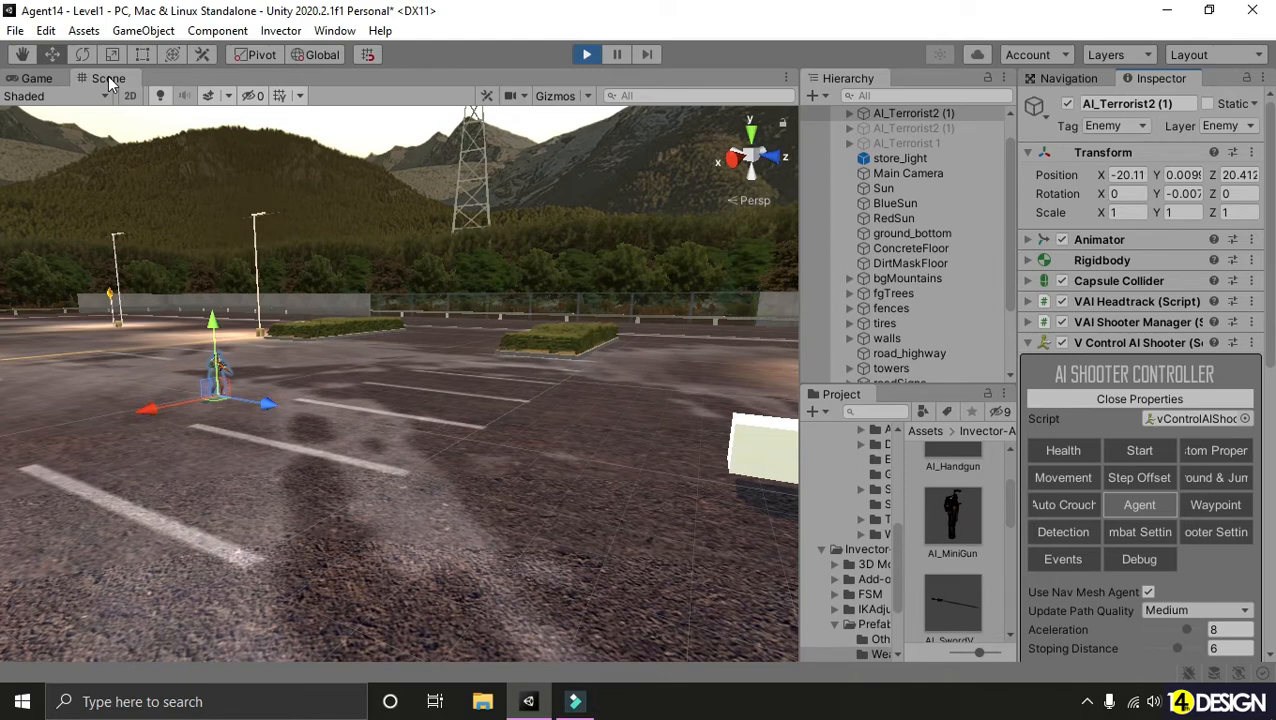
{"action": "left_click", "coordinate": [587, 55]}
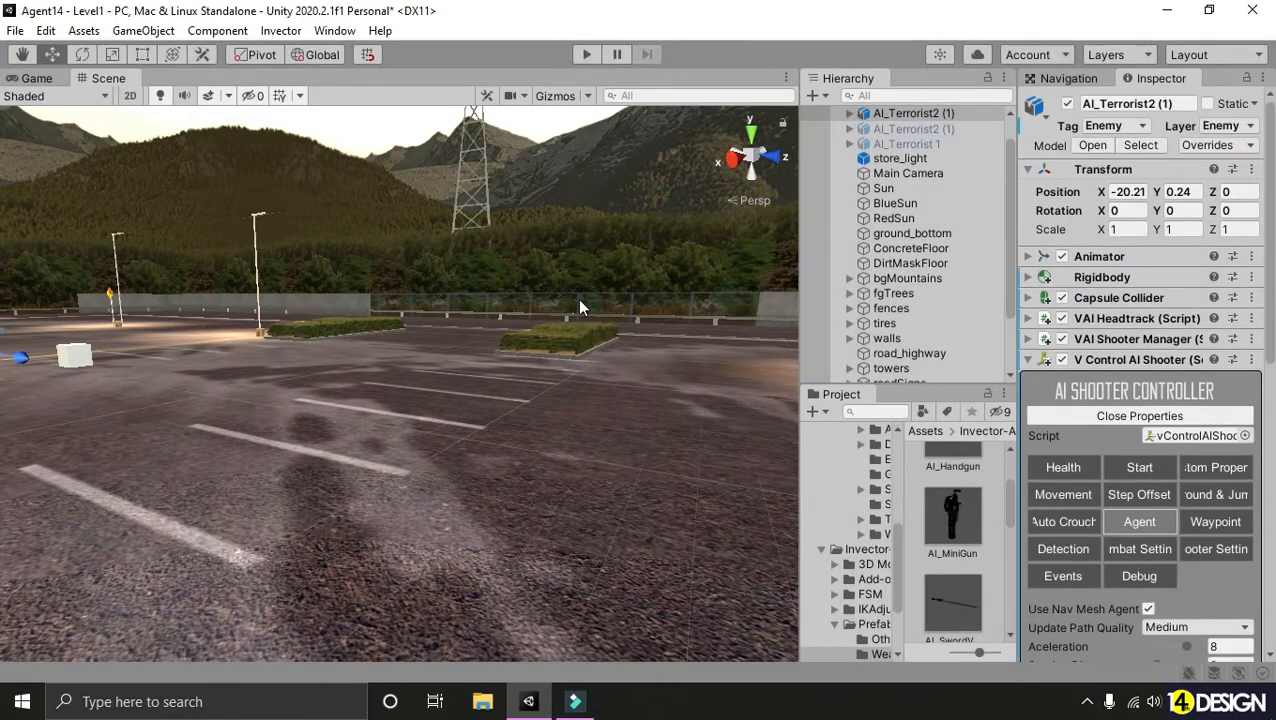